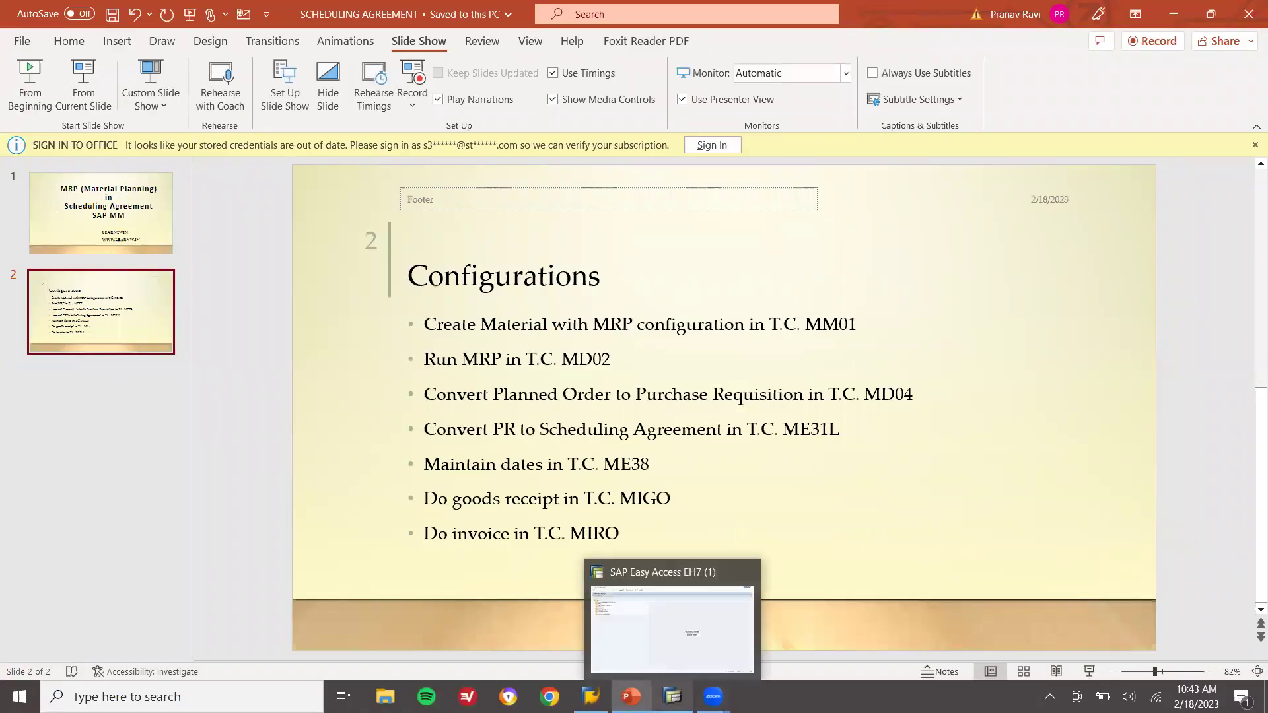
Bring the SAP Easy Access window to the front from the taskbar.
left_click(673, 697)
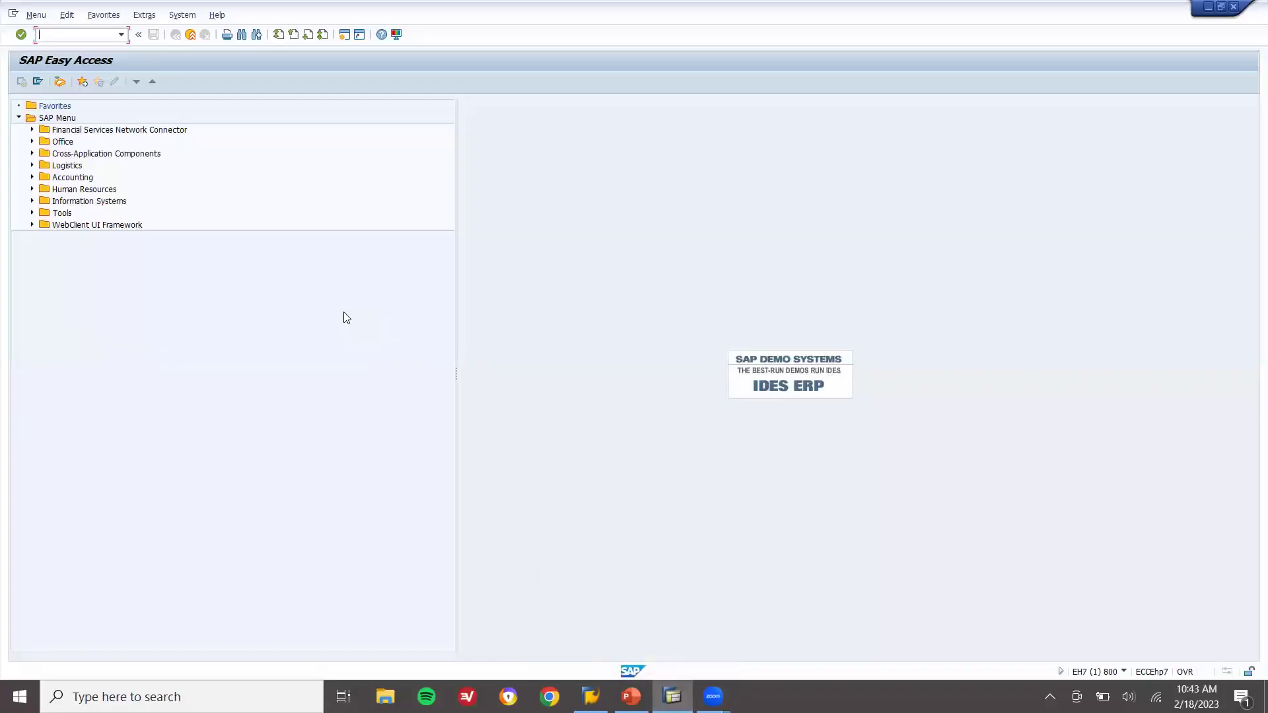
Start MM01 for material K034 with sector MANUFACTURING and type ZZZZ - ROH LEARN2WIN.
key("Return")
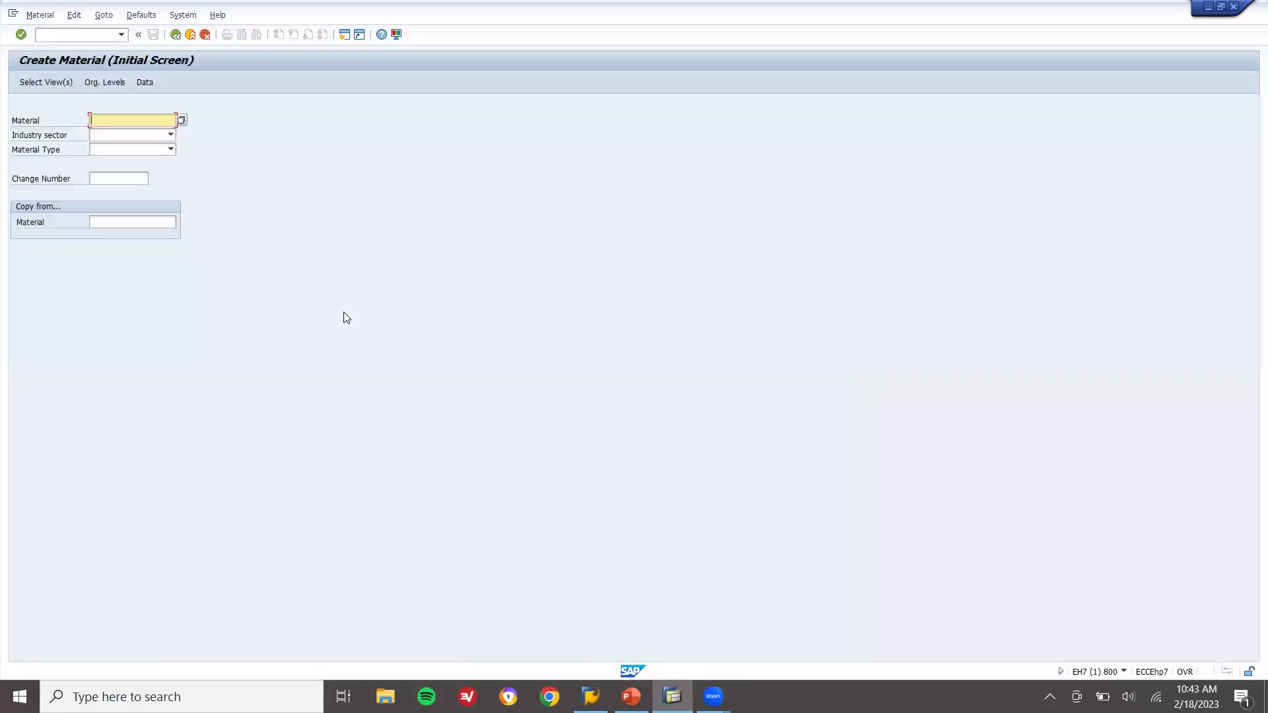
key("Tab")
left_click(160, 135)
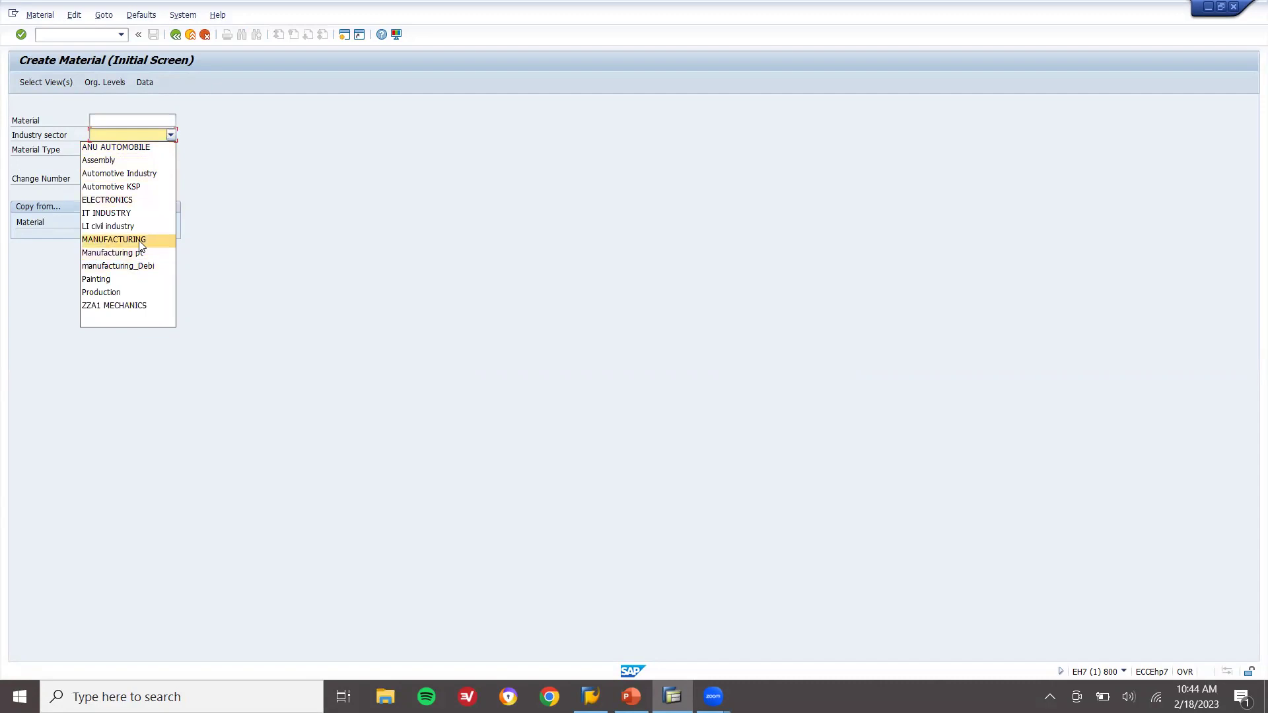
left_click(141, 241)
left_click(170, 150)
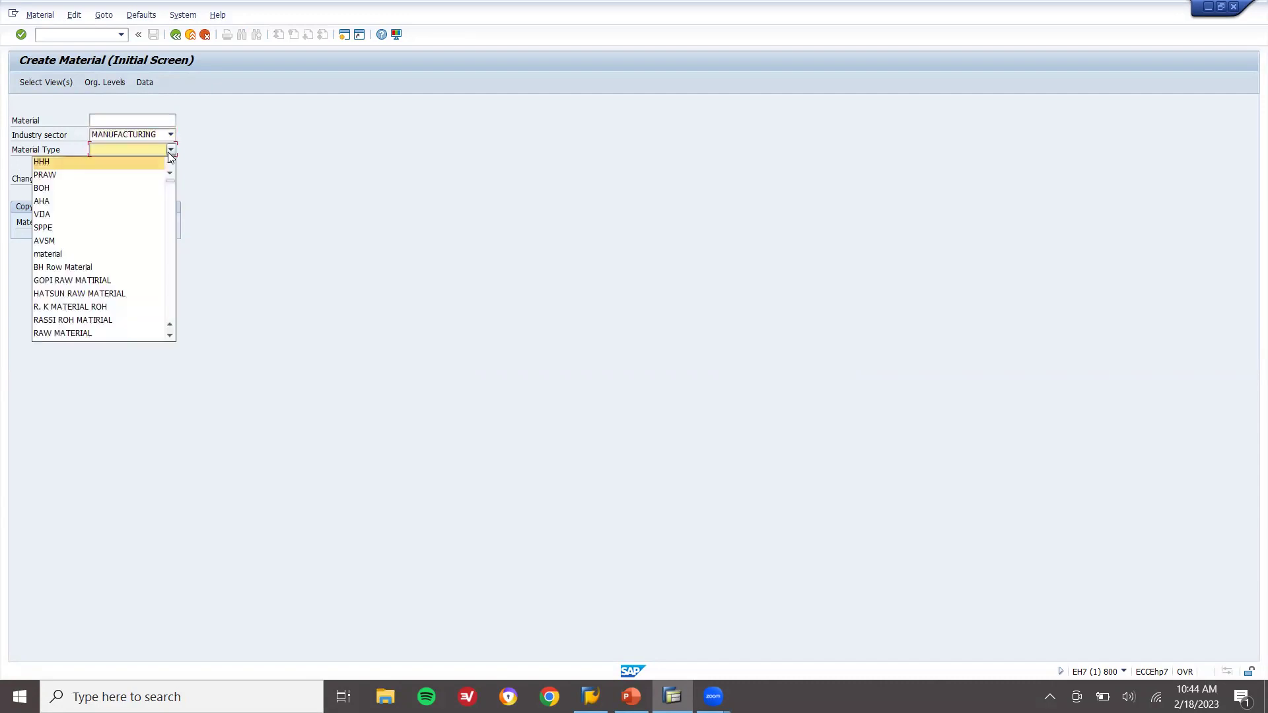
left_click_drag(170, 182, 176, 317)
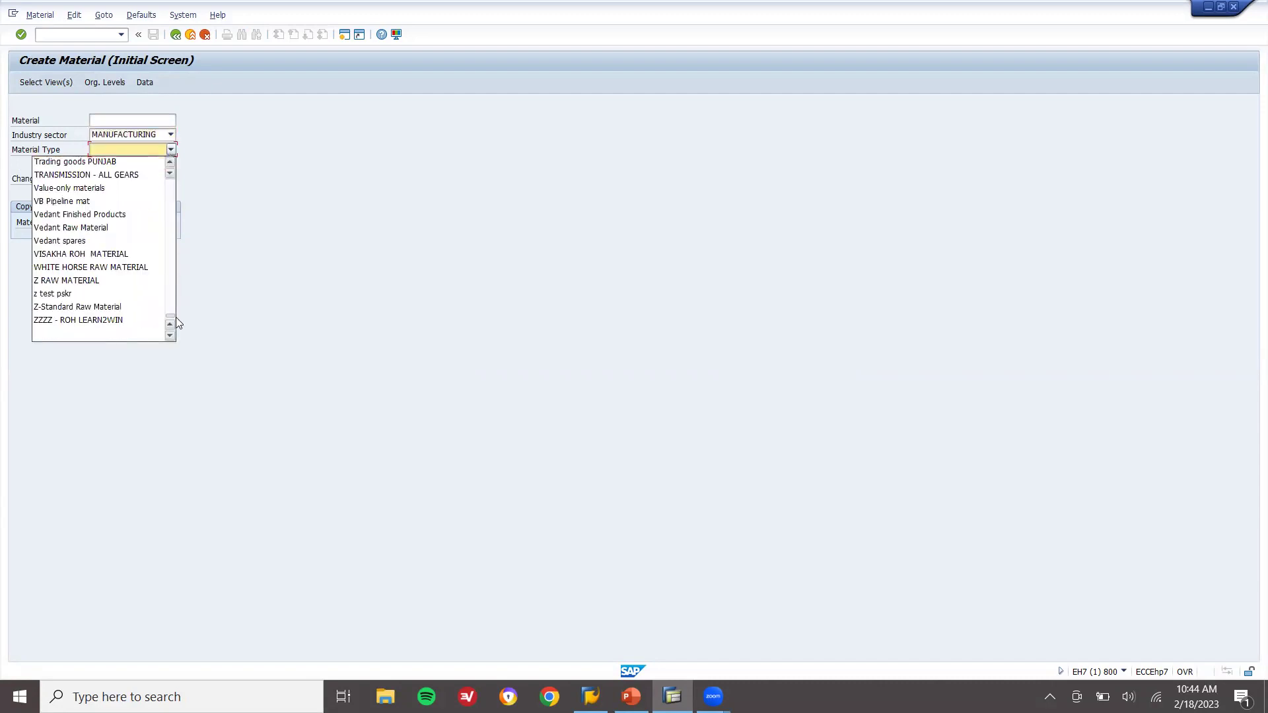
left_click(136, 328)
key("Return")
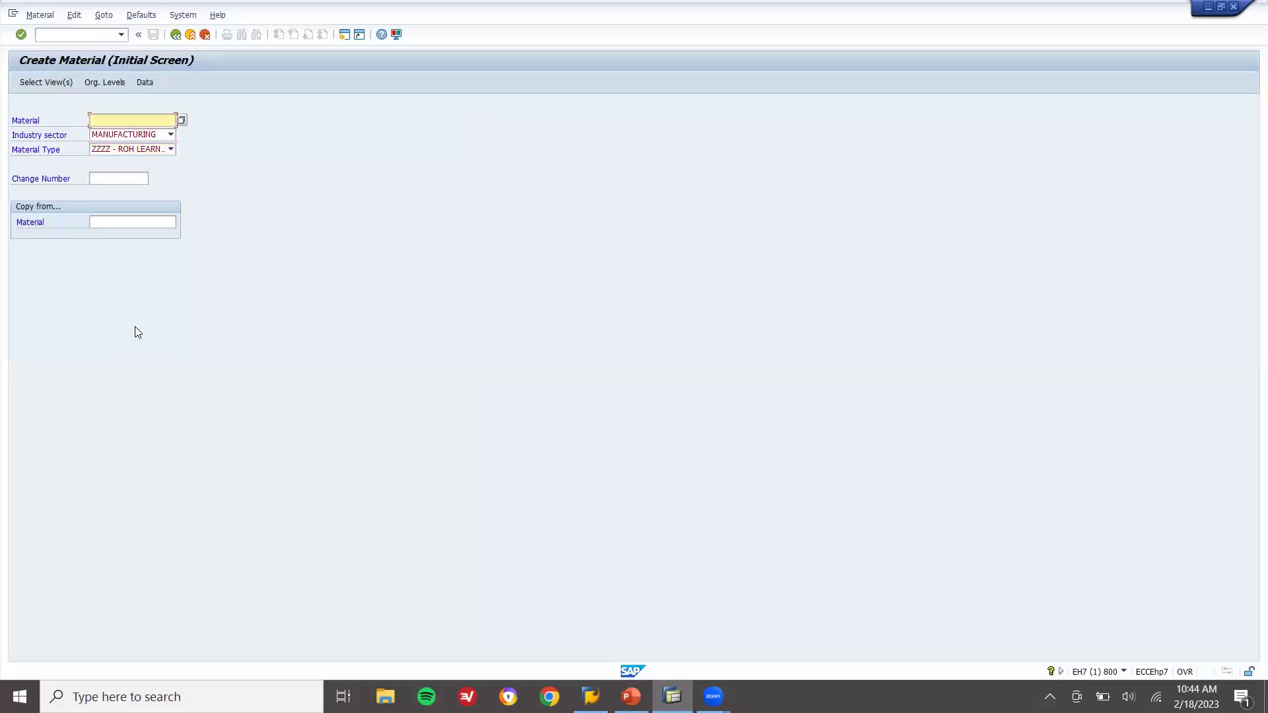
type("K034")
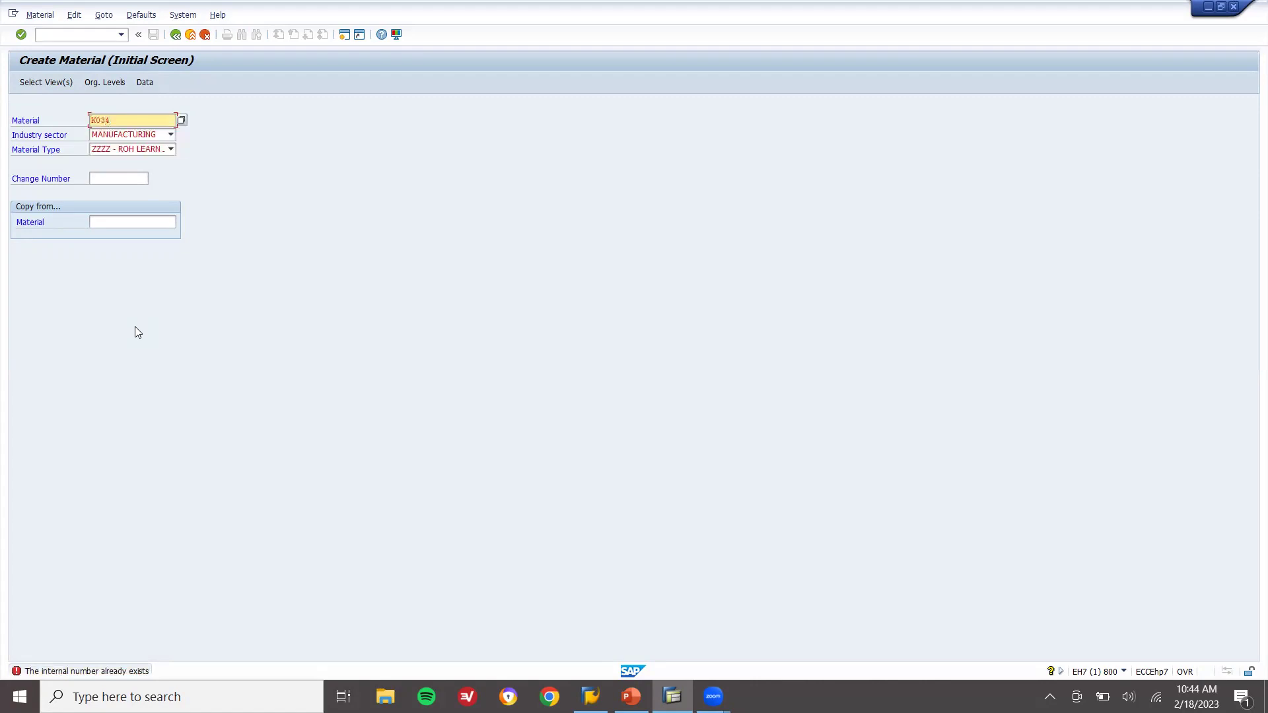
Note material number K034 in Notepad, then return to material creation.
key("super+r")
key("Return")
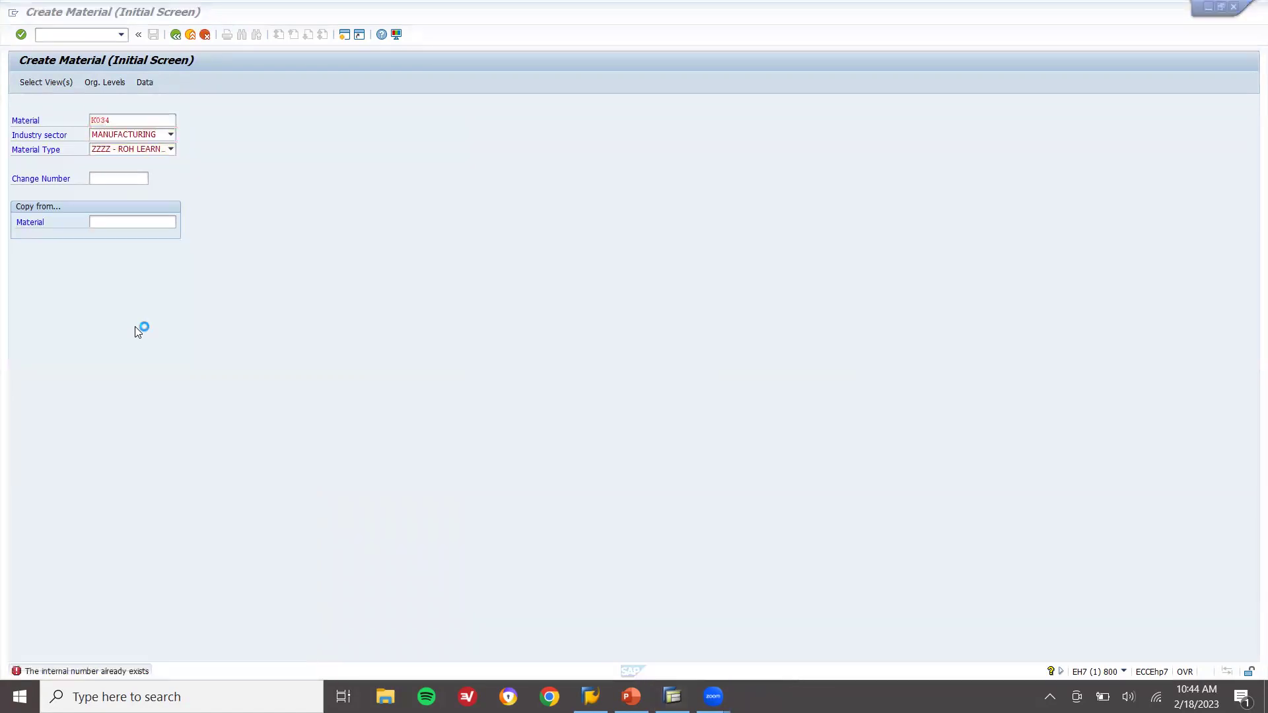
type("K034")
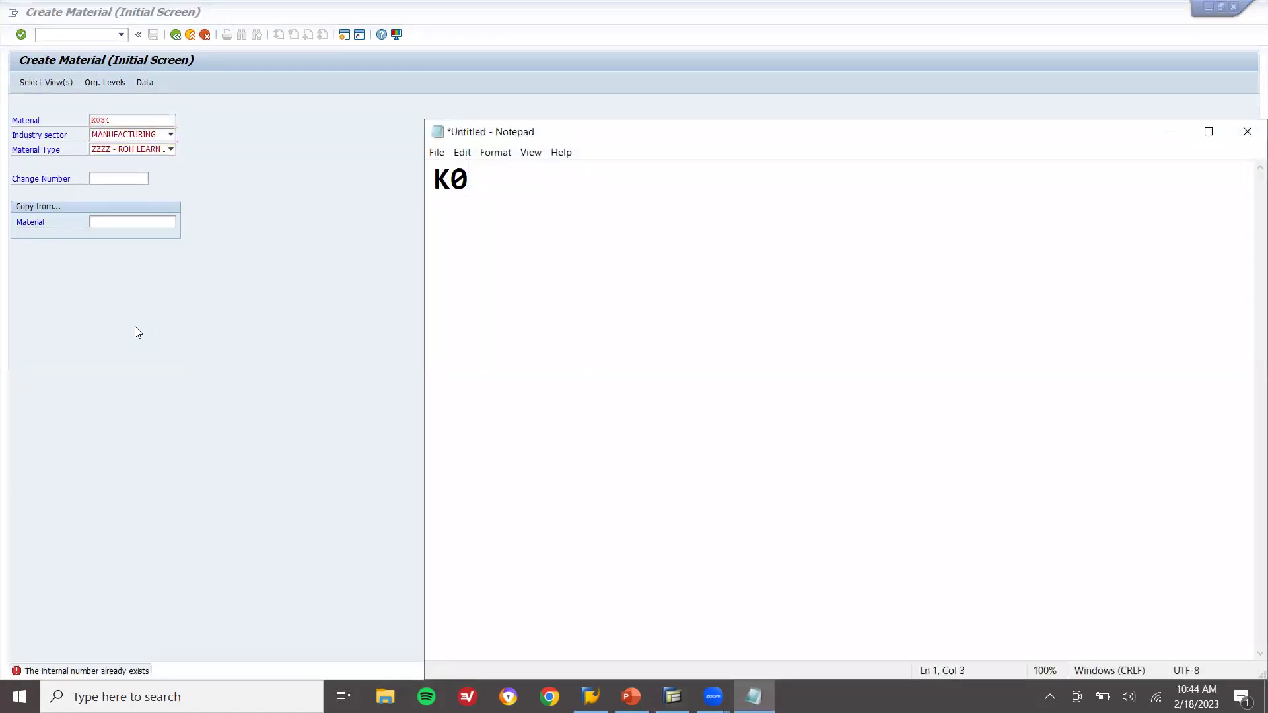
left_click(151, 126)
Select the Basic Data 1, Basic Data 2, Purchasing, MRP 1 and Accounting 1 views.
key("Return")
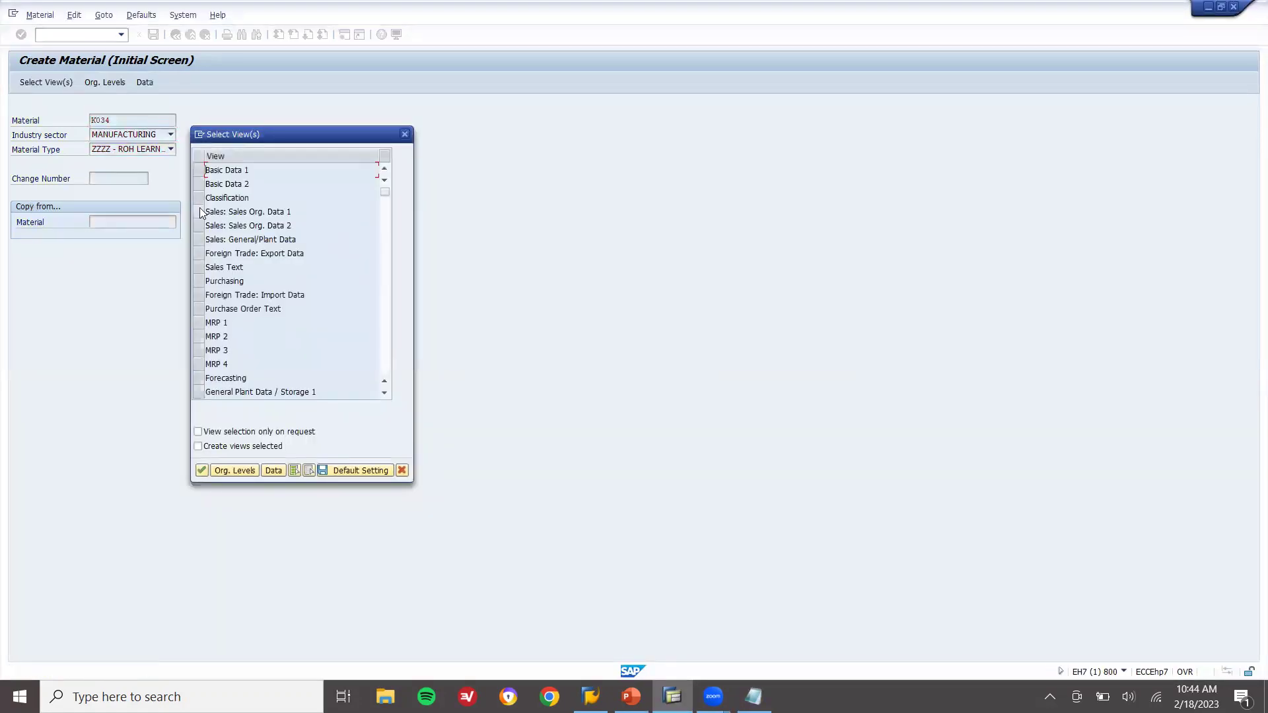
left_click(200, 171)
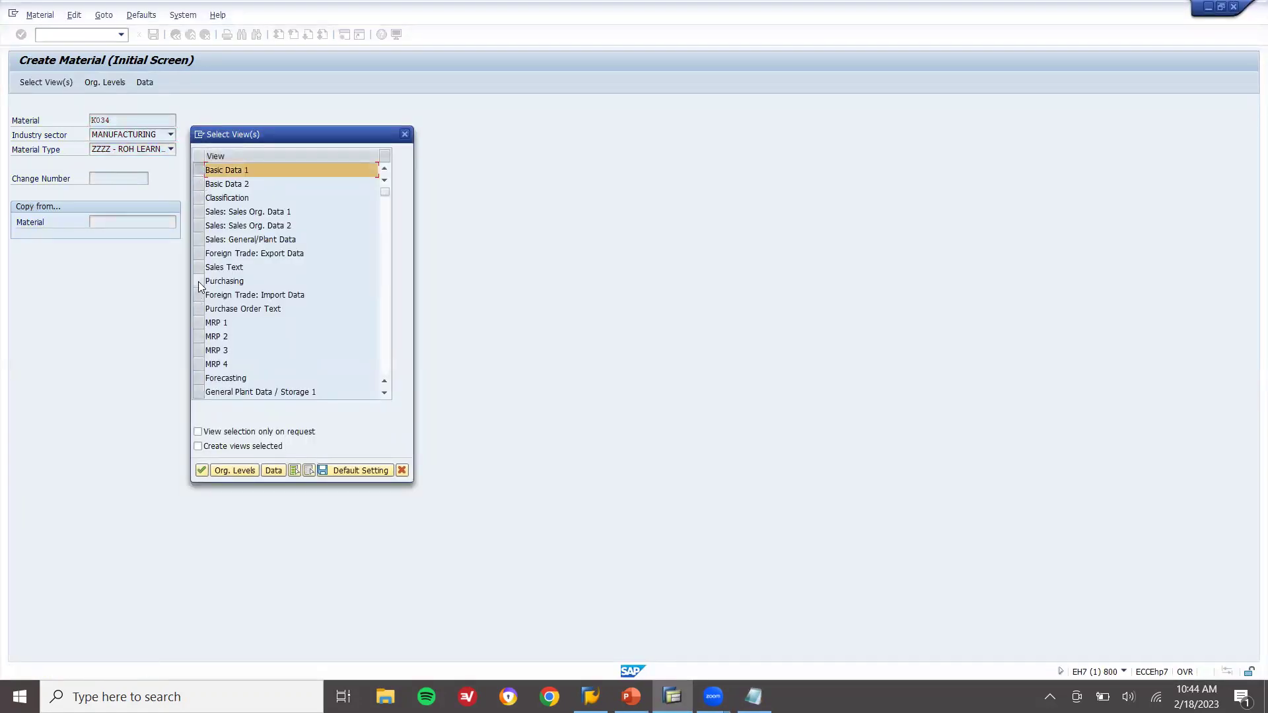
left_click(198, 281)
left_click(198, 184)
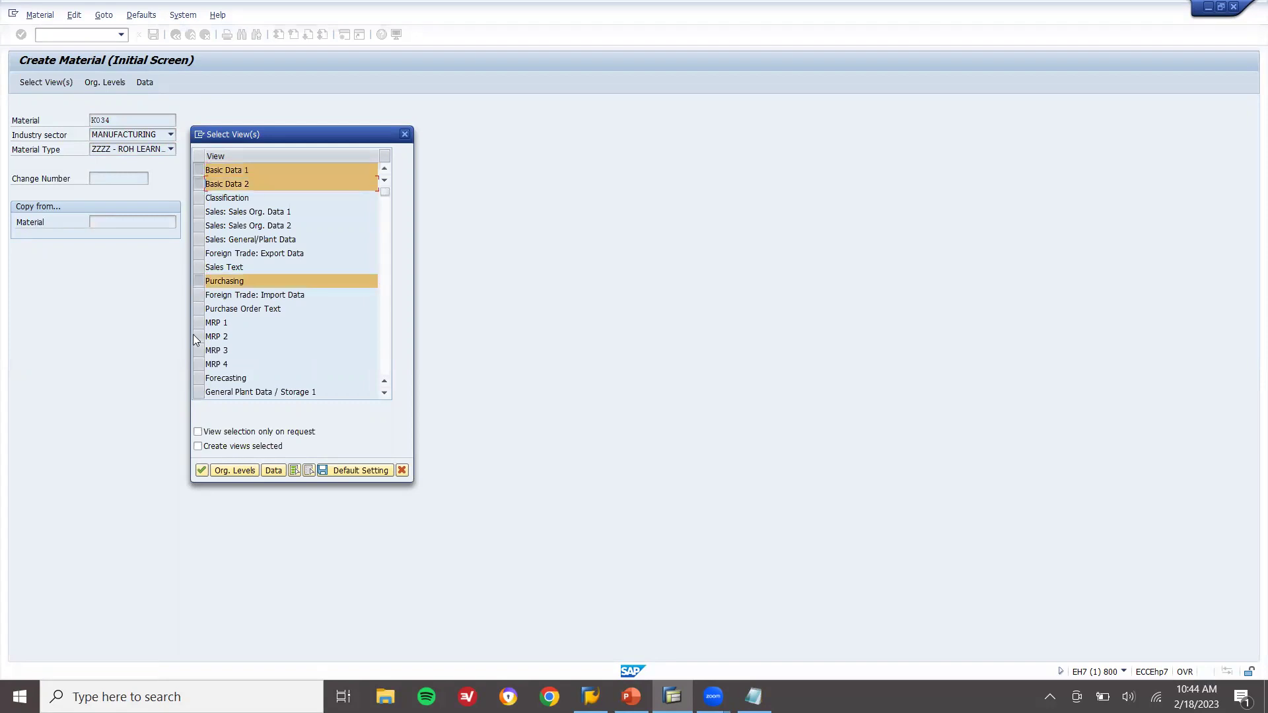
left_click(198, 323)
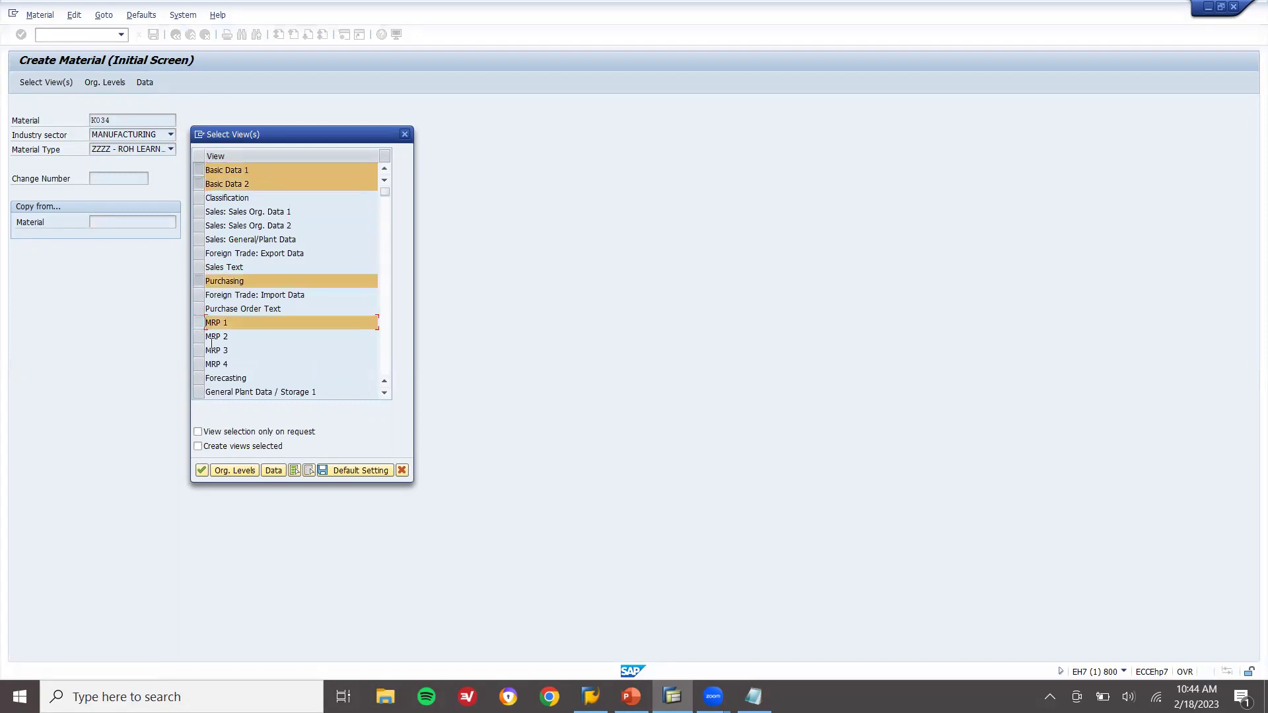
left_click(384, 393)
left_click(384, 394)
left_click(384, 394)
left_click(384, 394)
left_click(384, 393)
left_click(384, 394)
left_click(385, 394)
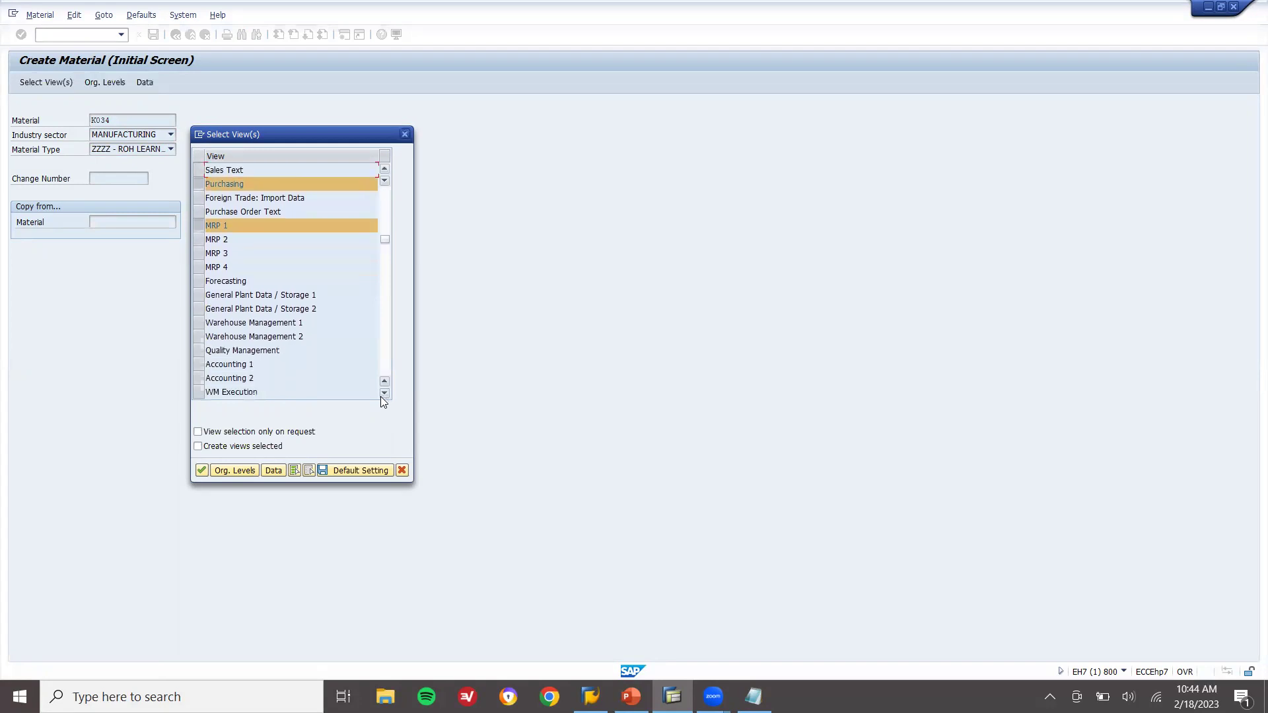
left_click(198, 365)
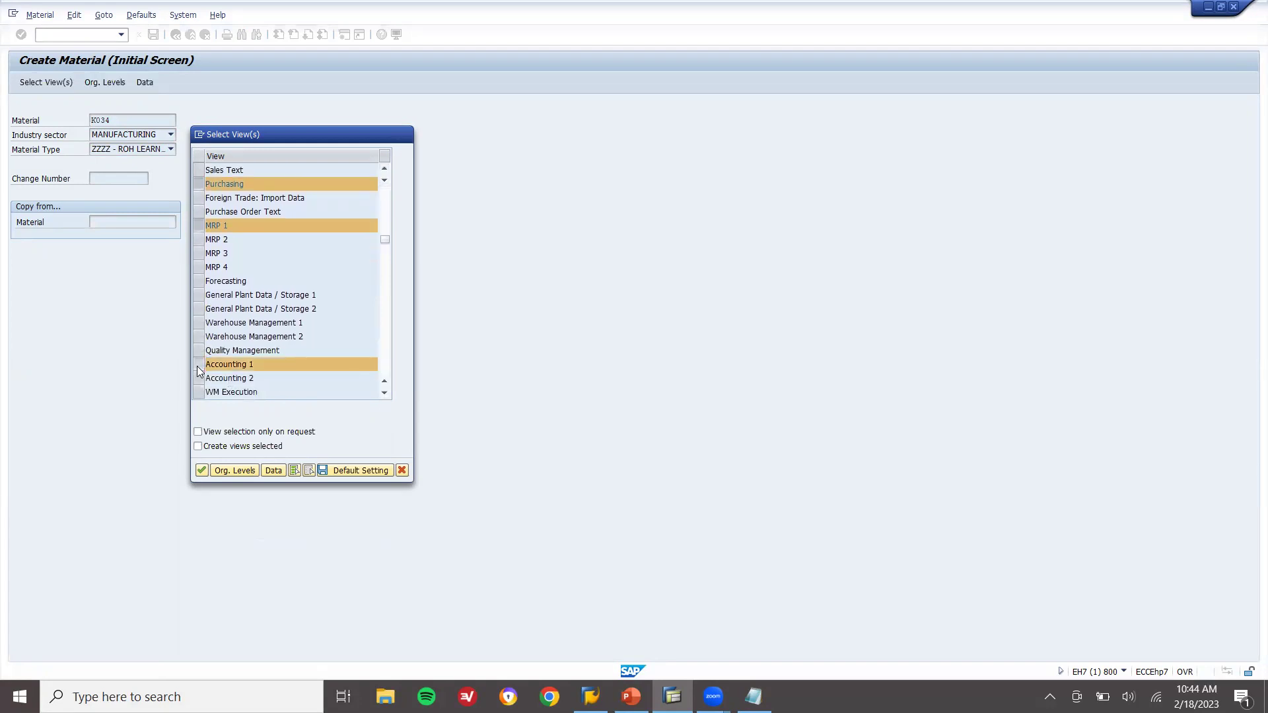
key("Return")
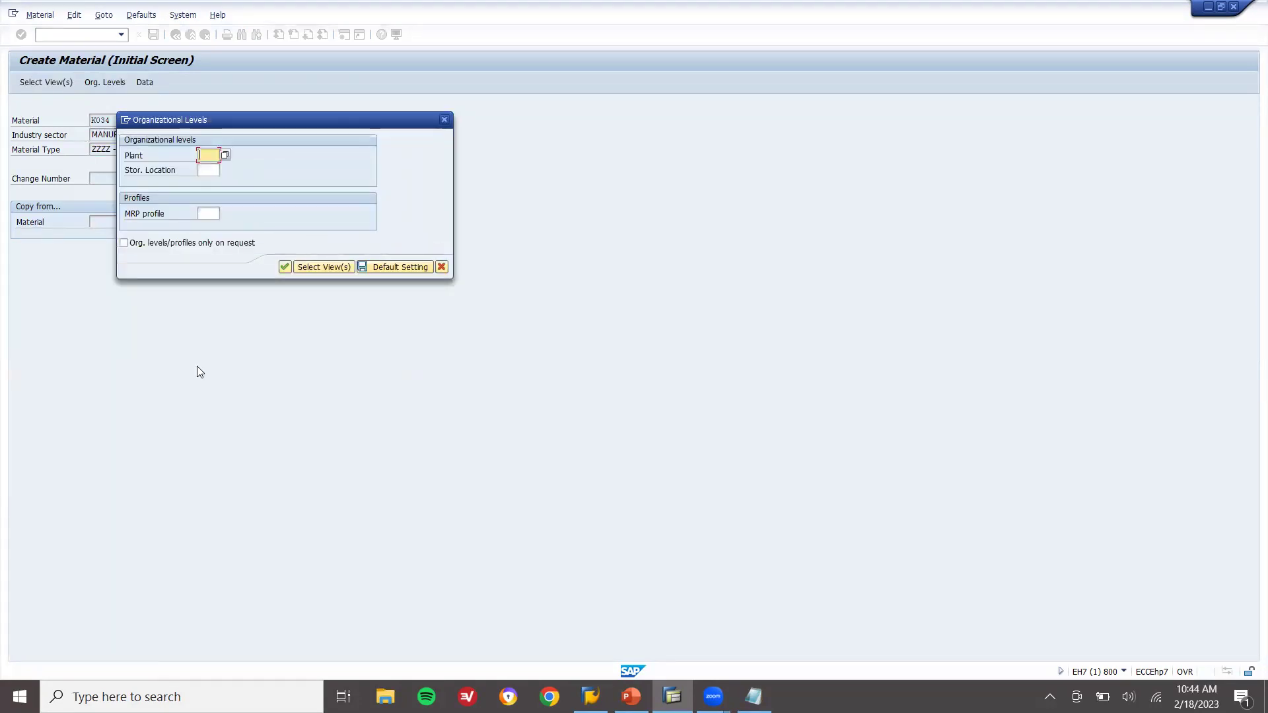
Enter plant HK01 and storage location HK01 as organizational levels.
type("hk01")
key("Tab")
type("HK01")
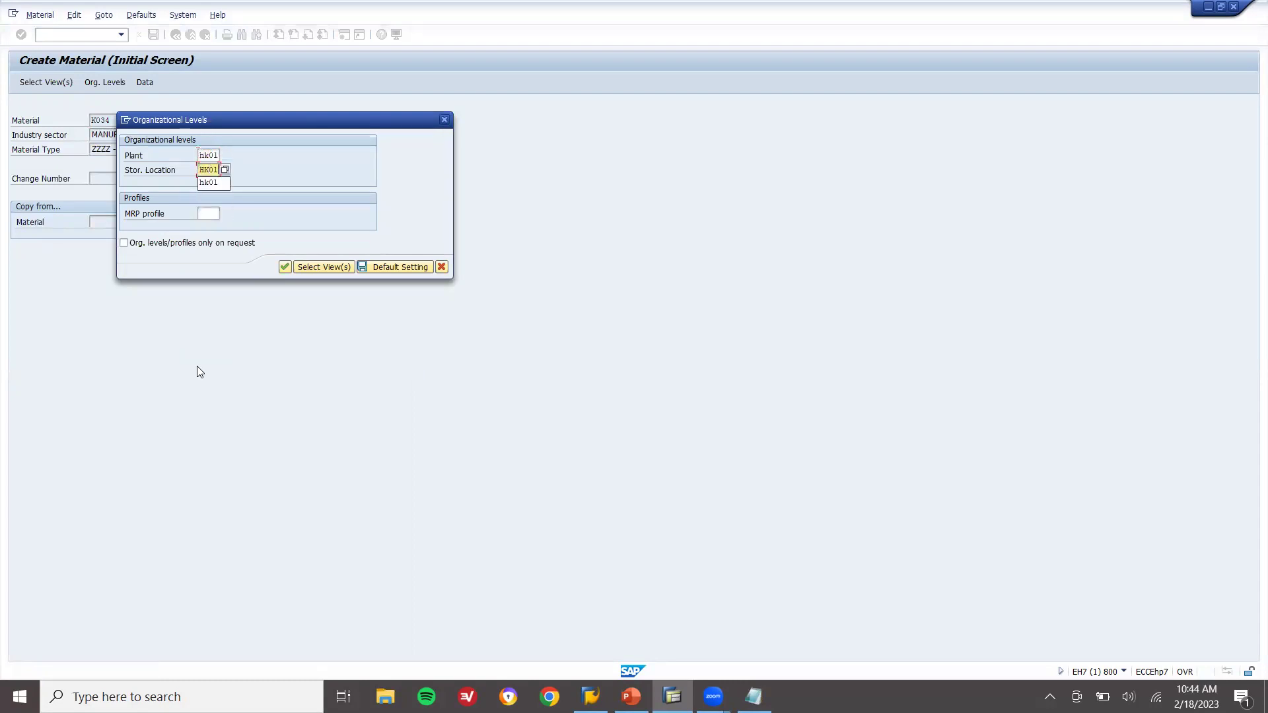
key("Return")
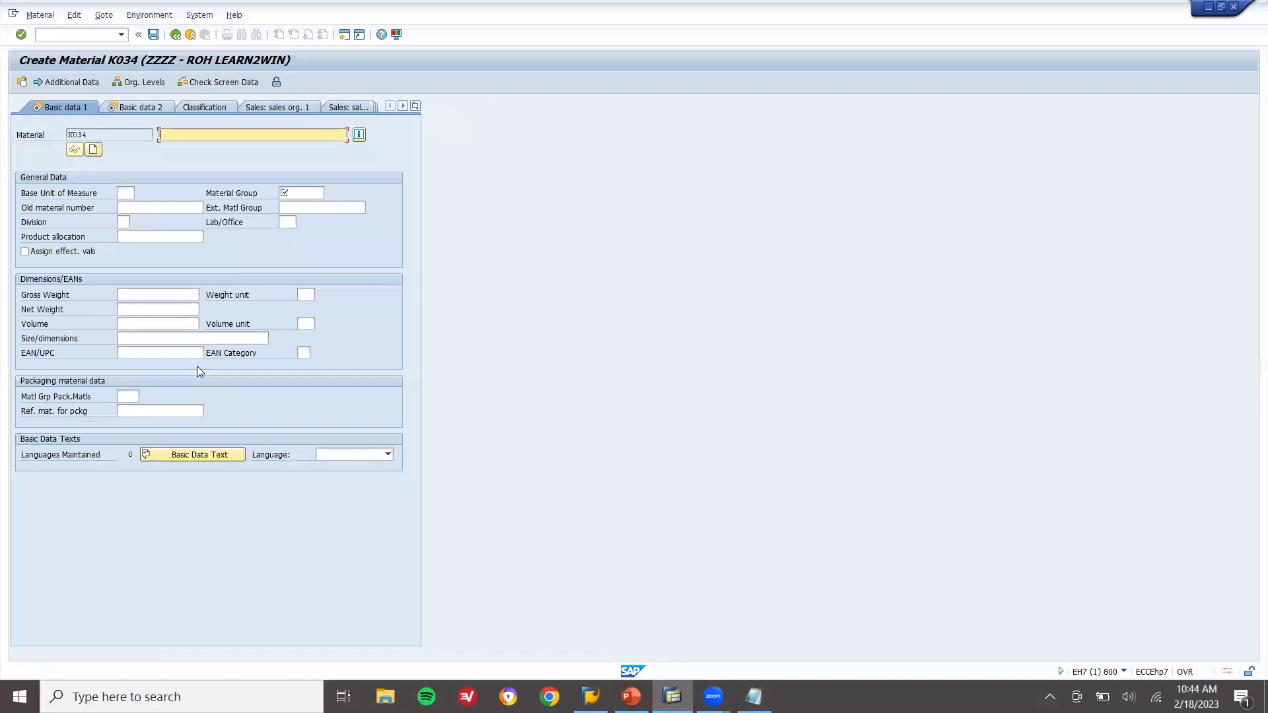
Enter description ROH FOR JIT, base unit EA and material group 0.200 on Basic data 1.
type("ROH")
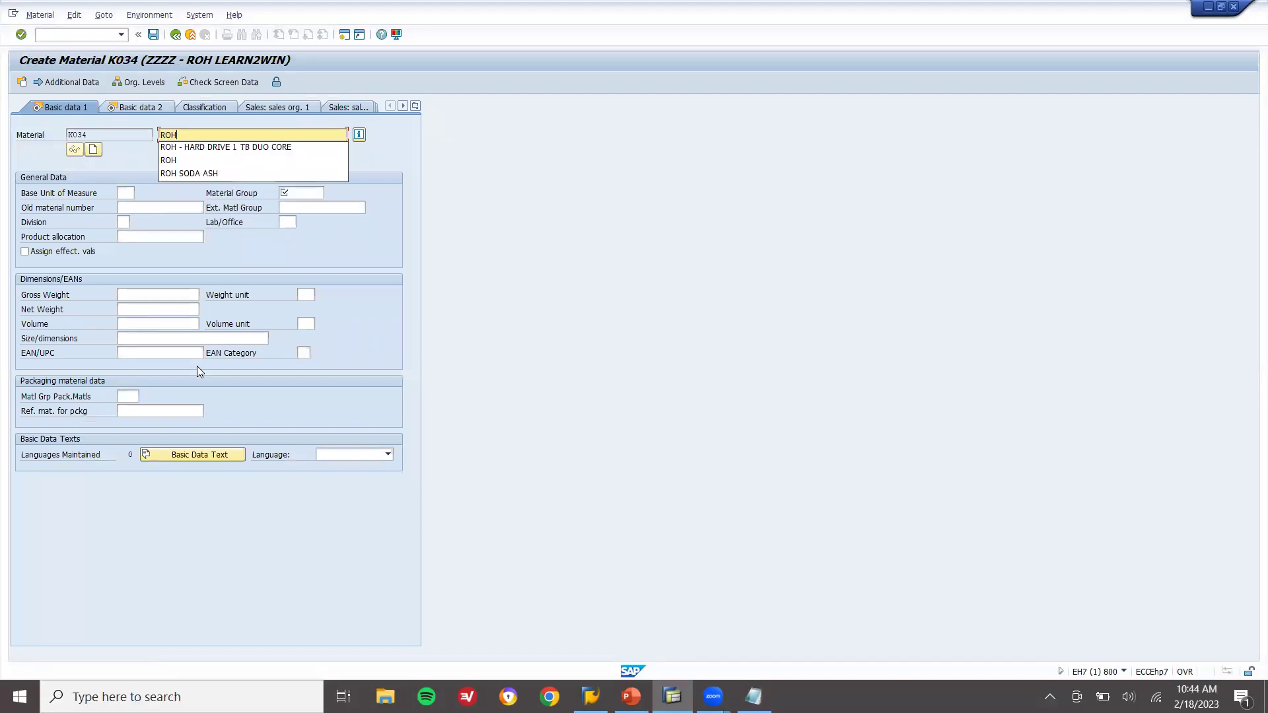
type(" FOR JIT")
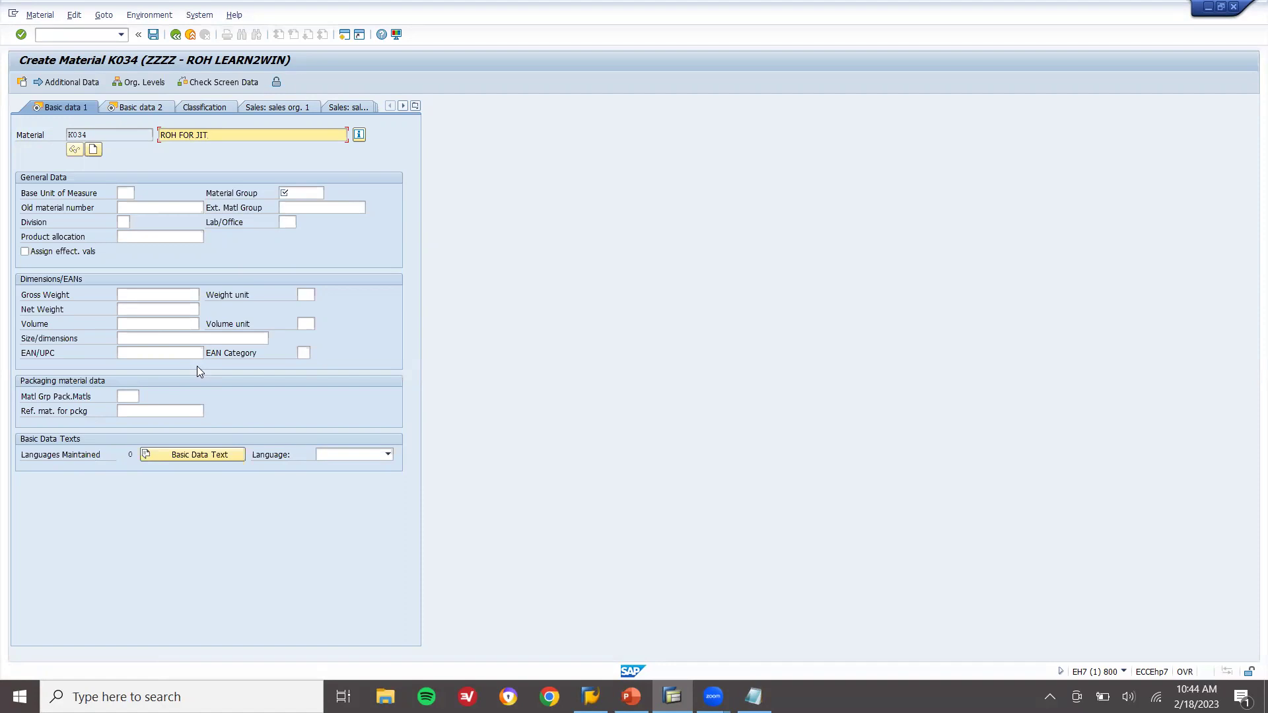
left_click(133, 191)
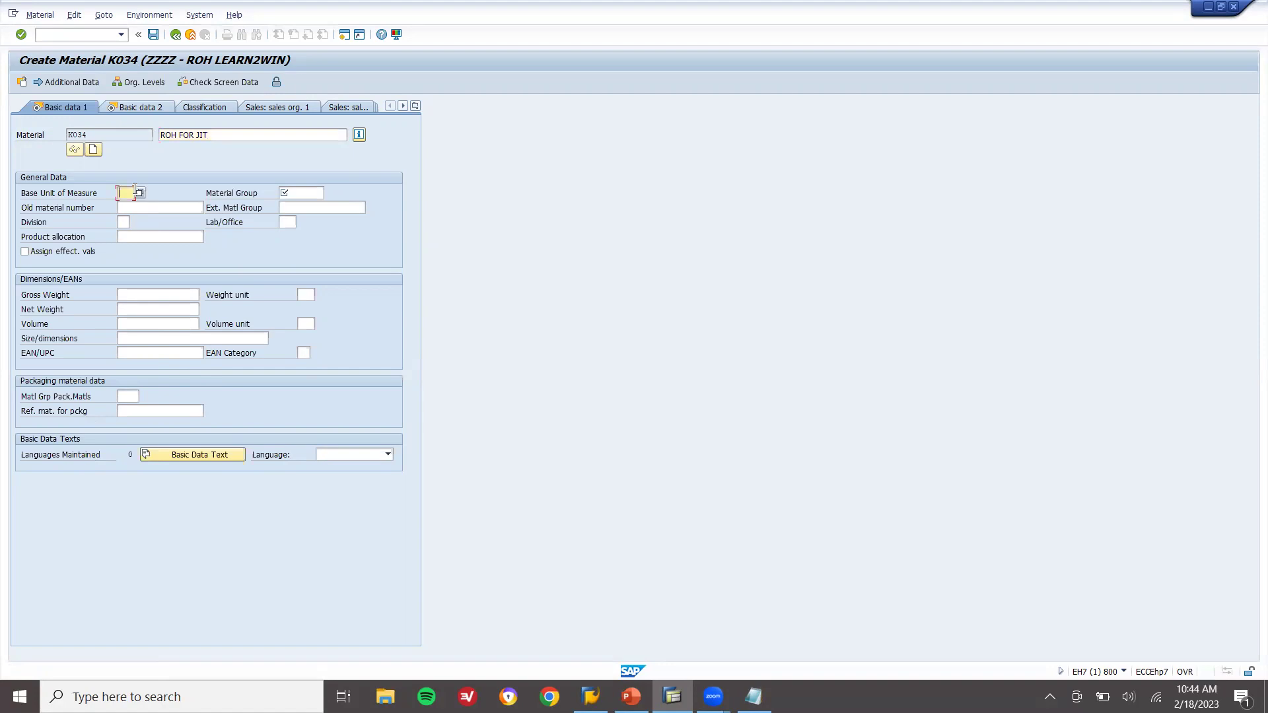
type("EA")
key("Tab")
key("BackSpace")
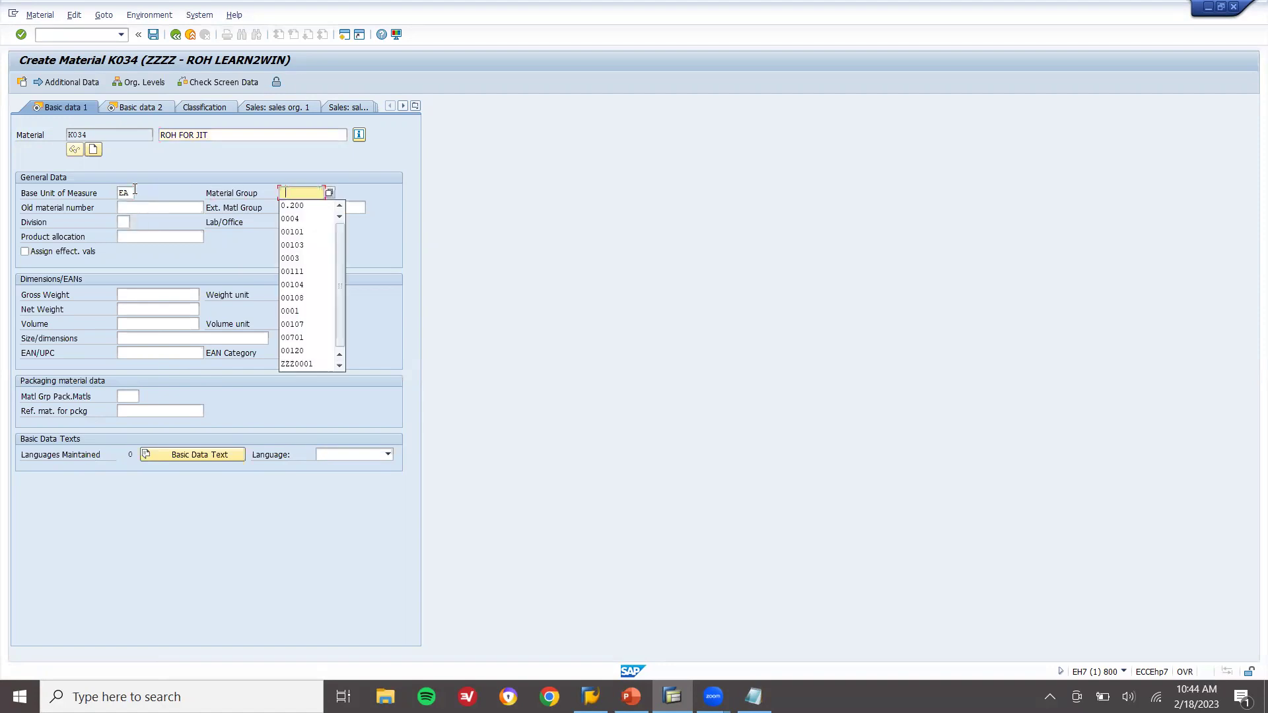
key("Return")
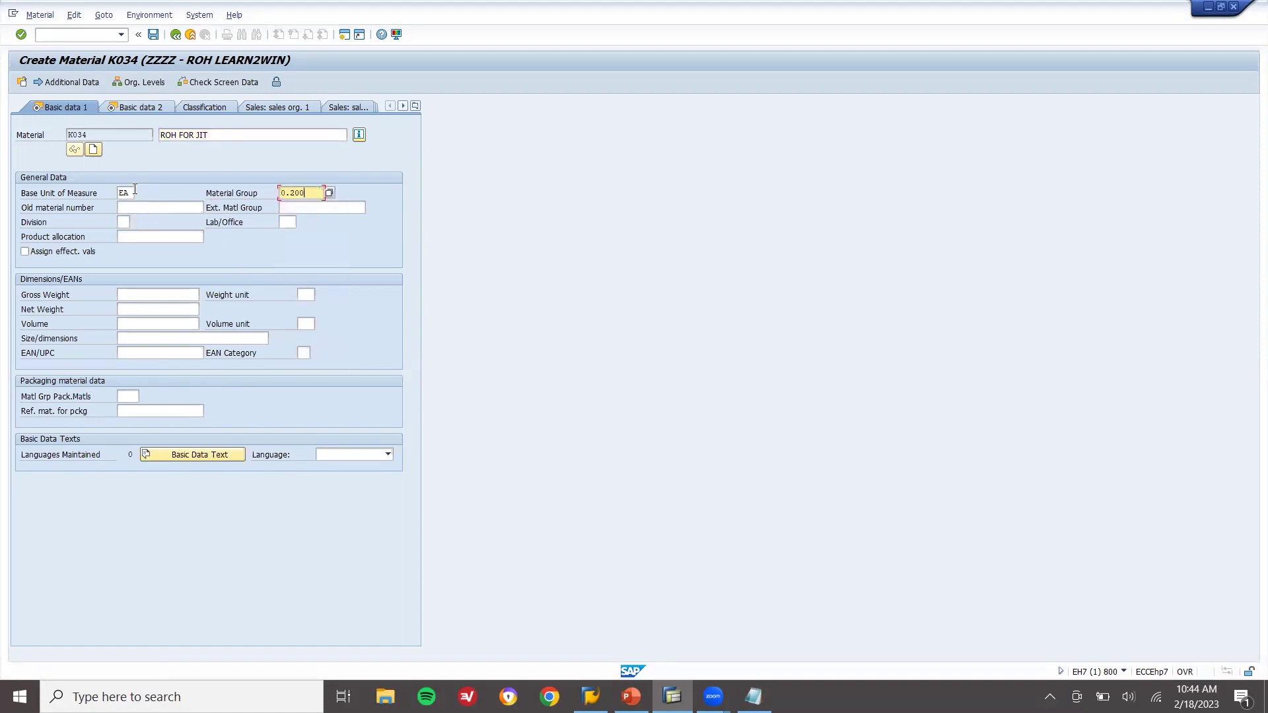
key("Return")
key("Return")
key("Return")
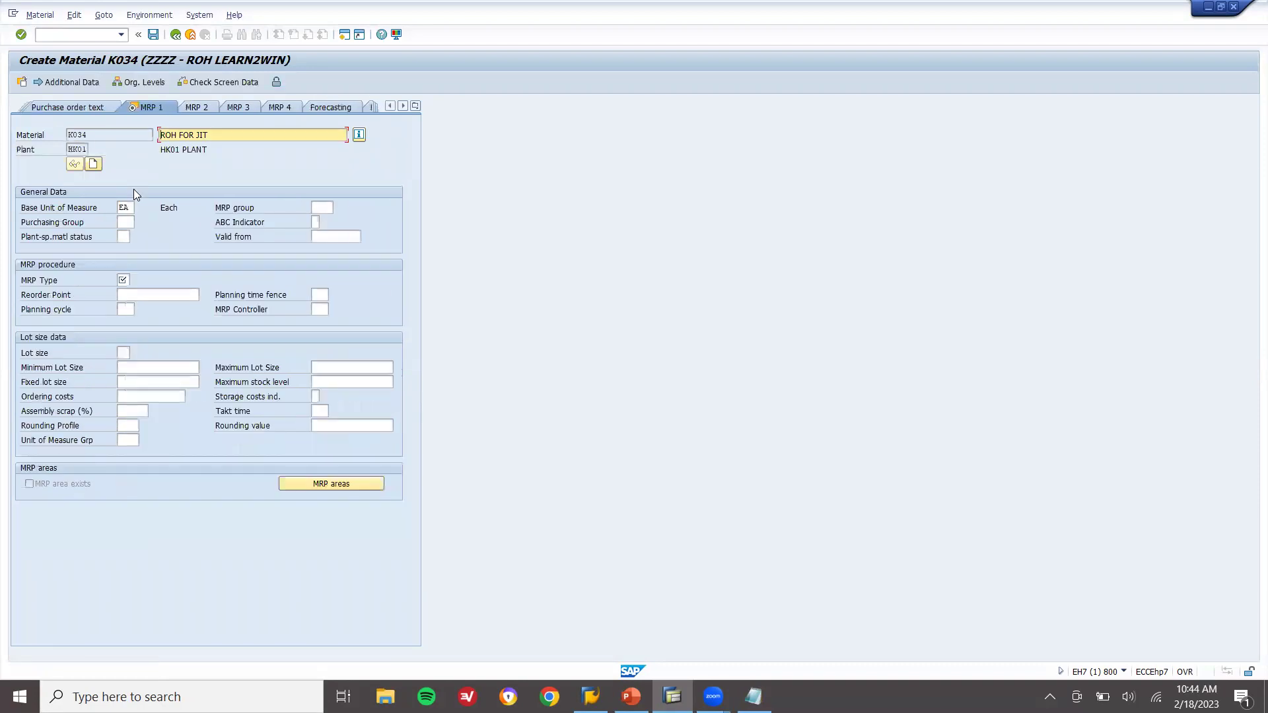
Set MRP type V1 with reorder point 50 and MRP controller 000.
left_click(125, 280)
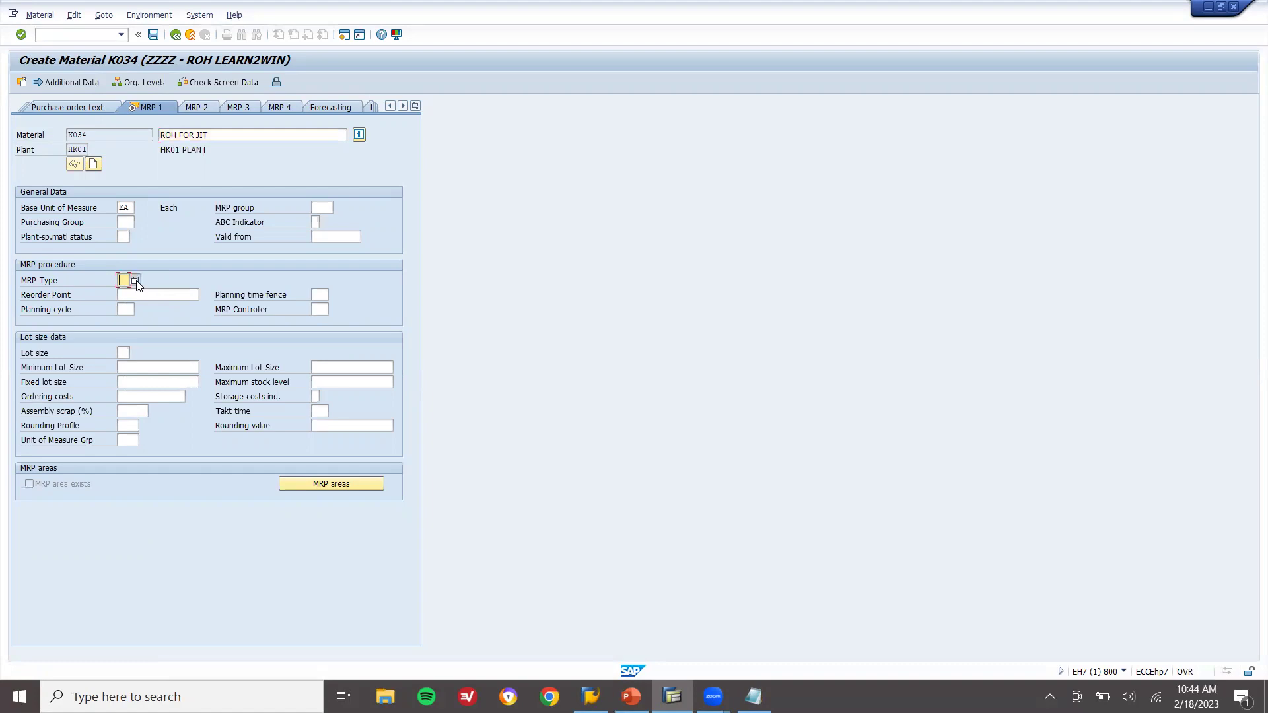
left_click(137, 282)
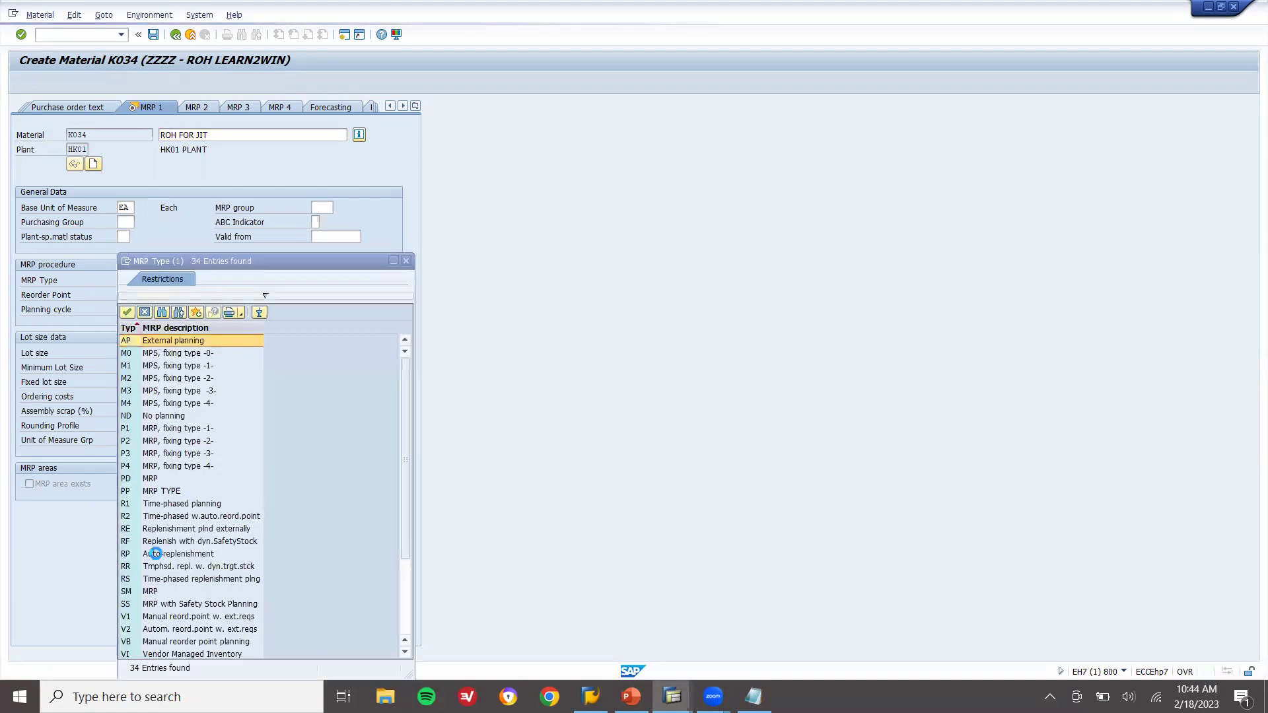
double_click(155, 616)
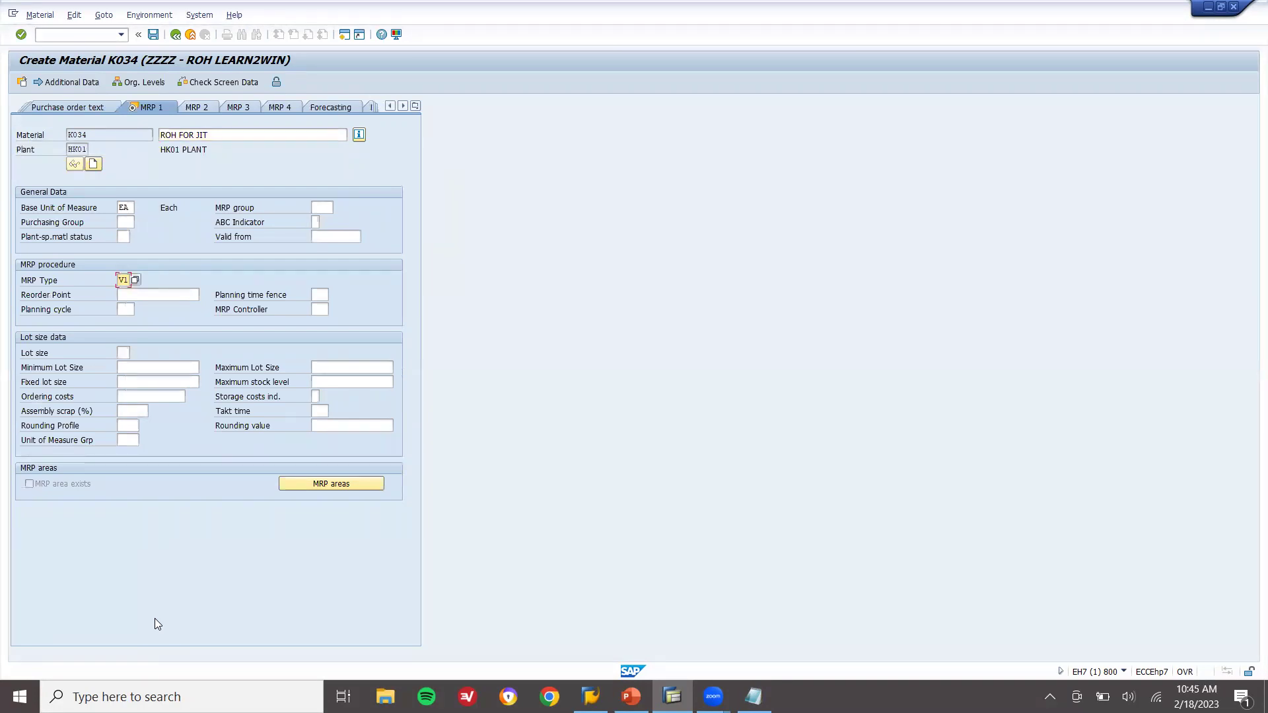
key("Return")
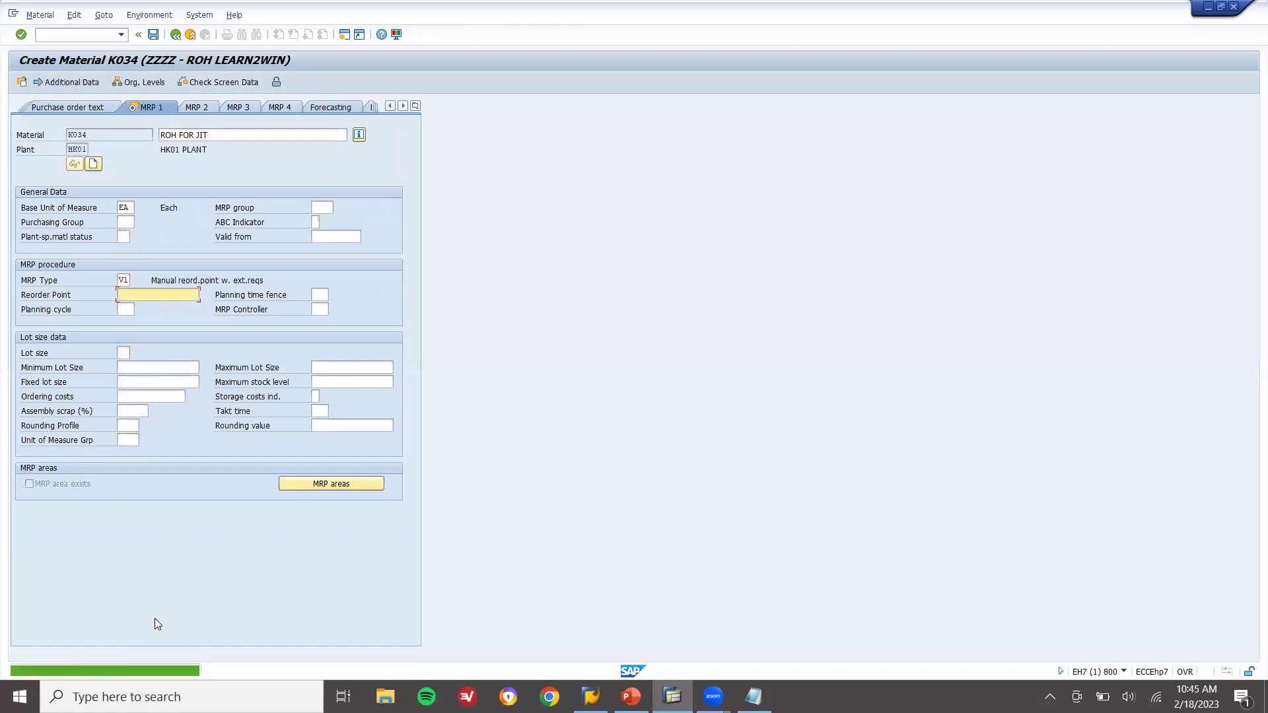
type("50")
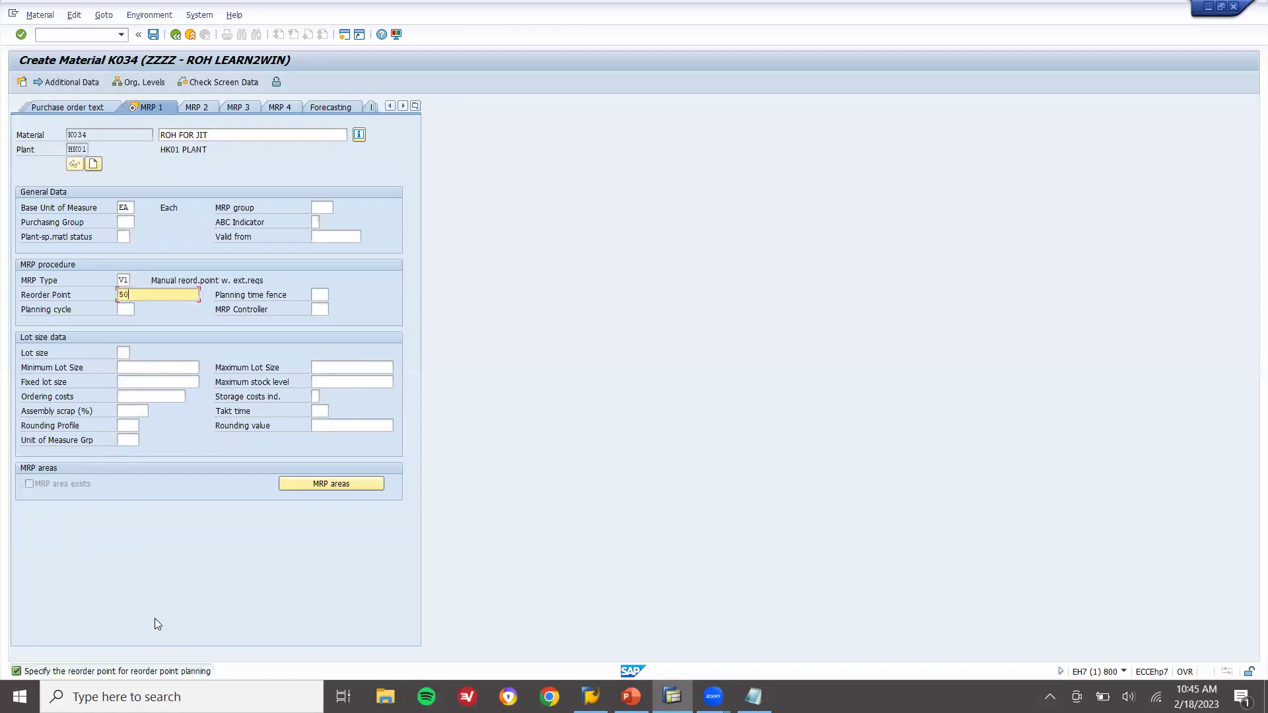
key("Return")
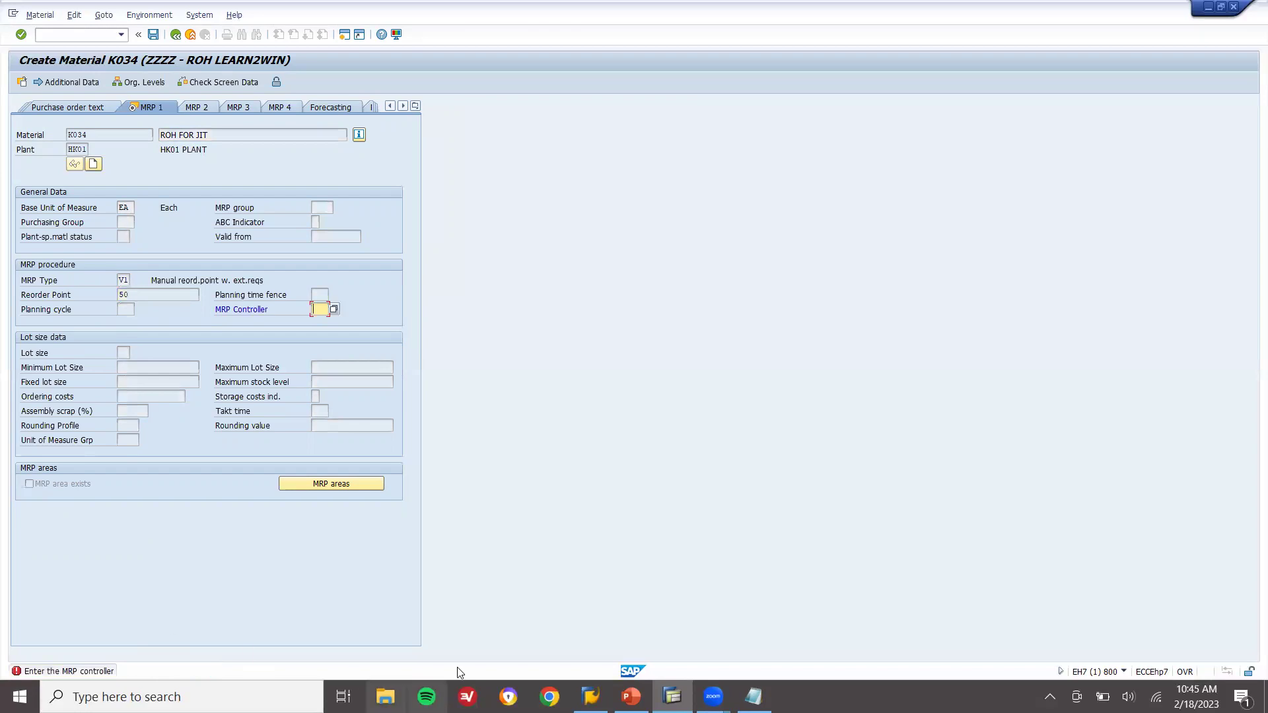
left_click(334, 309)
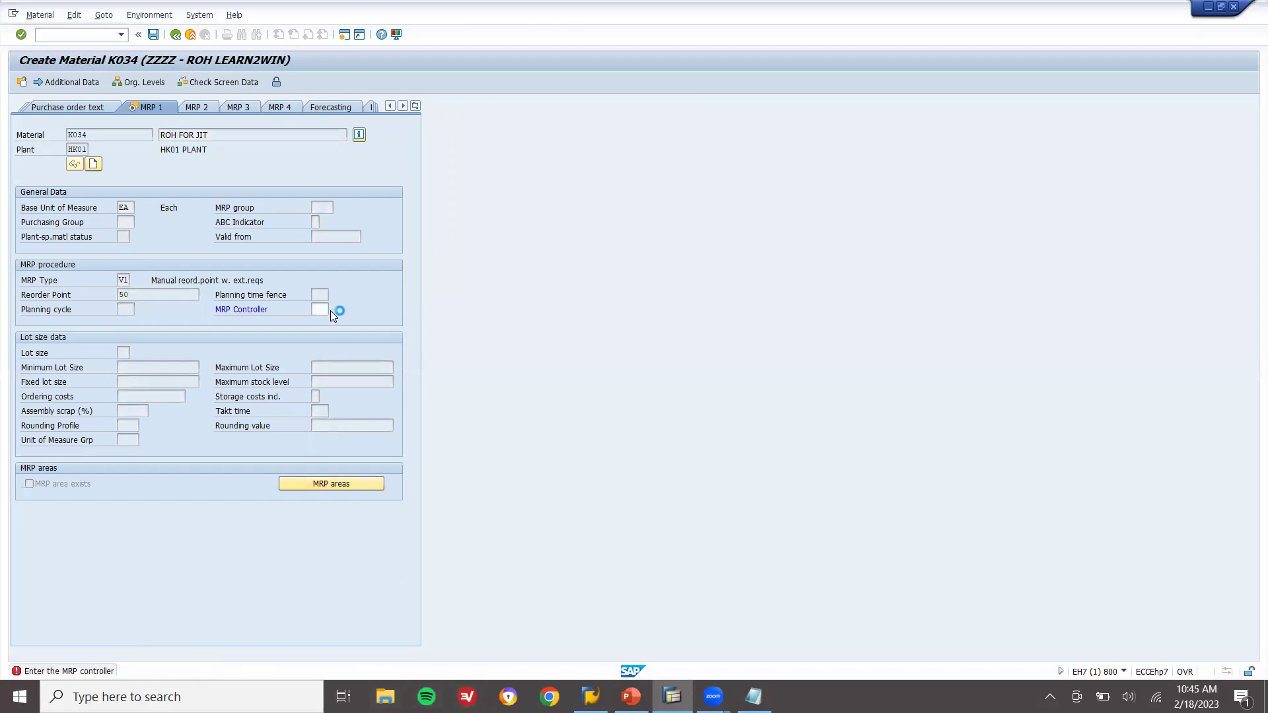
key("Return")
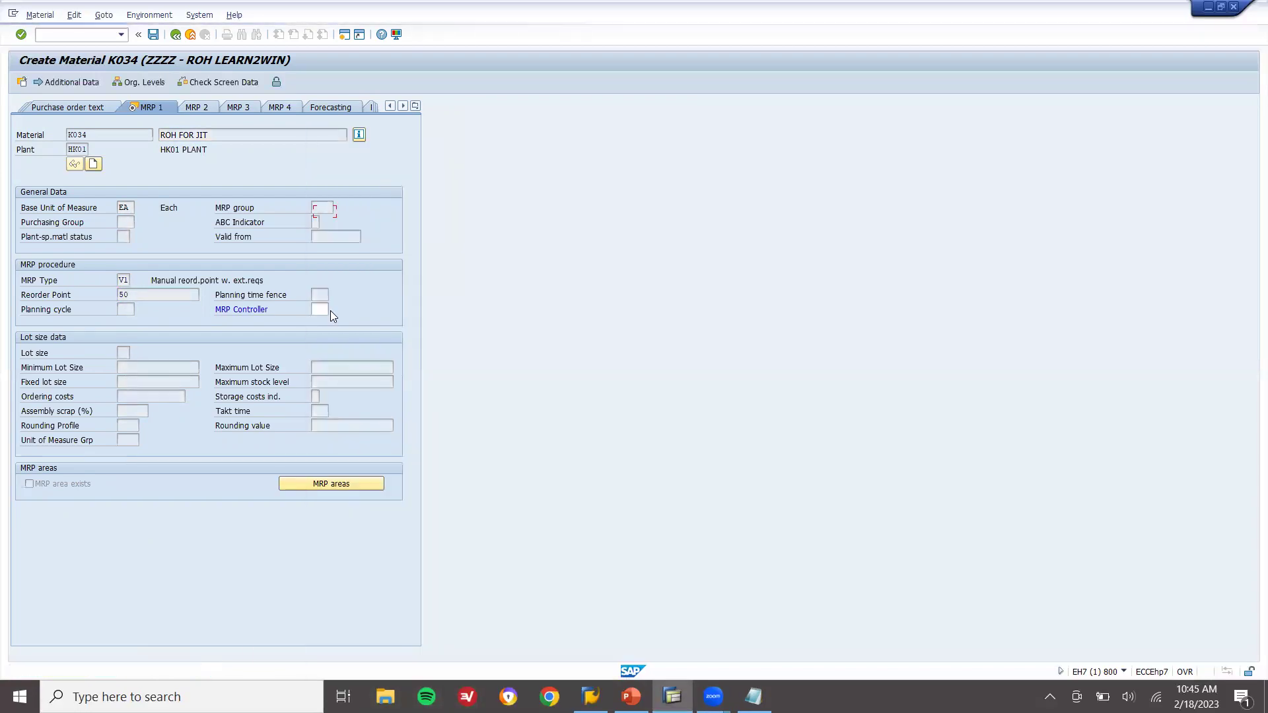
key("Return")
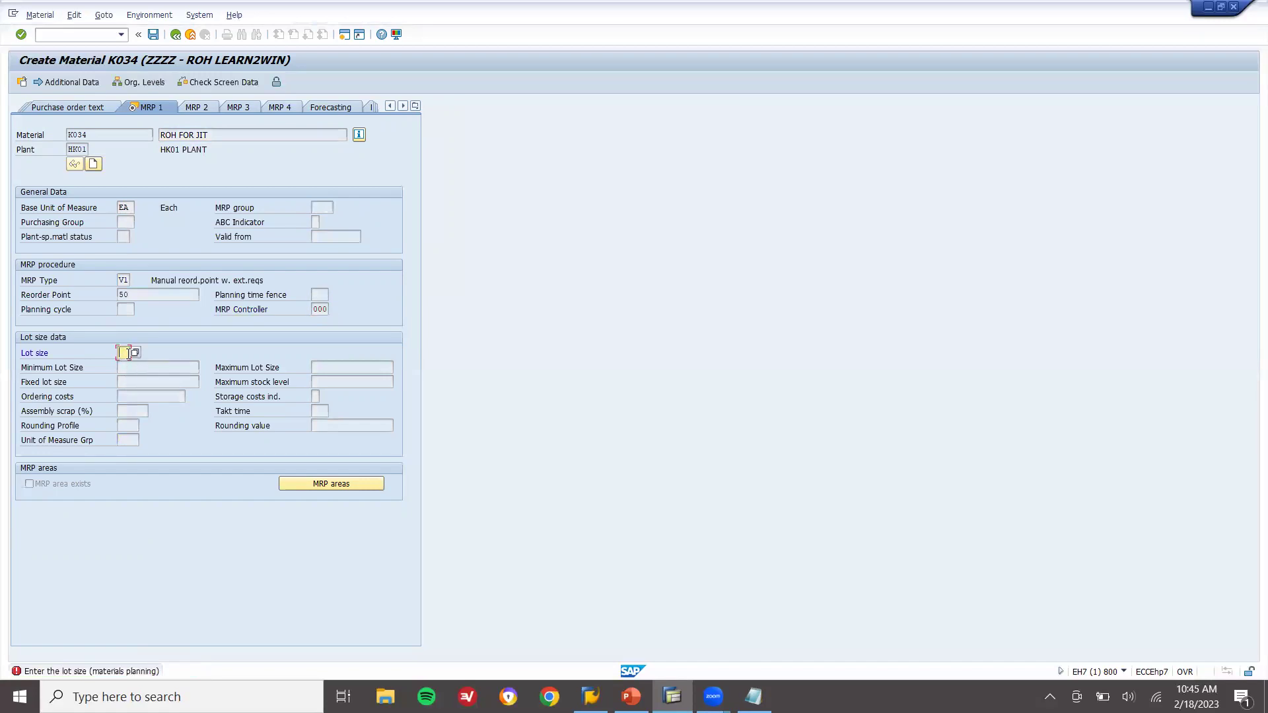
Set lot size HB with a maximum stock level of 100.
left_click(133, 352)
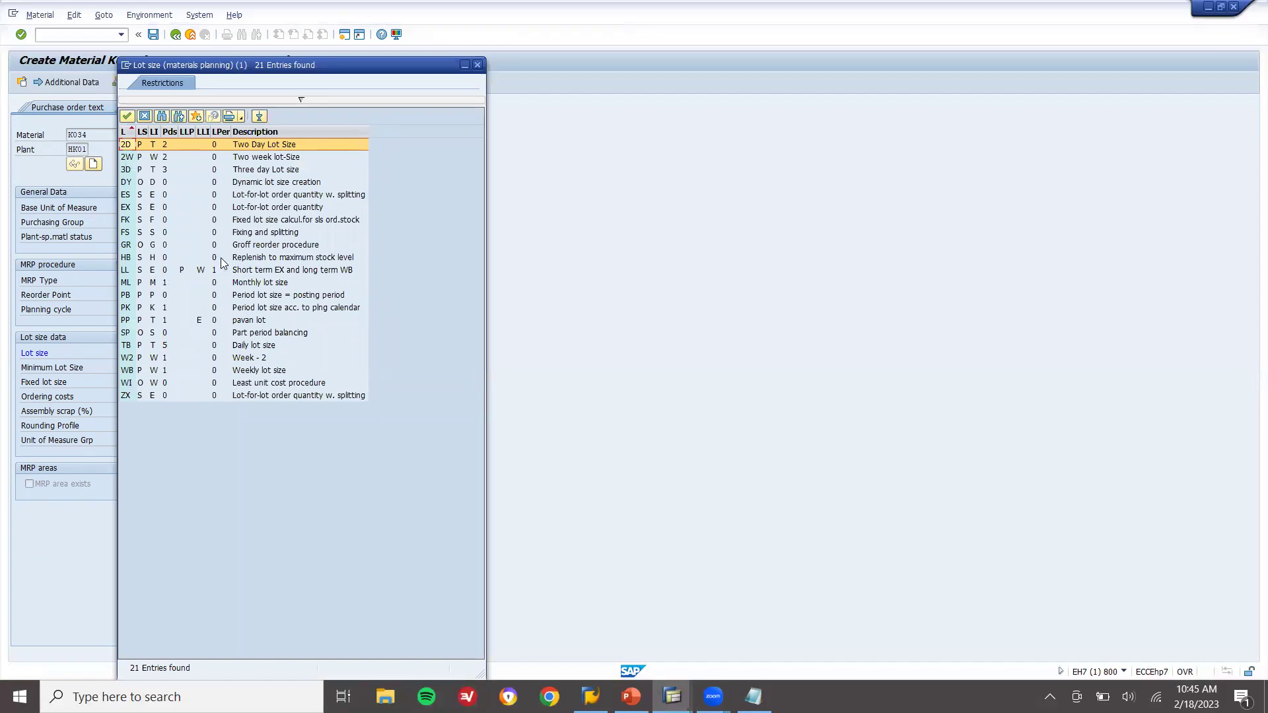
double_click(222, 258)
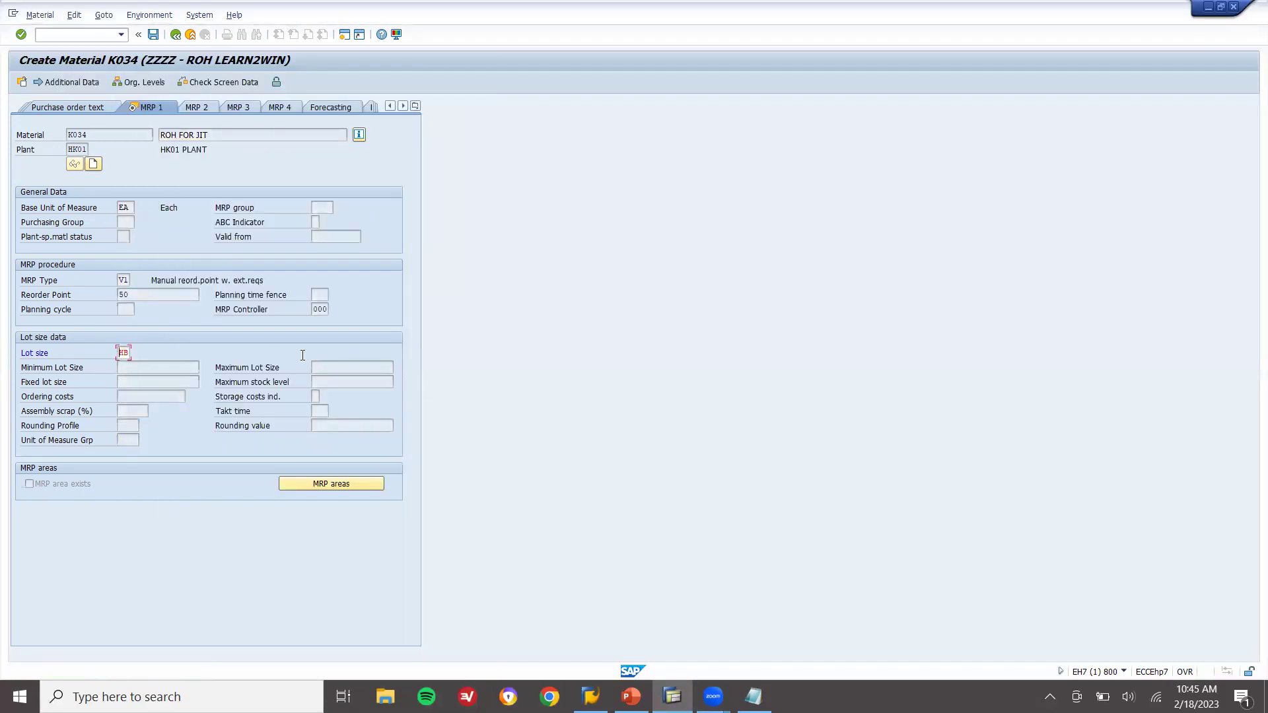
key("Return")
left_click(340, 382)
type("100")
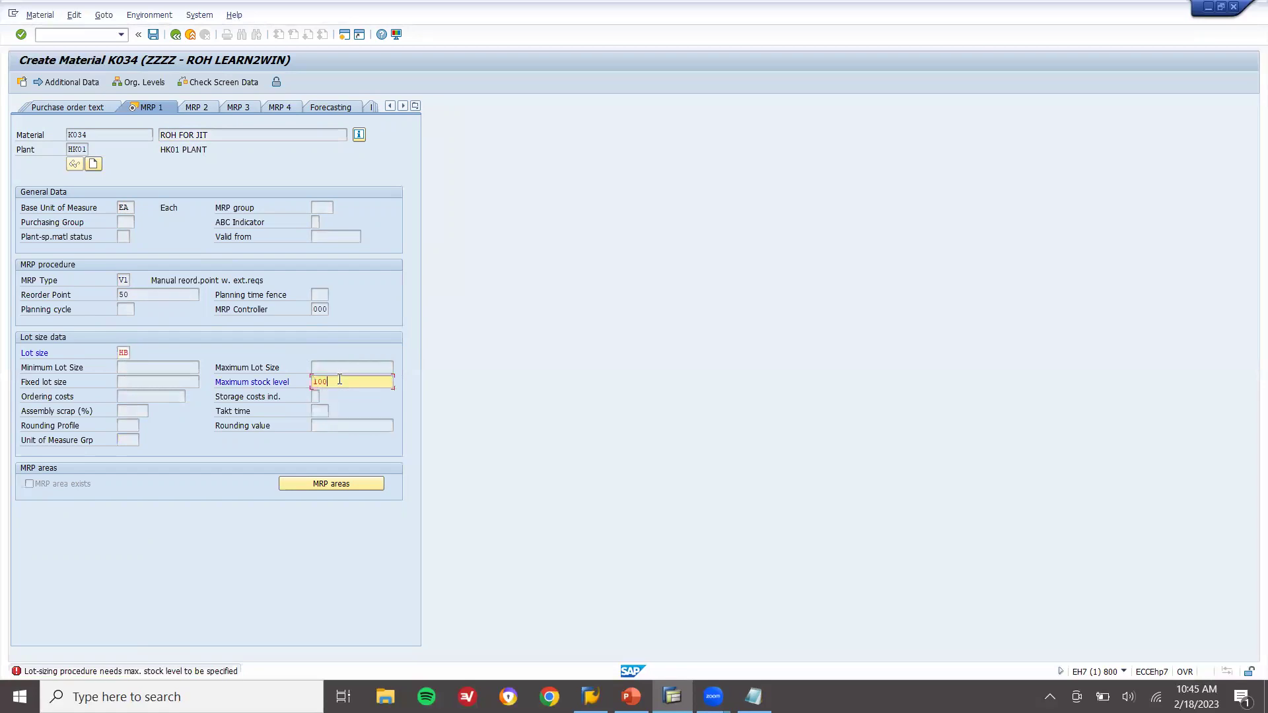
key("Return")
key("Return")
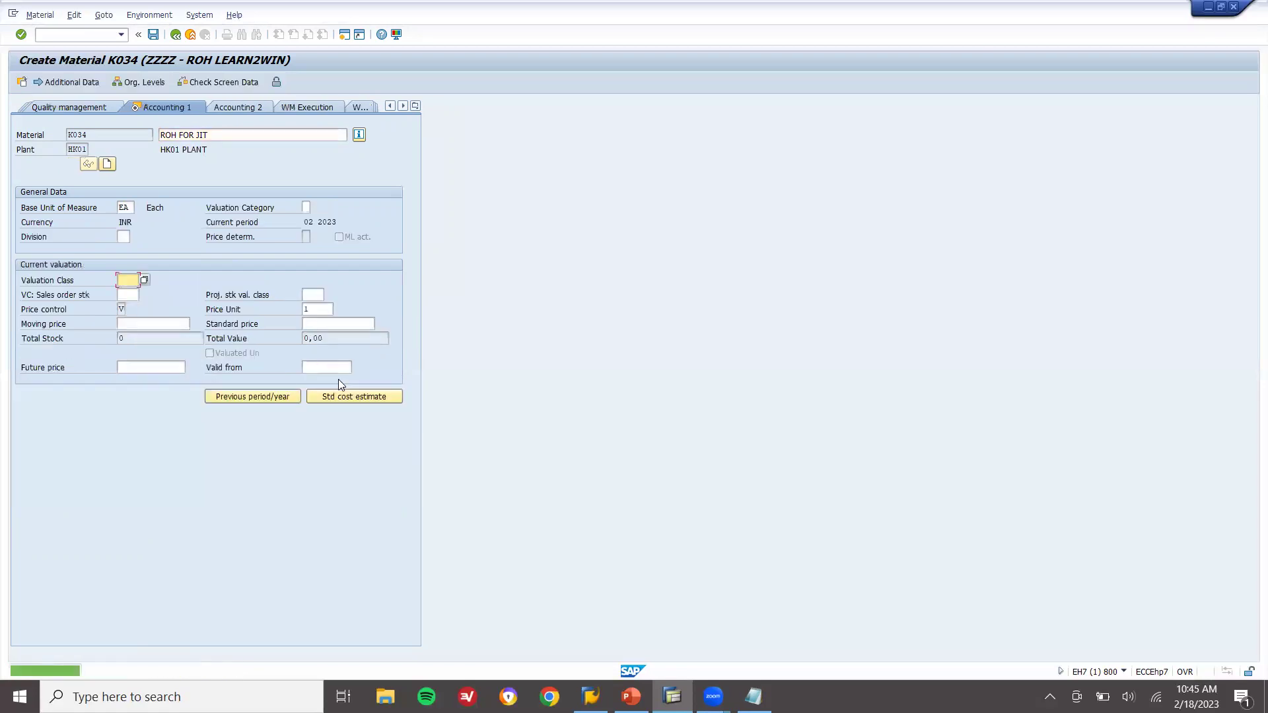
Assign valuation class 3000 RAW MATERIAL, save material K034 and return to the main menu.
left_click(144, 280)
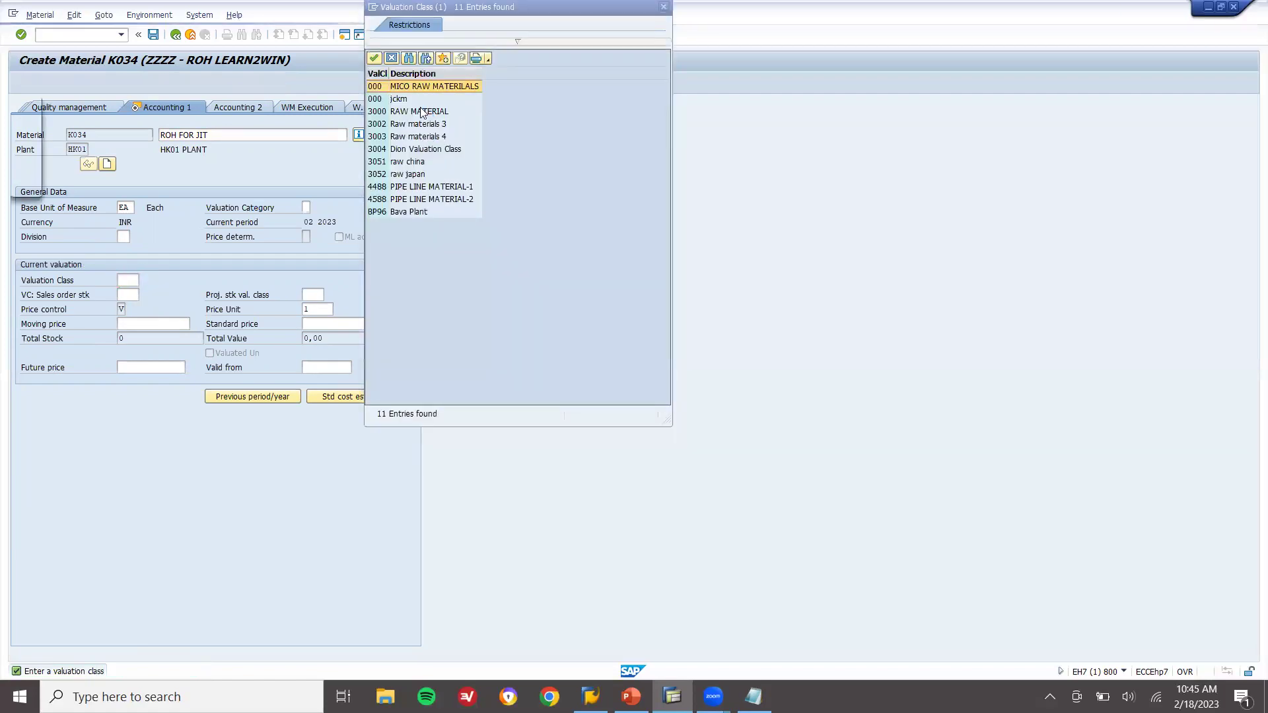
double_click(420, 108)
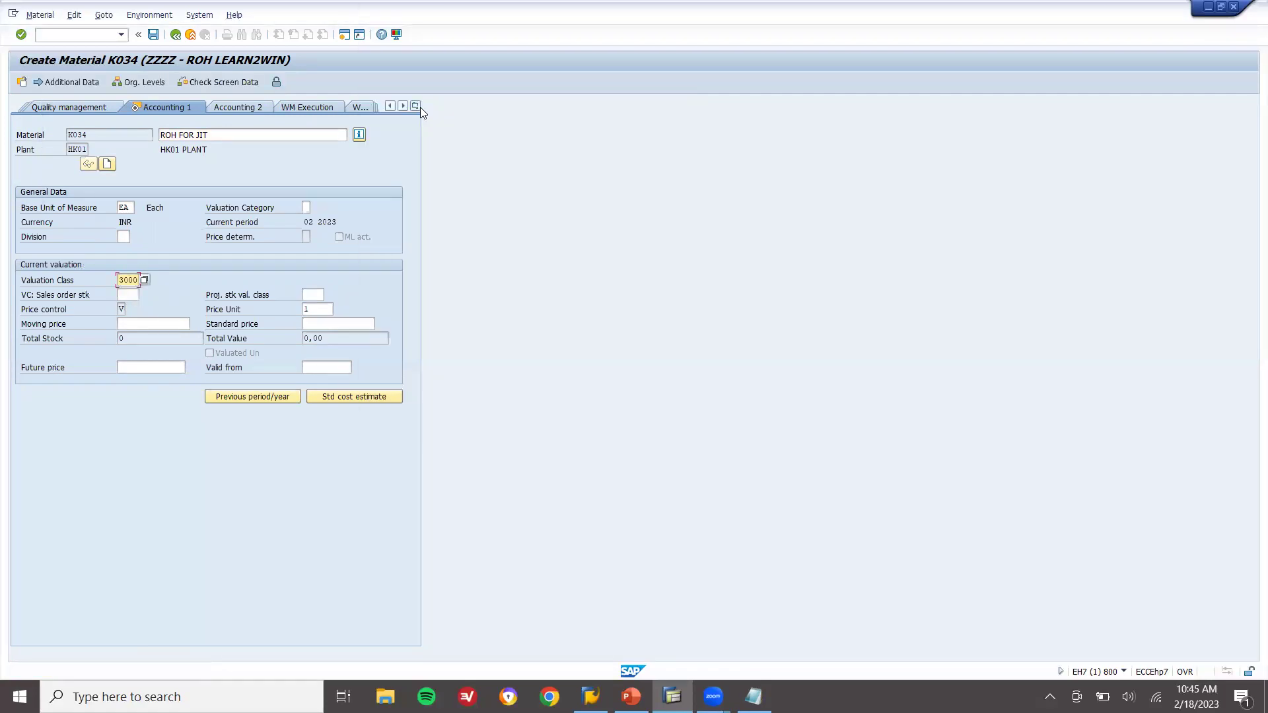
key("Return")
key("Return")
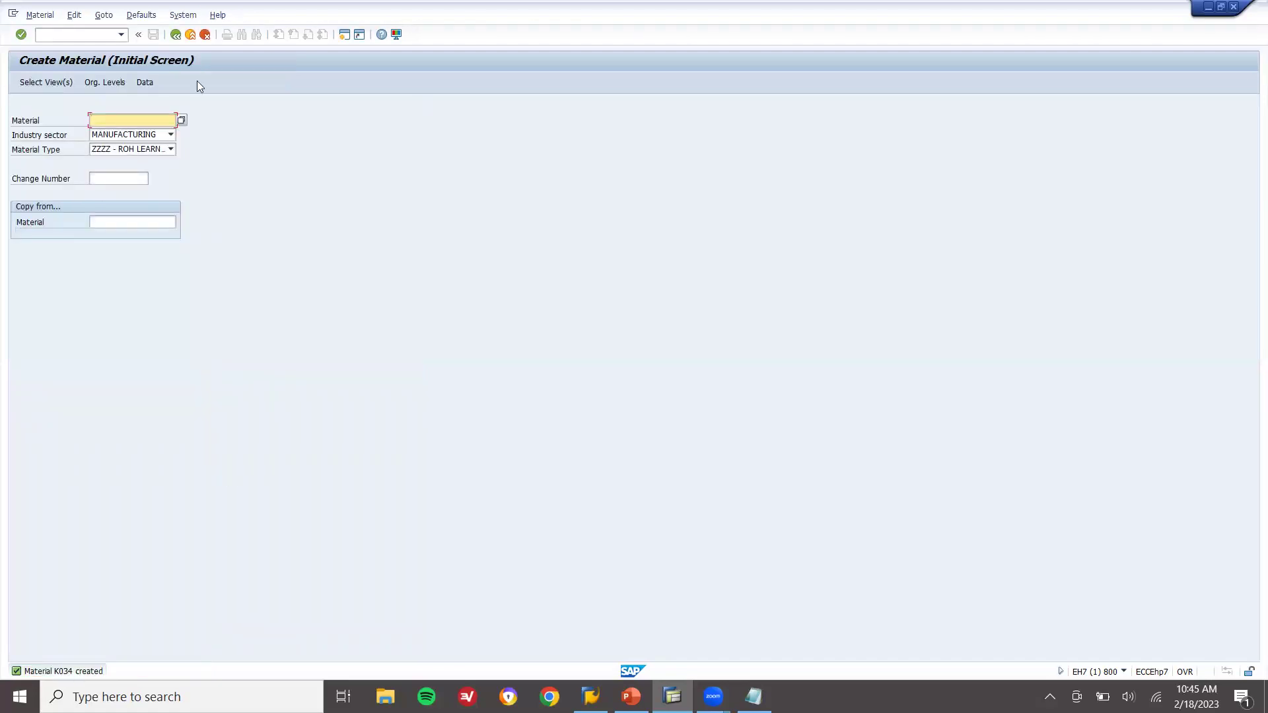
left_click(191, 35)
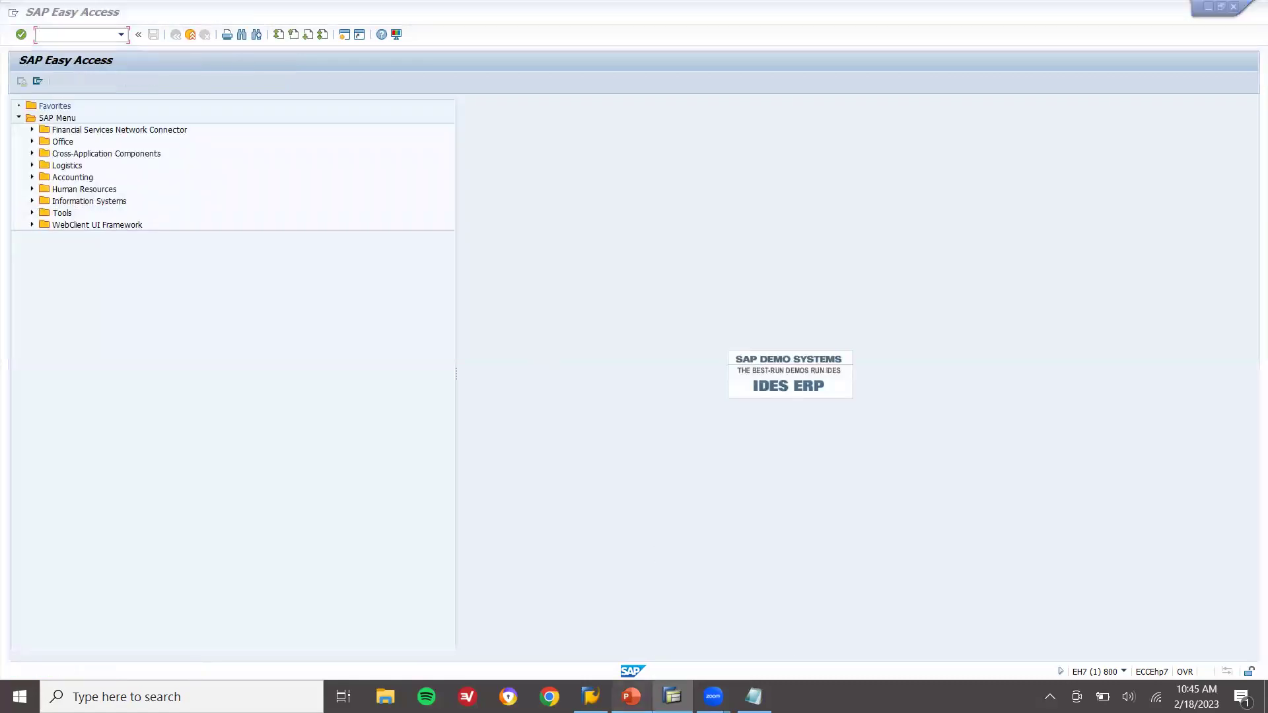
Highlight the 'Run MRP in T.C. MD02' bullet on the Configurations slide, then return to SAP.
key("alt+Tab")
left_click_drag(425, 359, 613, 360)
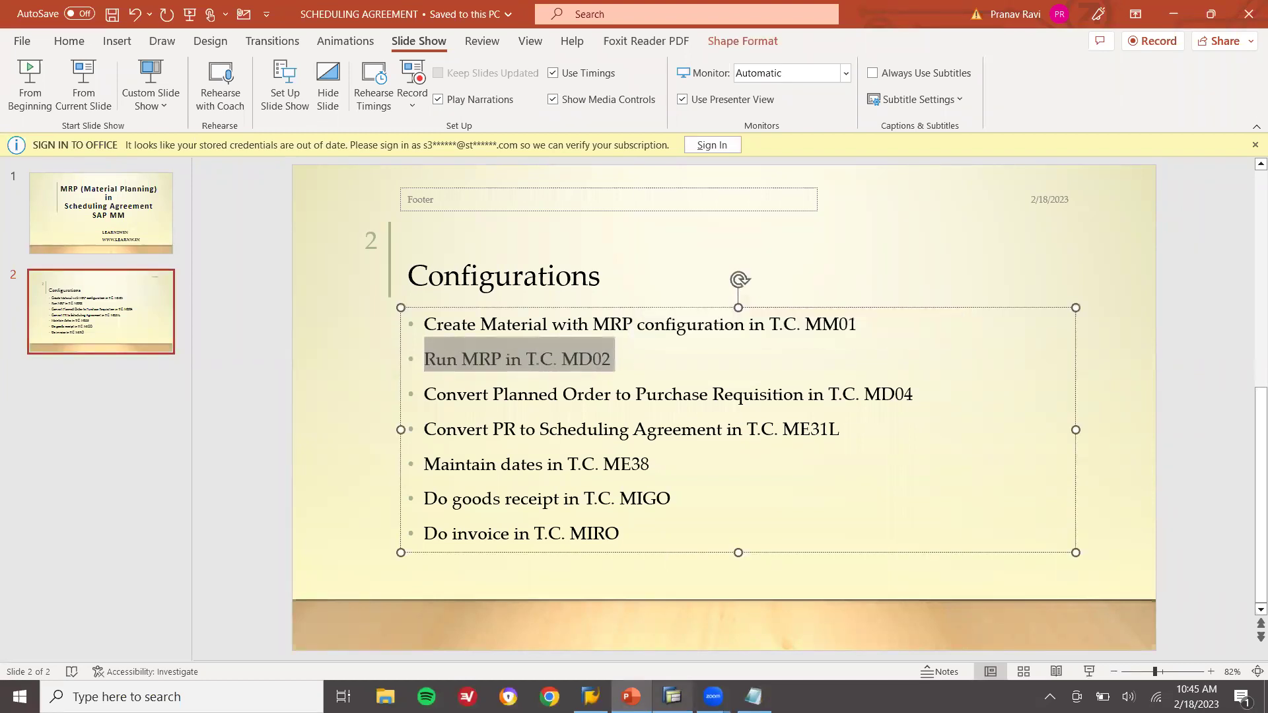
left_click(672, 696)
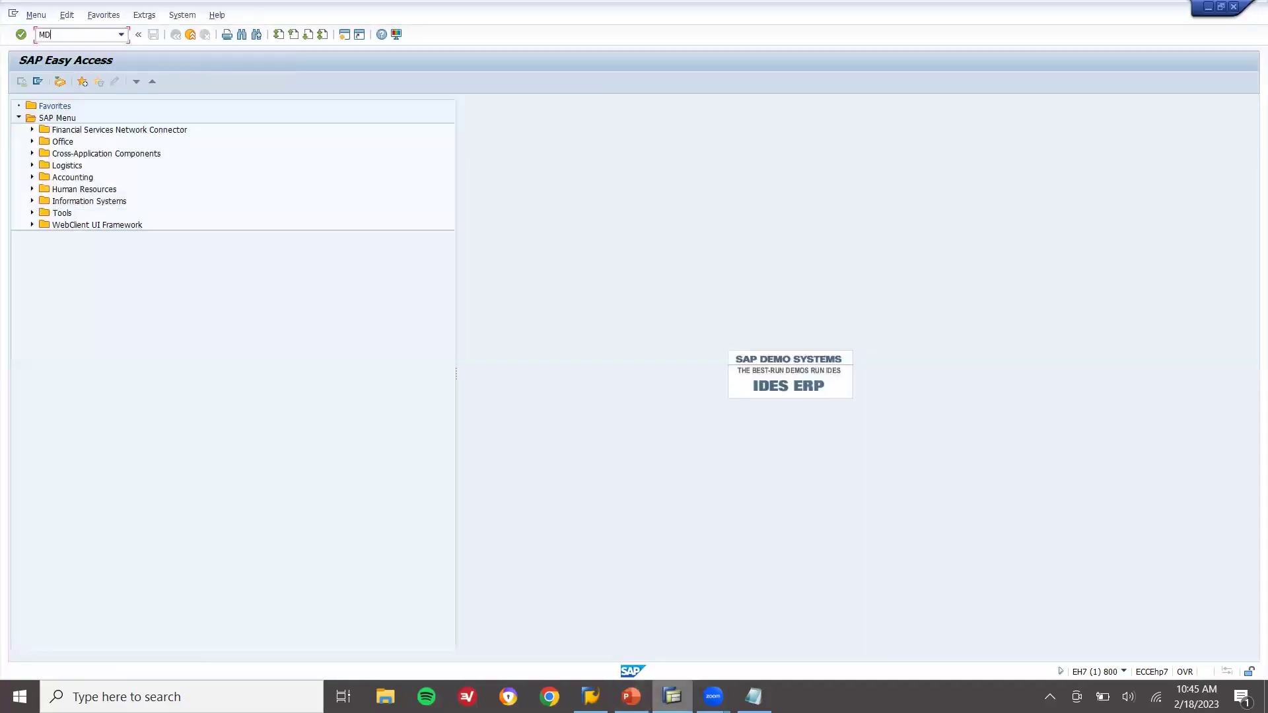
Run MD02 planning for K034 at plant HK01, producing one planned order.
key("Return")
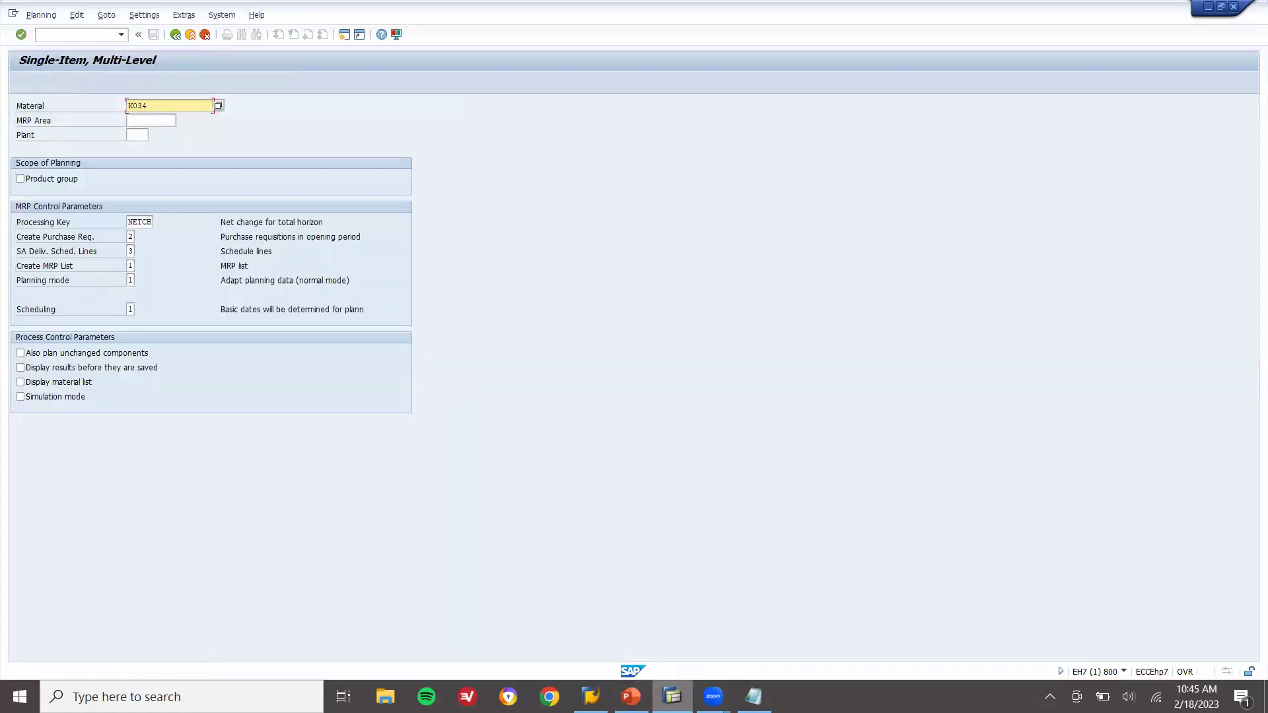
left_click(137, 135)
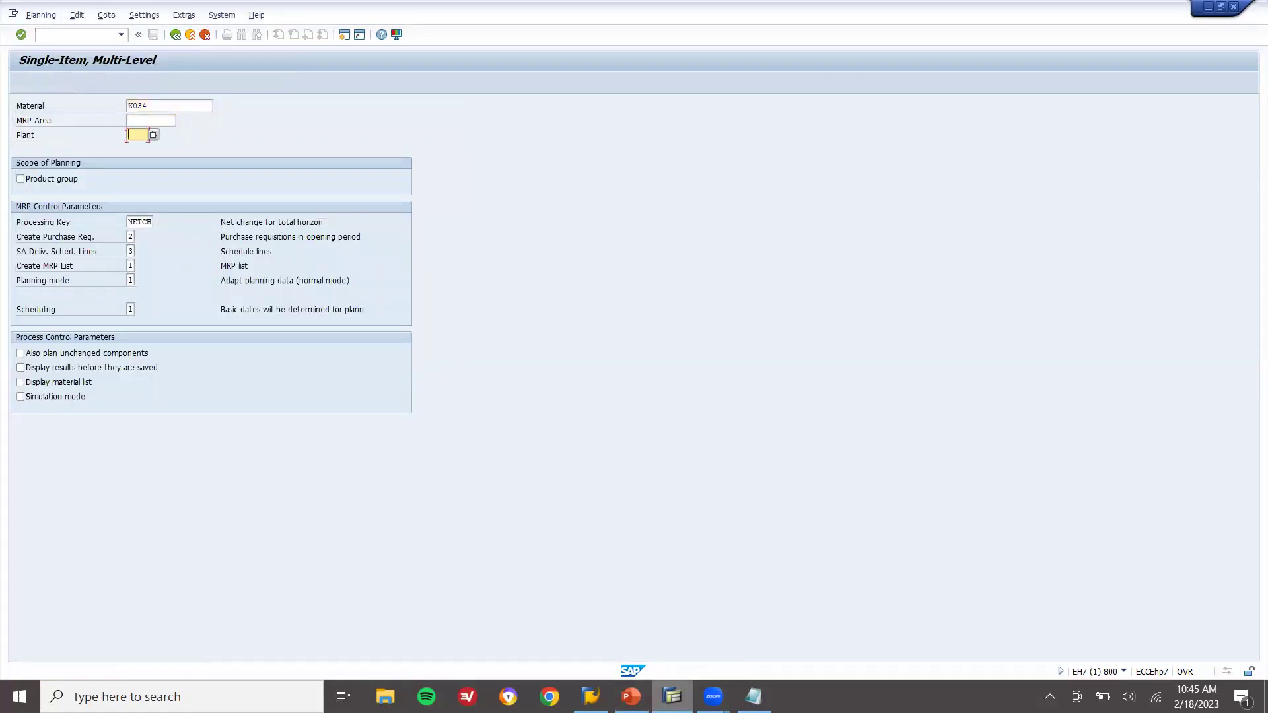
type("HK01")
key("Return")
key("Return")
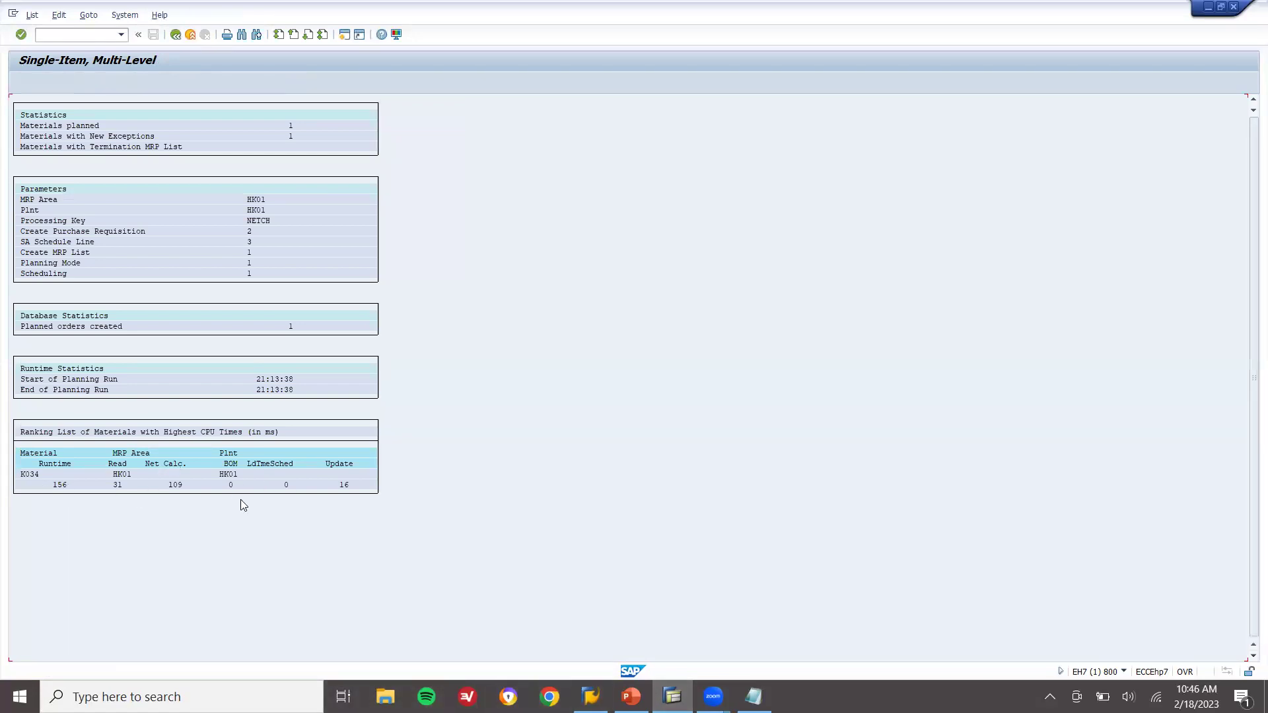
left_click(19, 476)
Display the MD04 stock/requirements list for K034 at HK01 and open planned order 39836.
left_click(191, 35)
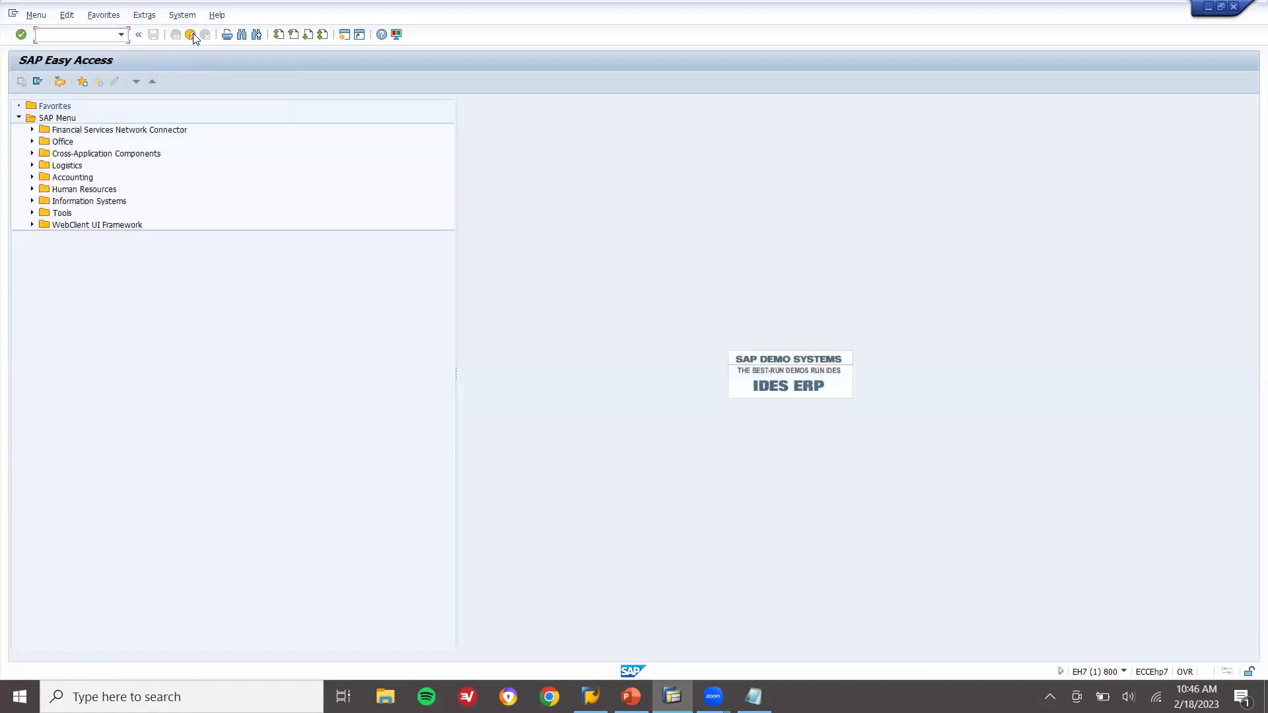
type("MD04")
key("Return")
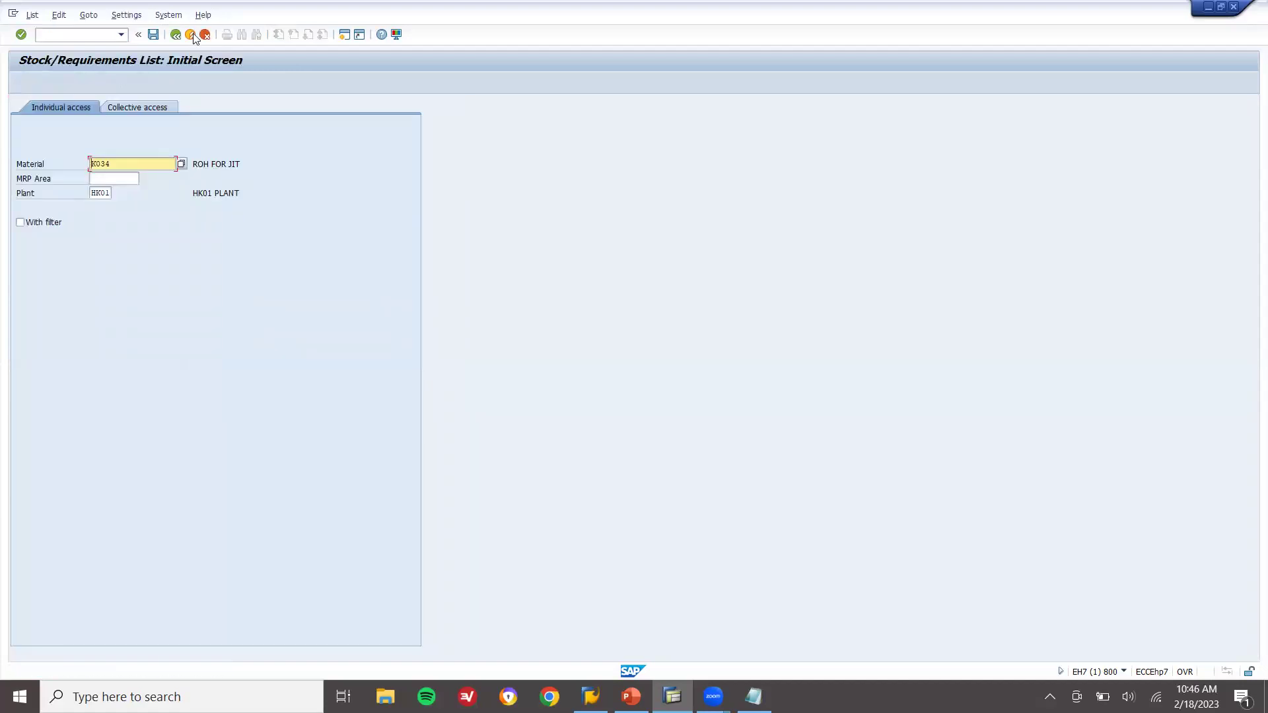
key("Return")
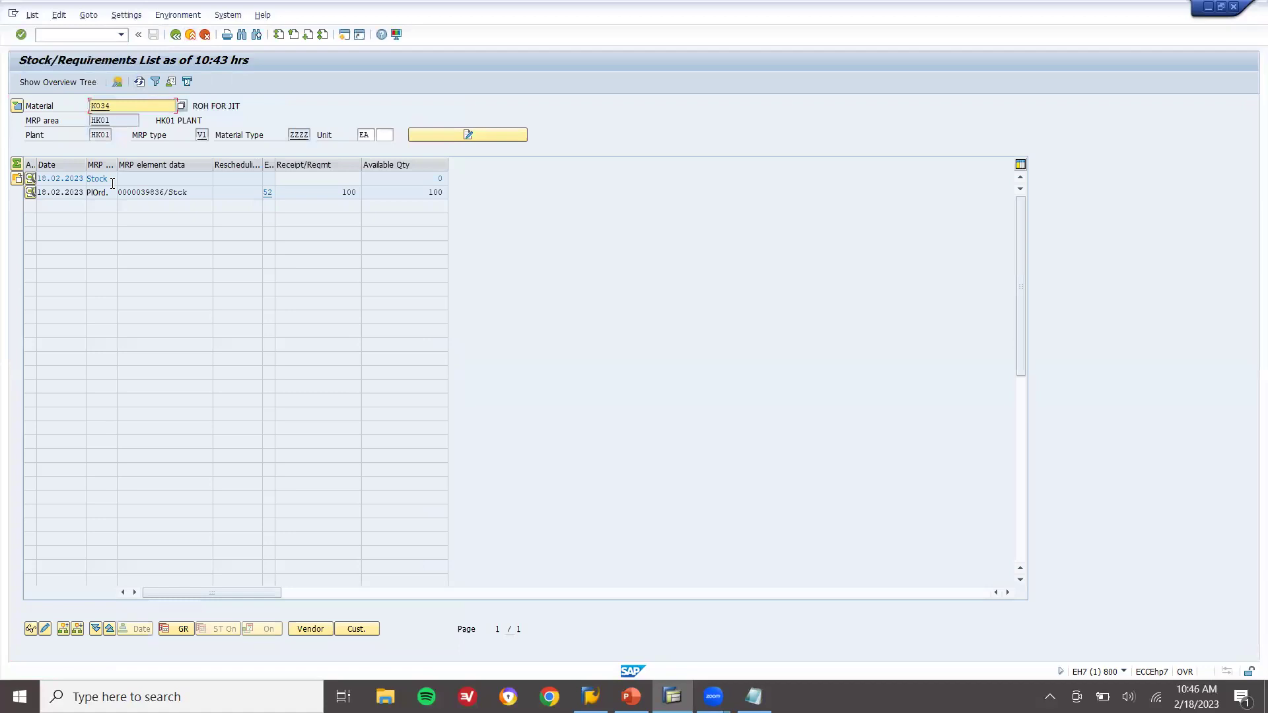
left_click(103, 191)
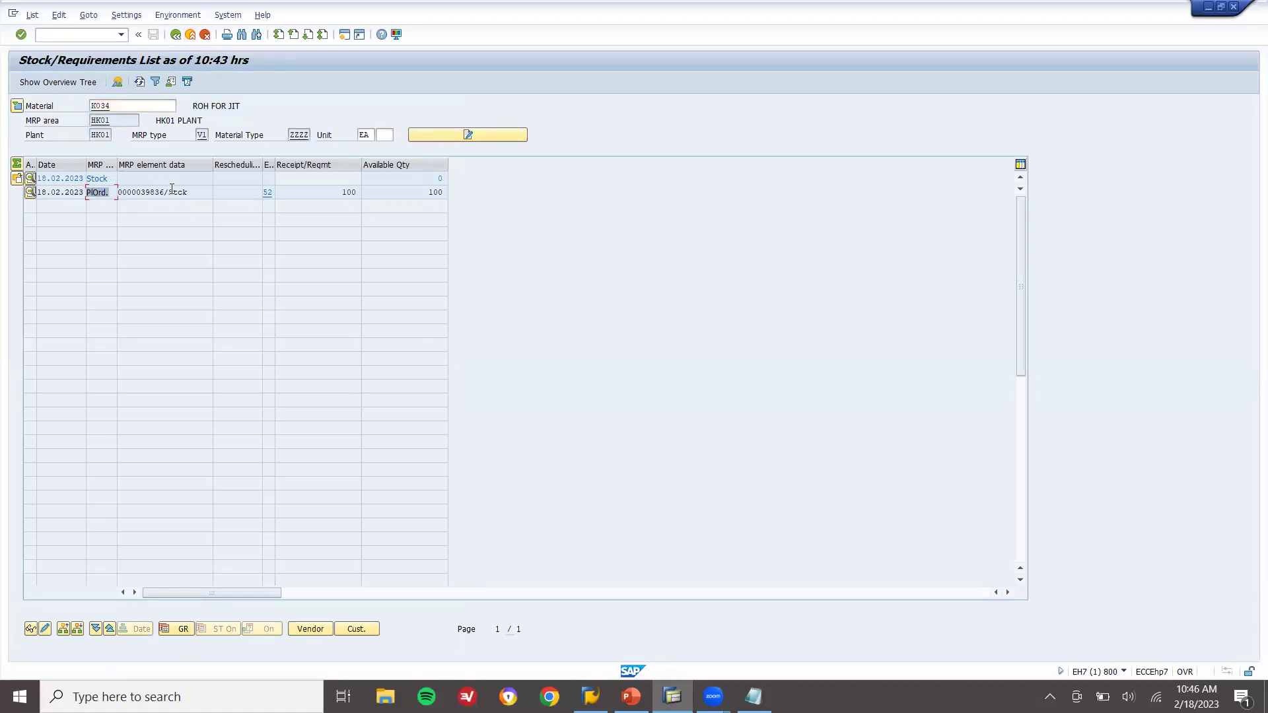
left_click_drag(164, 192, 139, 191)
double_click(199, 192)
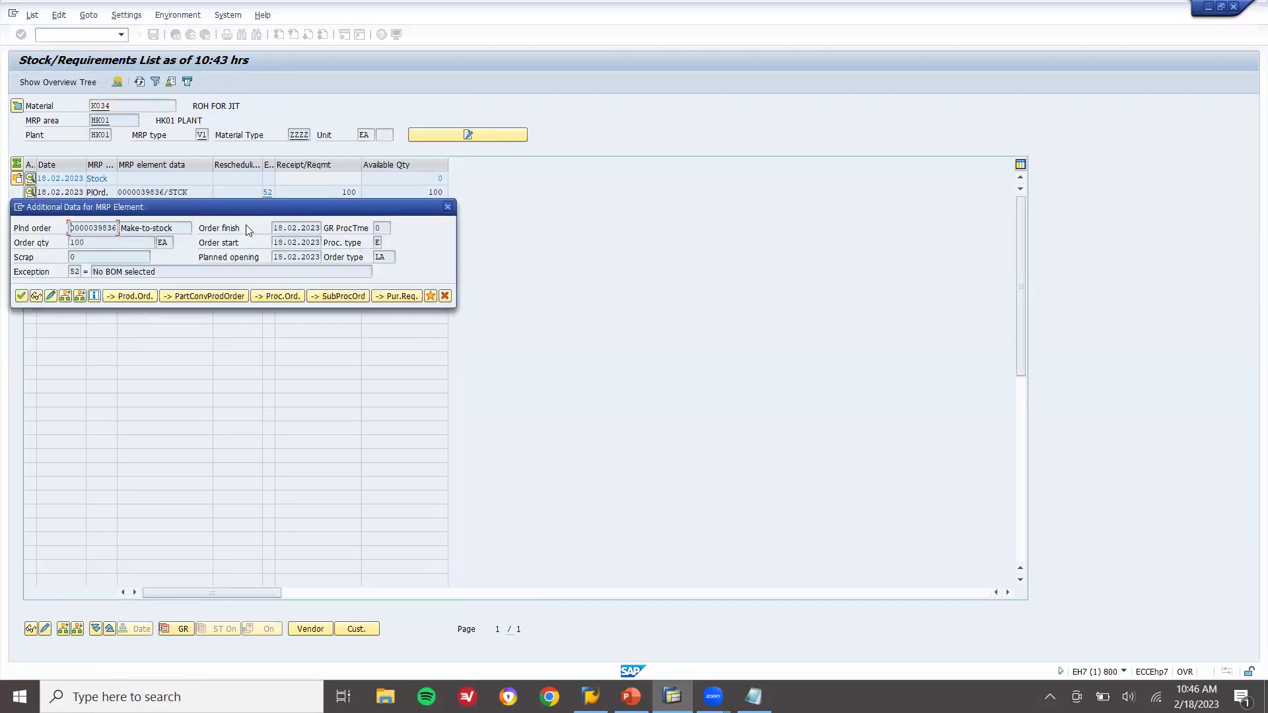
Convert planned order 39836 to purchase requisition 10018186, save, and refresh the list.
left_click(396, 296)
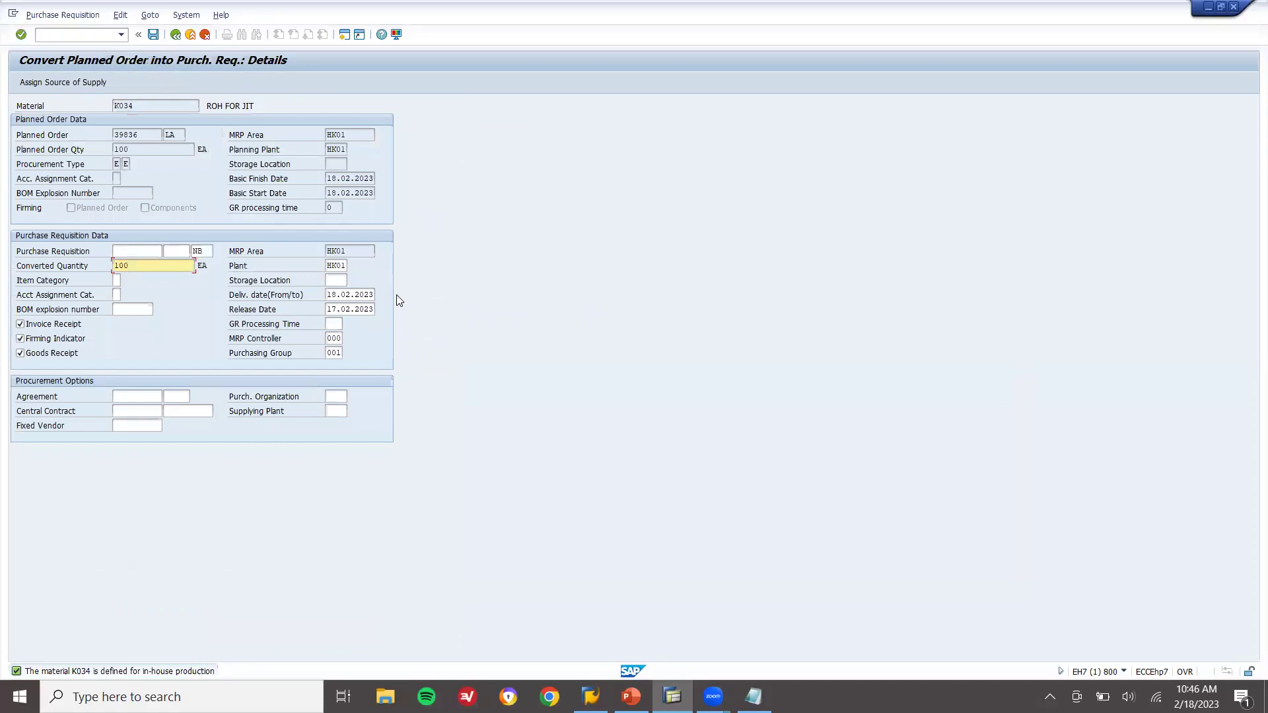
left_click(156, 39)
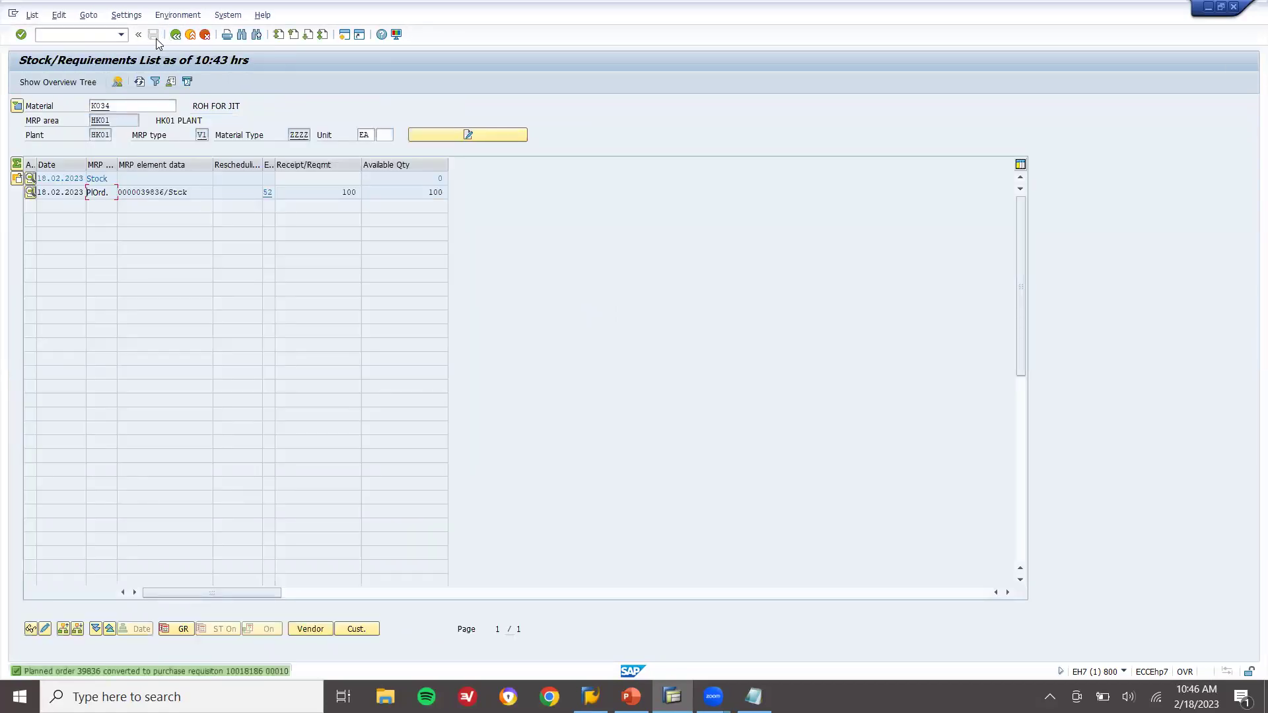
left_click(139, 81)
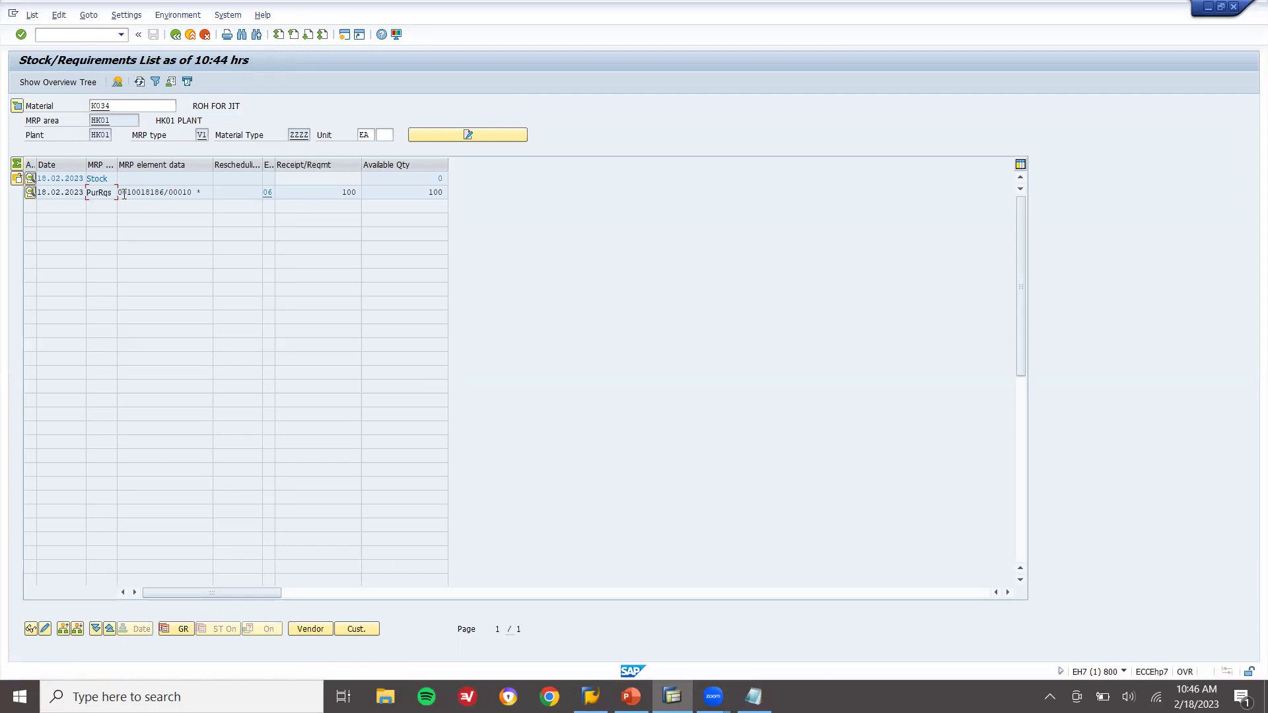
left_click_drag(124, 194, 158, 192)
Add the line 'PR 10018186' under K034 in the Notepad notes, dropping the pasted leading zero.
left_click(164, 192)
key("super+r")
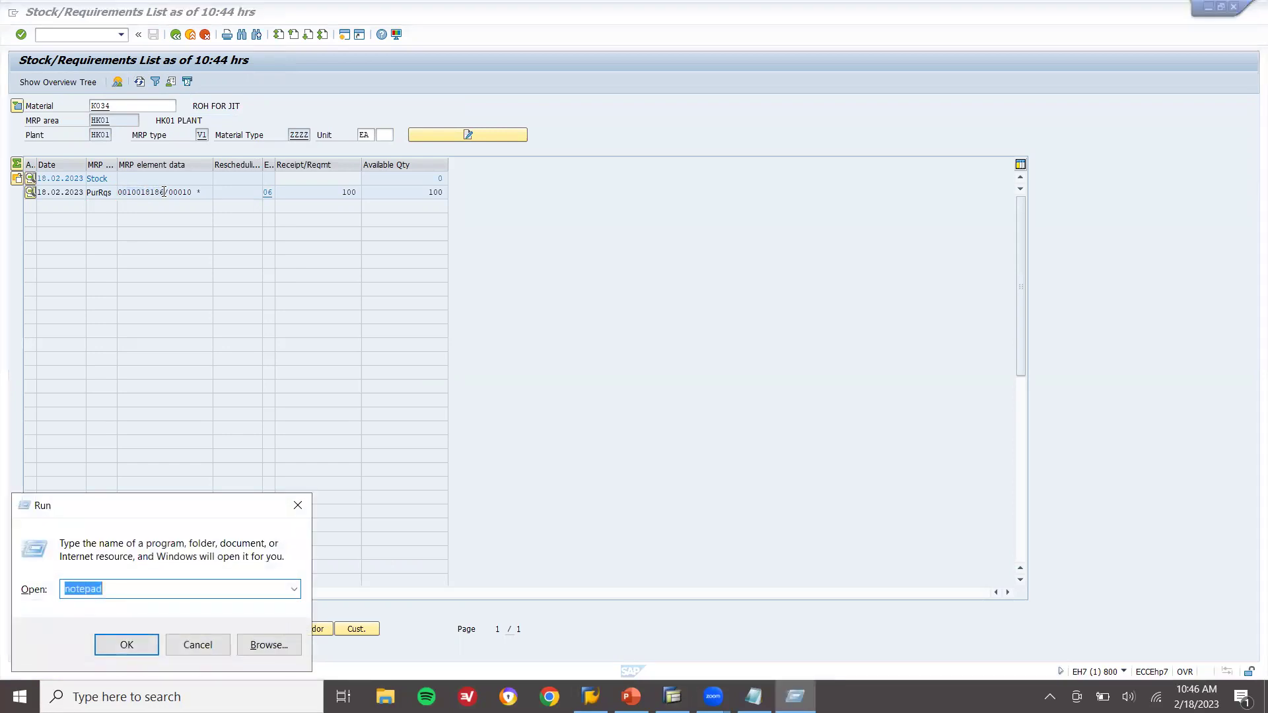
left_click(218, 648)
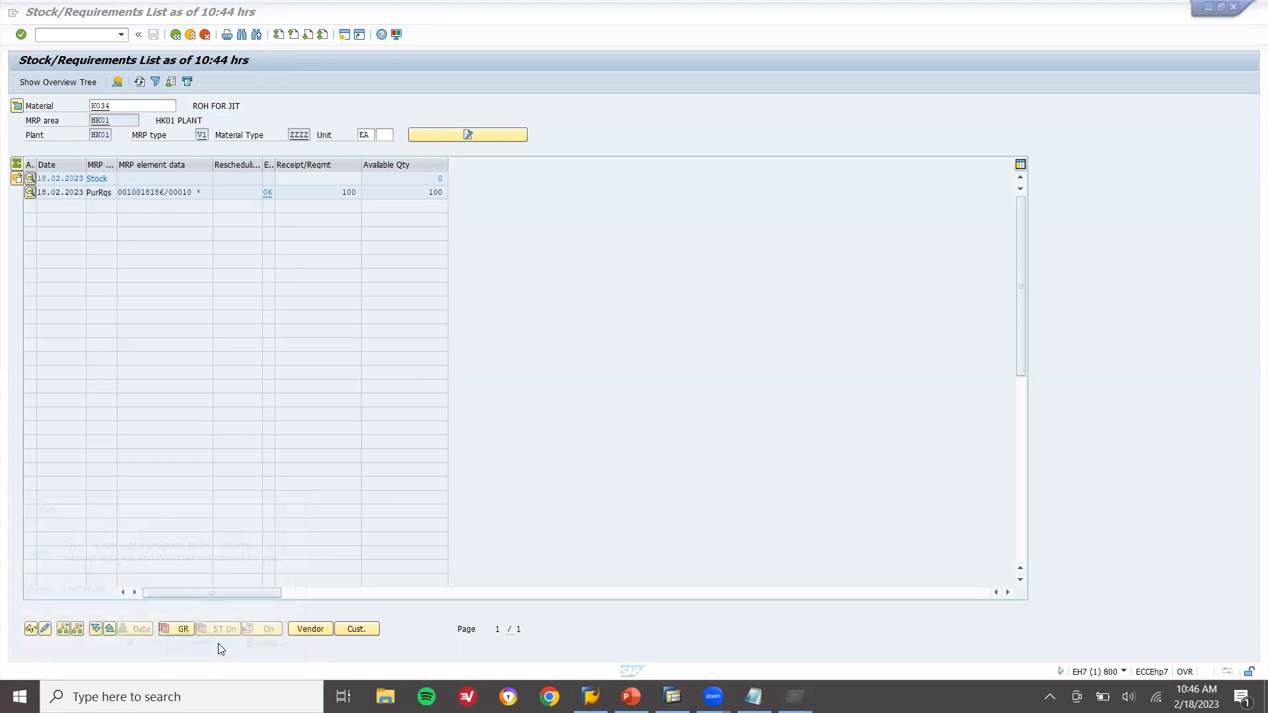
mouse_move(753, 696)
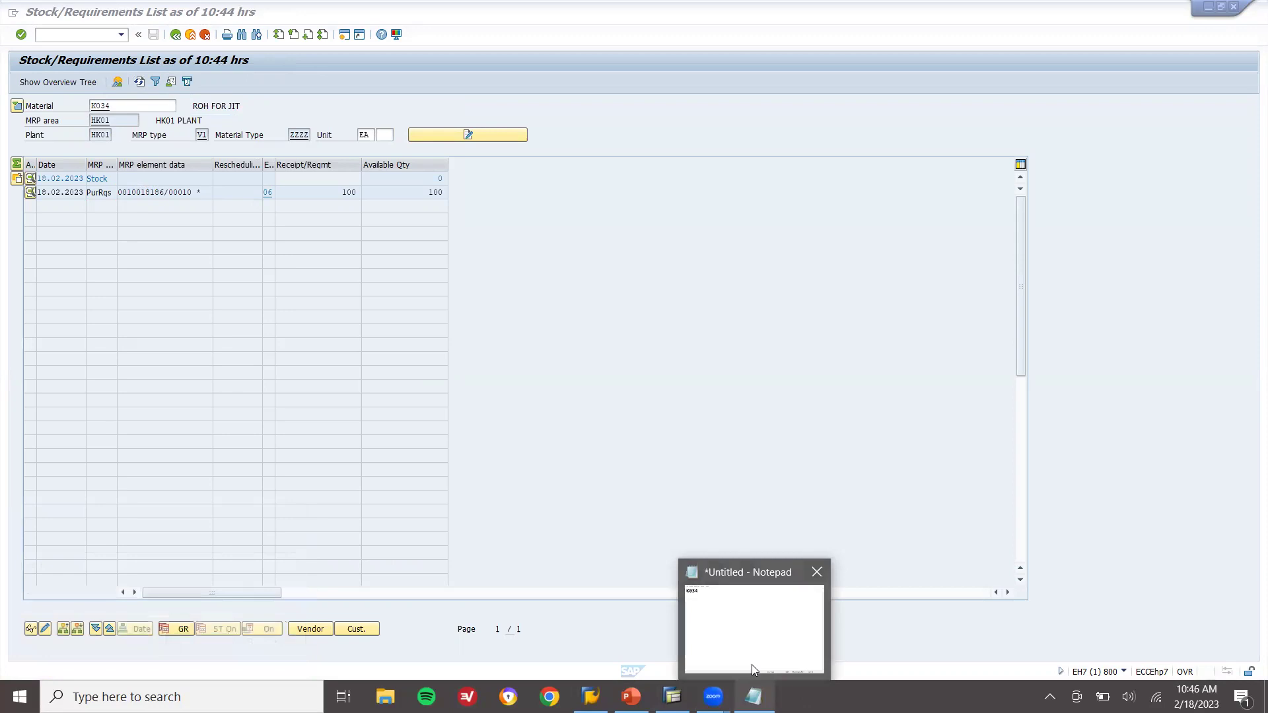
left_click(751, 664)
type("PR")
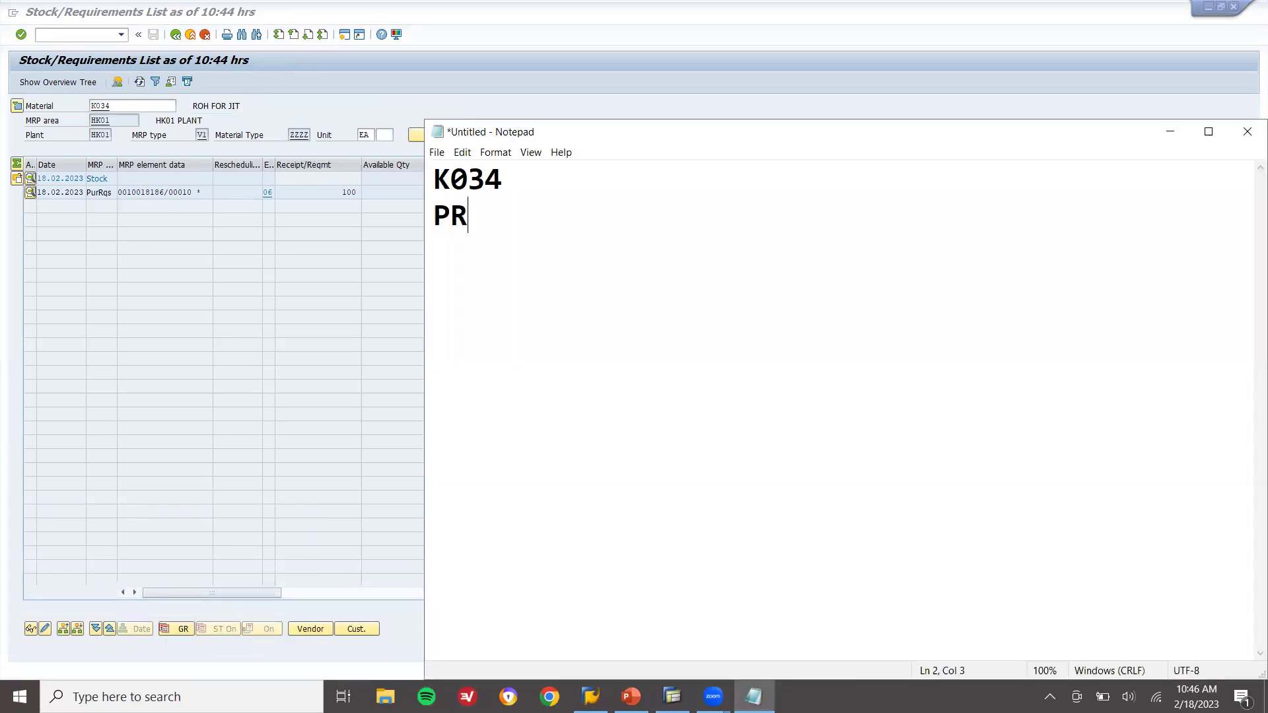
type("010018186")
key("Left")
key("Left")
key("Left")
key("Left")
key("Left")
key("Left")
key("Left")
key("Left")
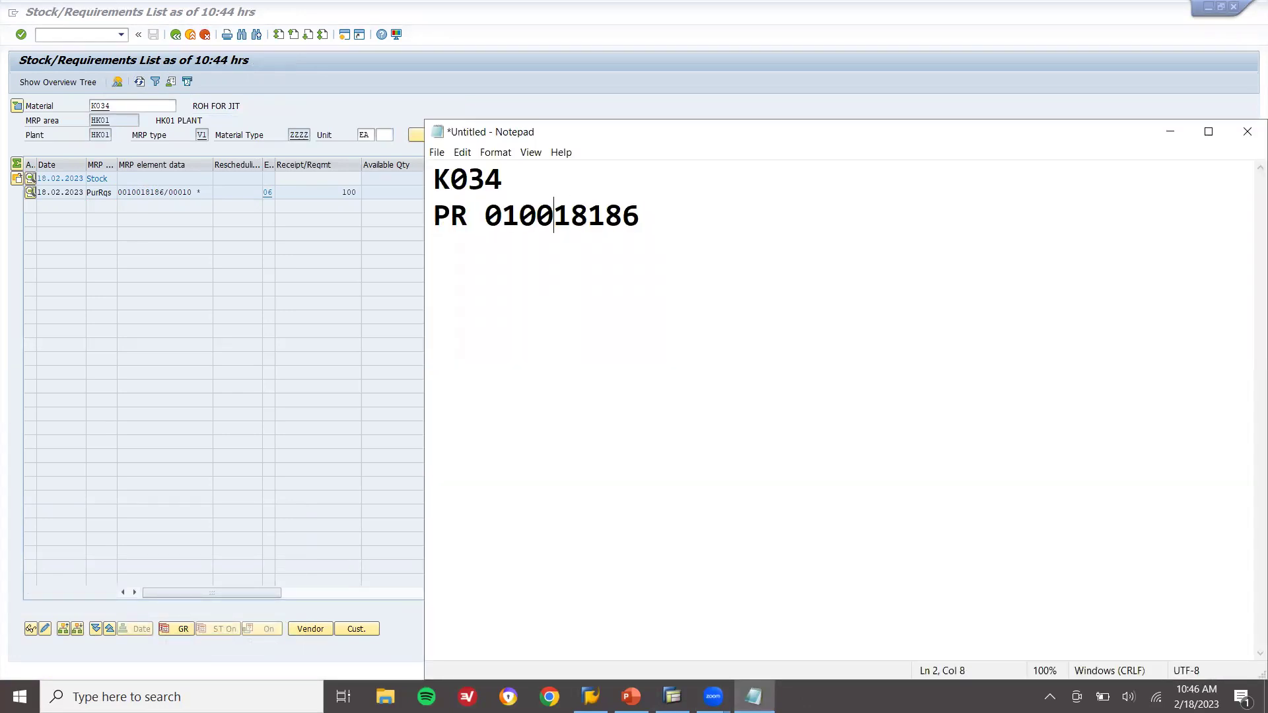
key("BackSpace")
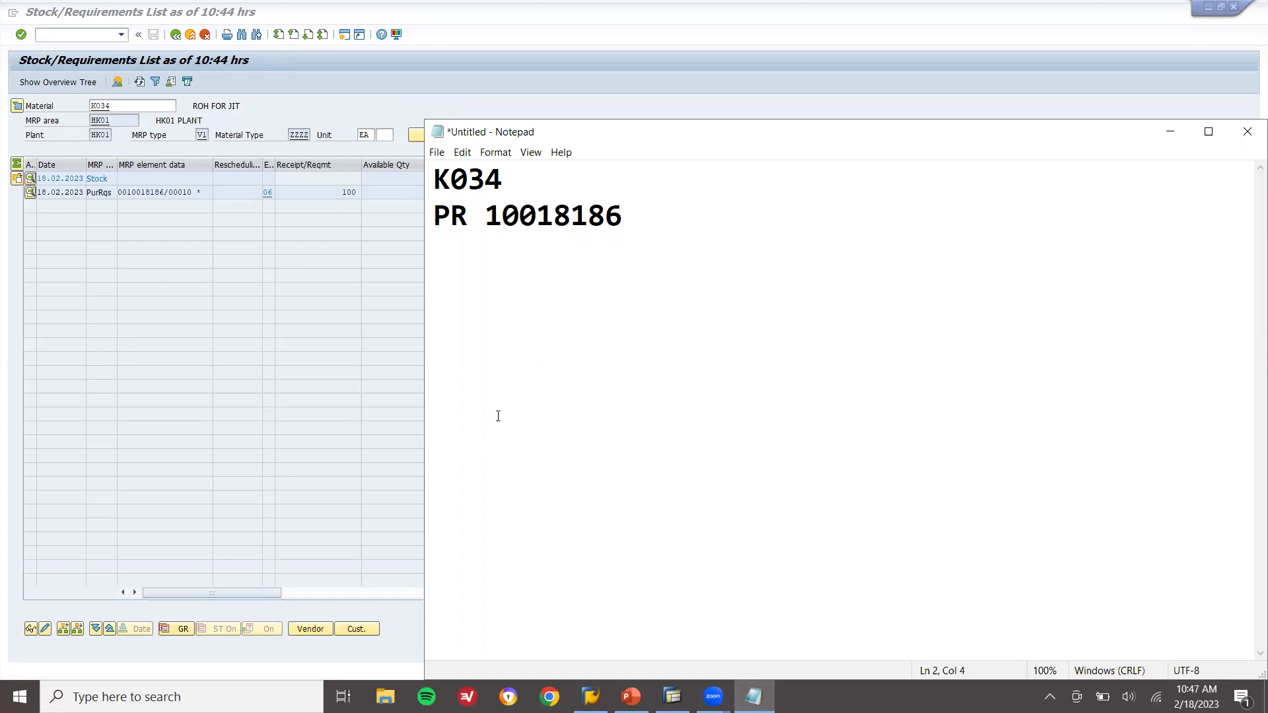
left_click(381, 111)
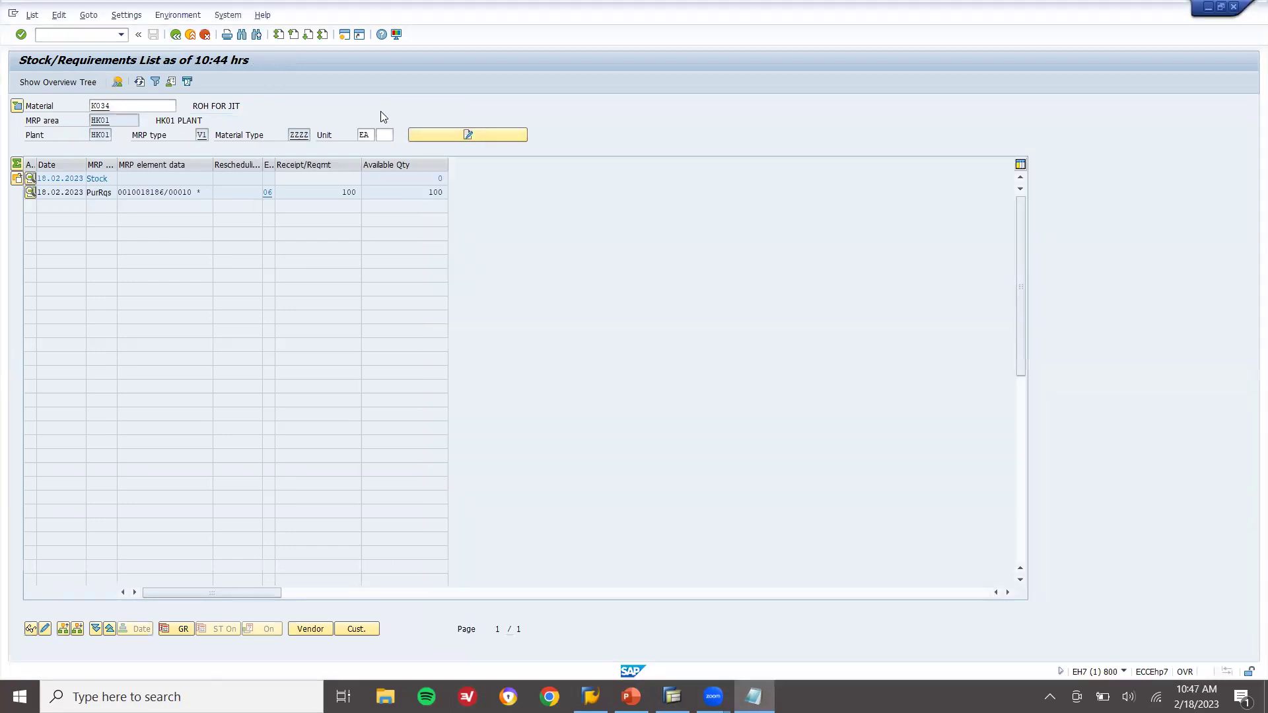
Highlight 'Convert PR to Scheduling Agreement in T.C. ME31L' on the PowerPoint Configurations slide.
left_click(194, 36)
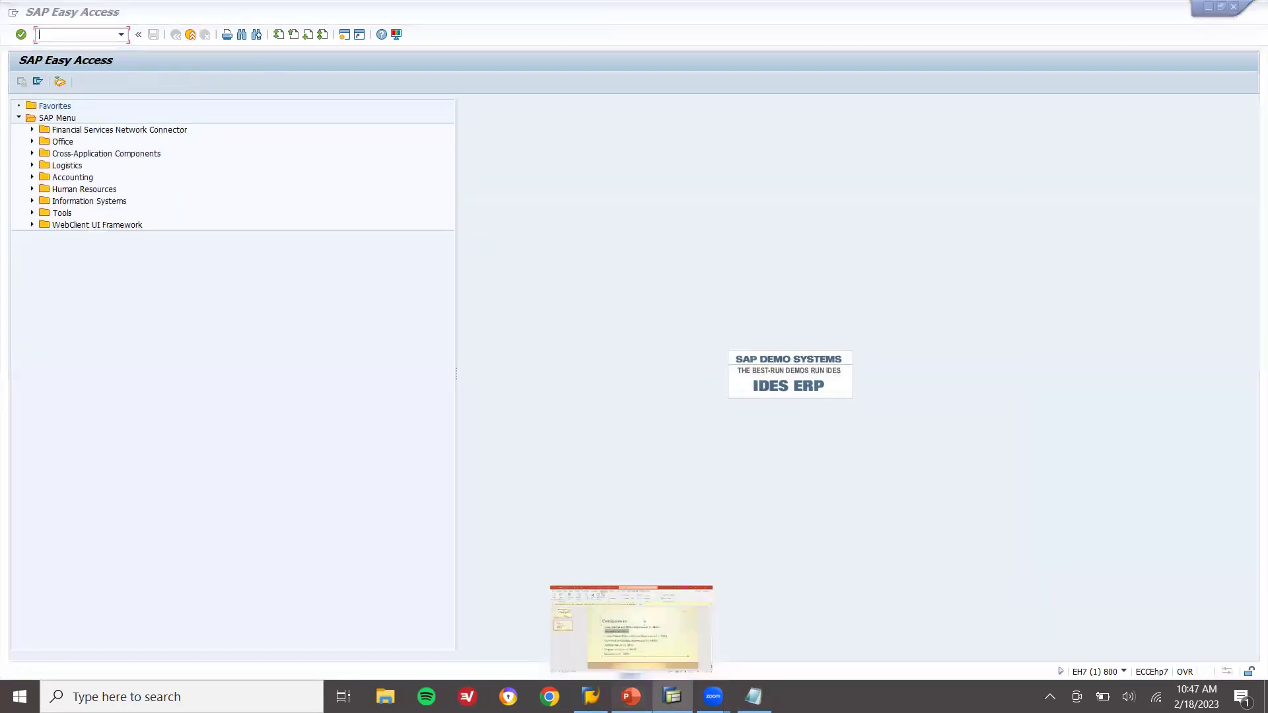
left_click(631, 697)
left_click_drag(435, 406, 426, 360)
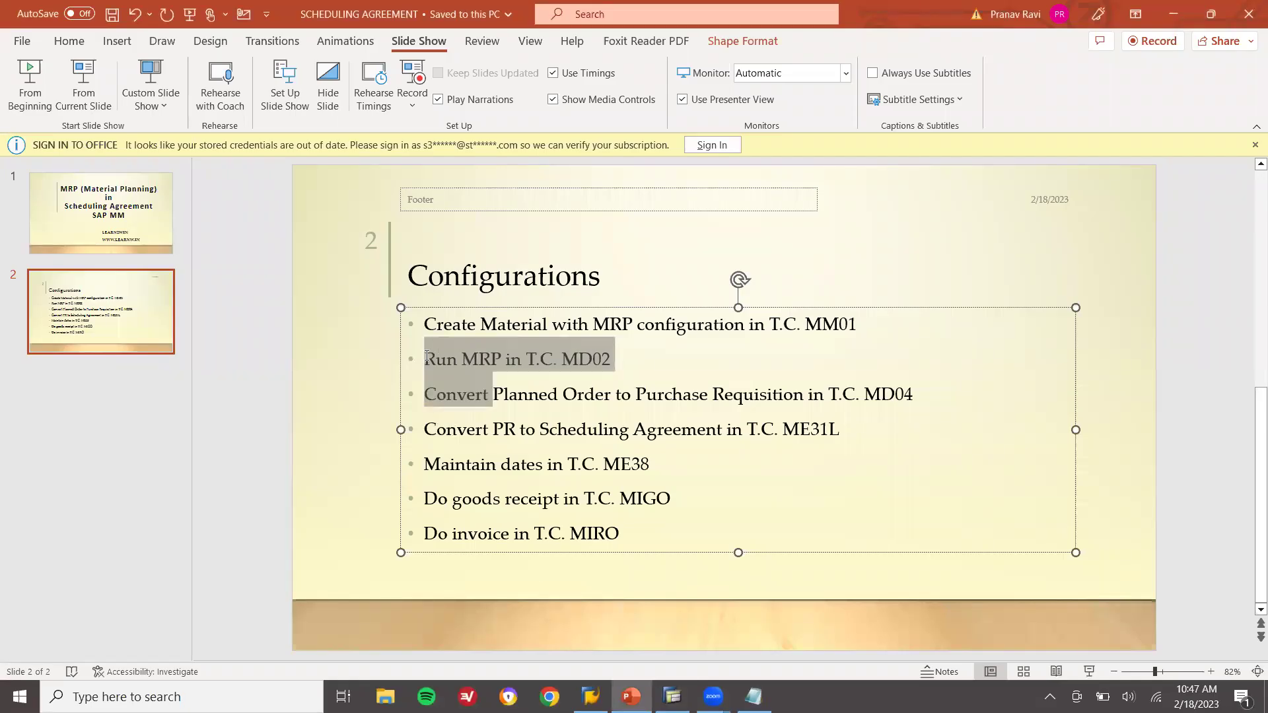
left_click(426, 359)
left_click(428, 394)
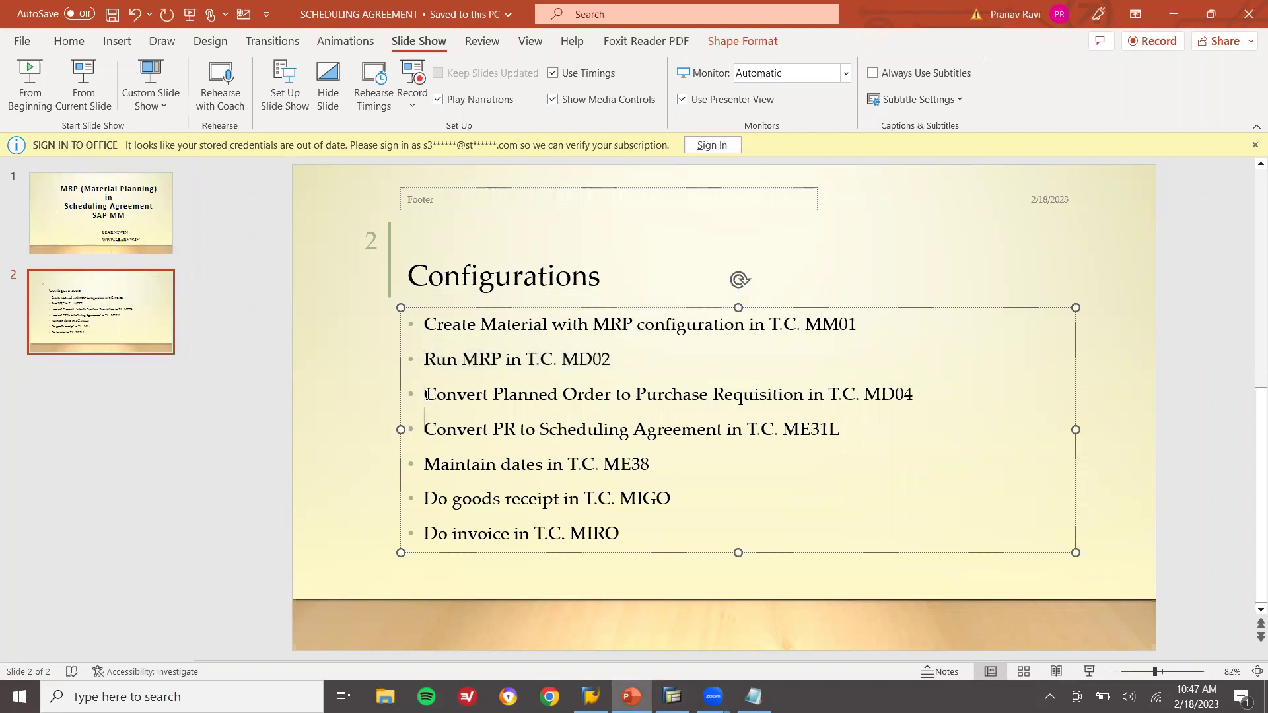
key("Down")
key("shift+End")
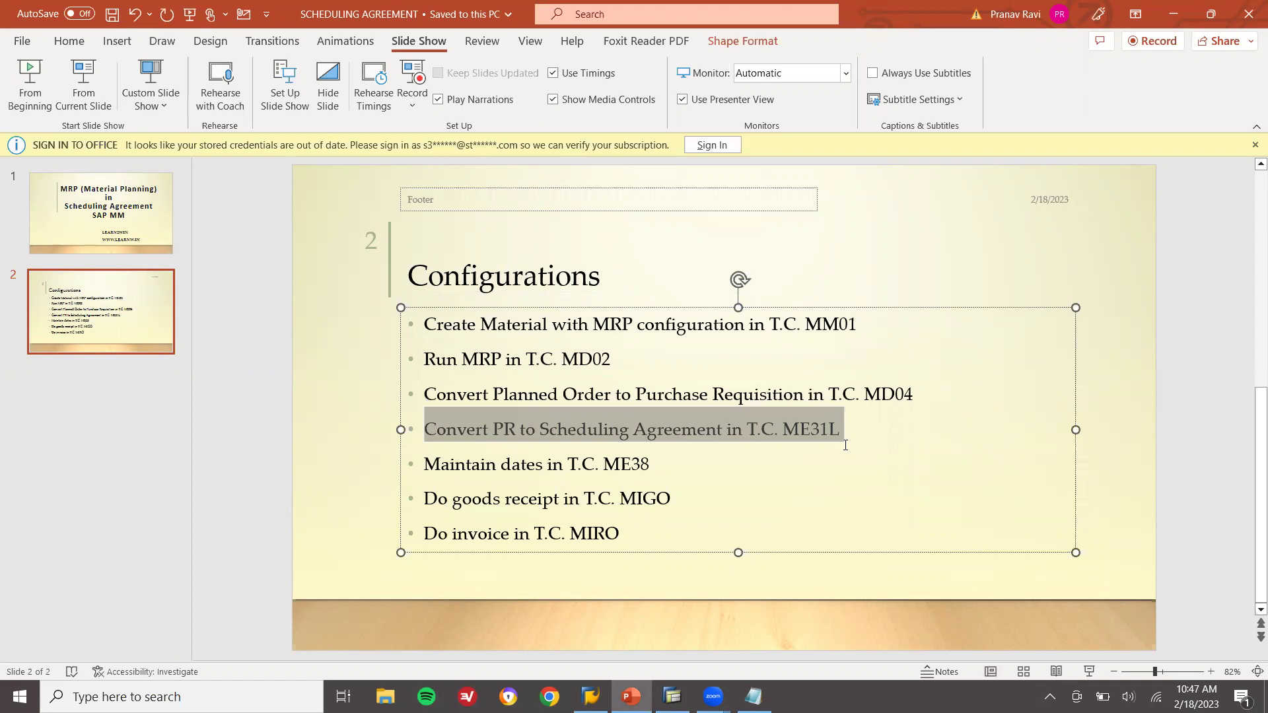
left_click(672, 696)
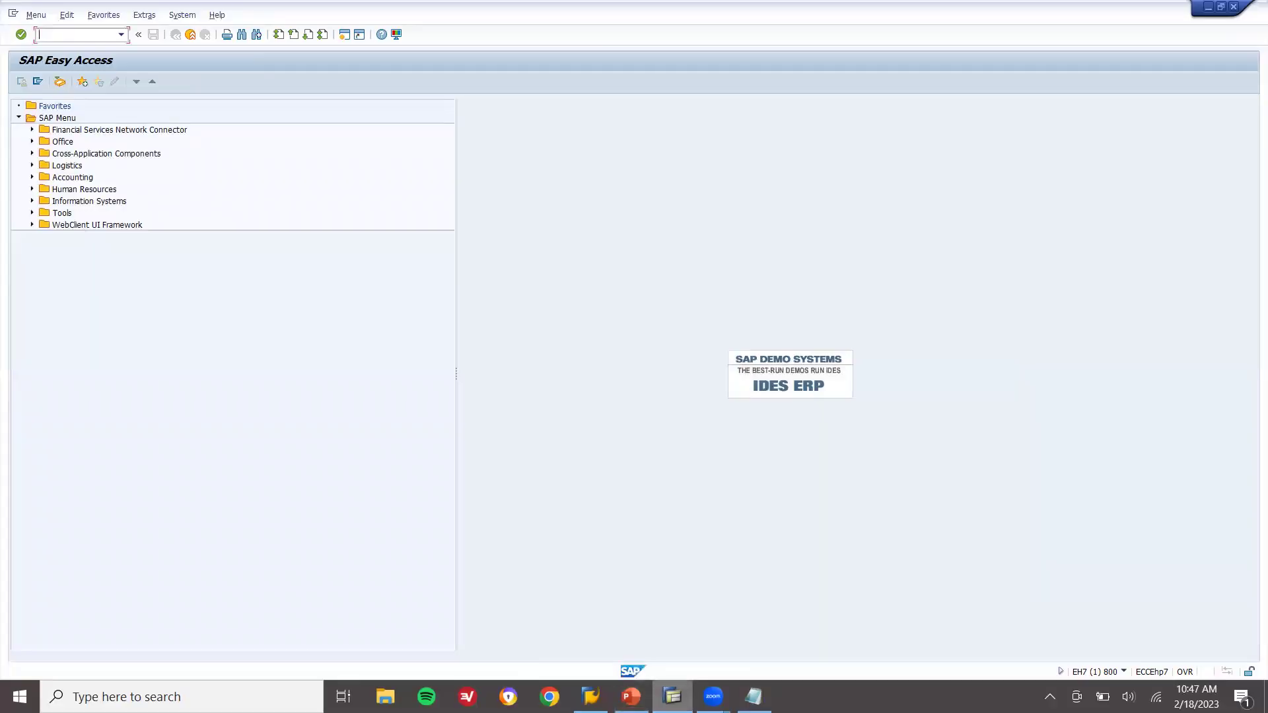
Start ME31L for vendor 300033 with agreement type LP.
type("ME31L")
key("Return")
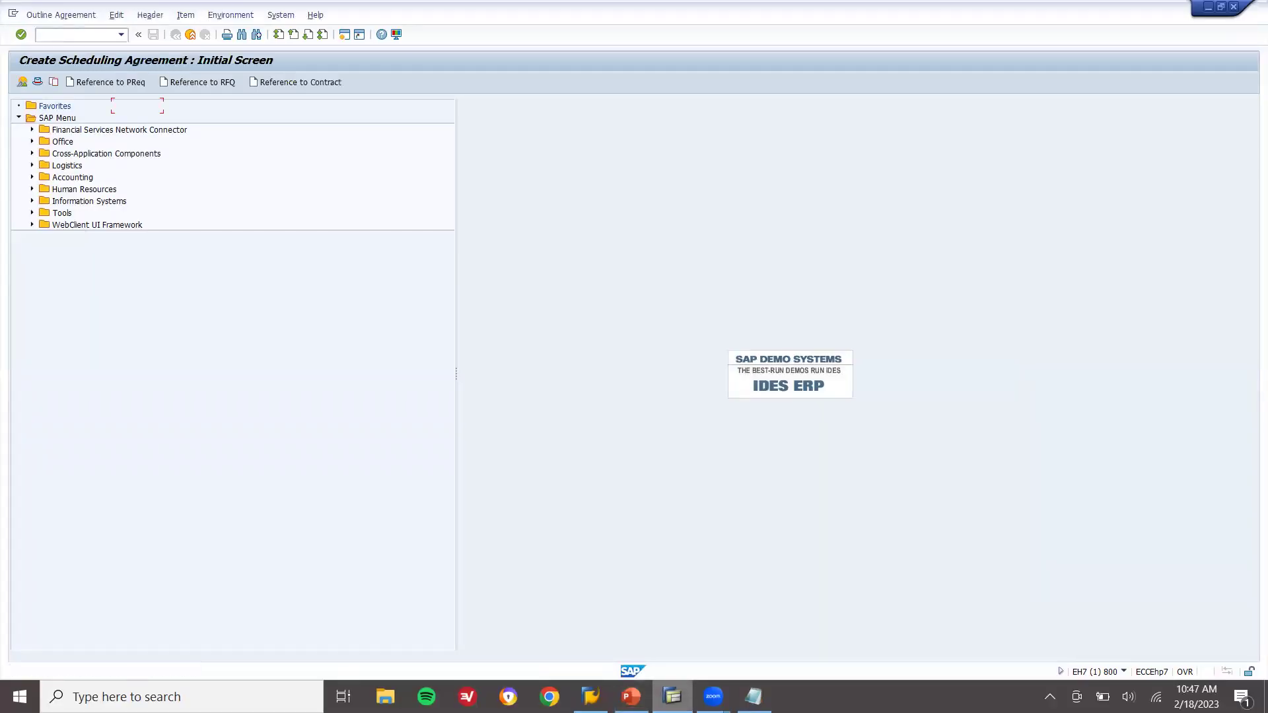
type("300033")
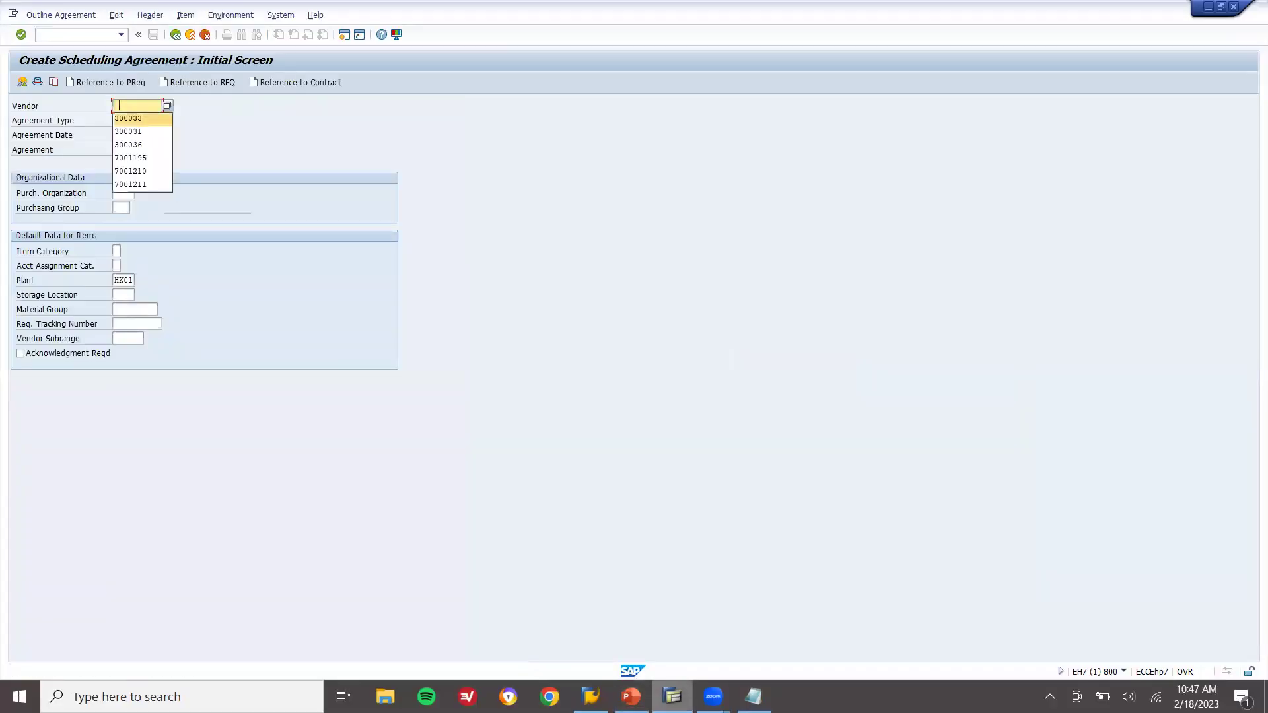
left_click(122, 120)
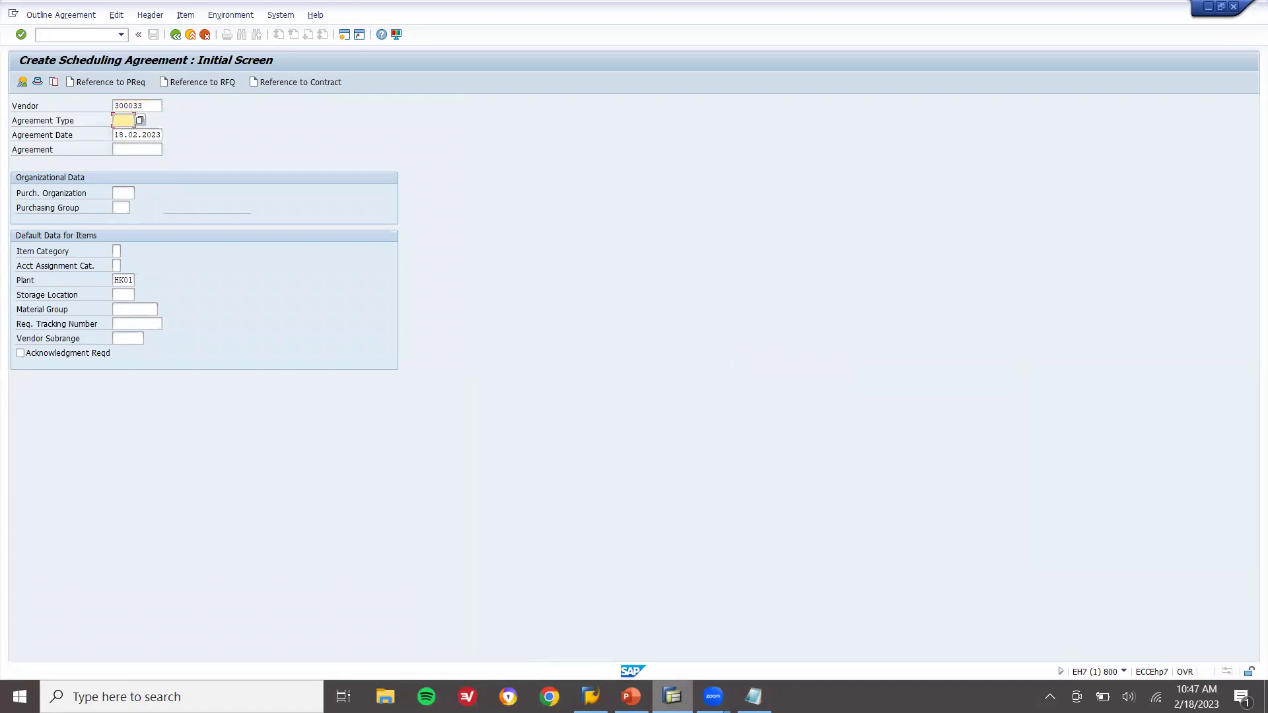
type("LP")
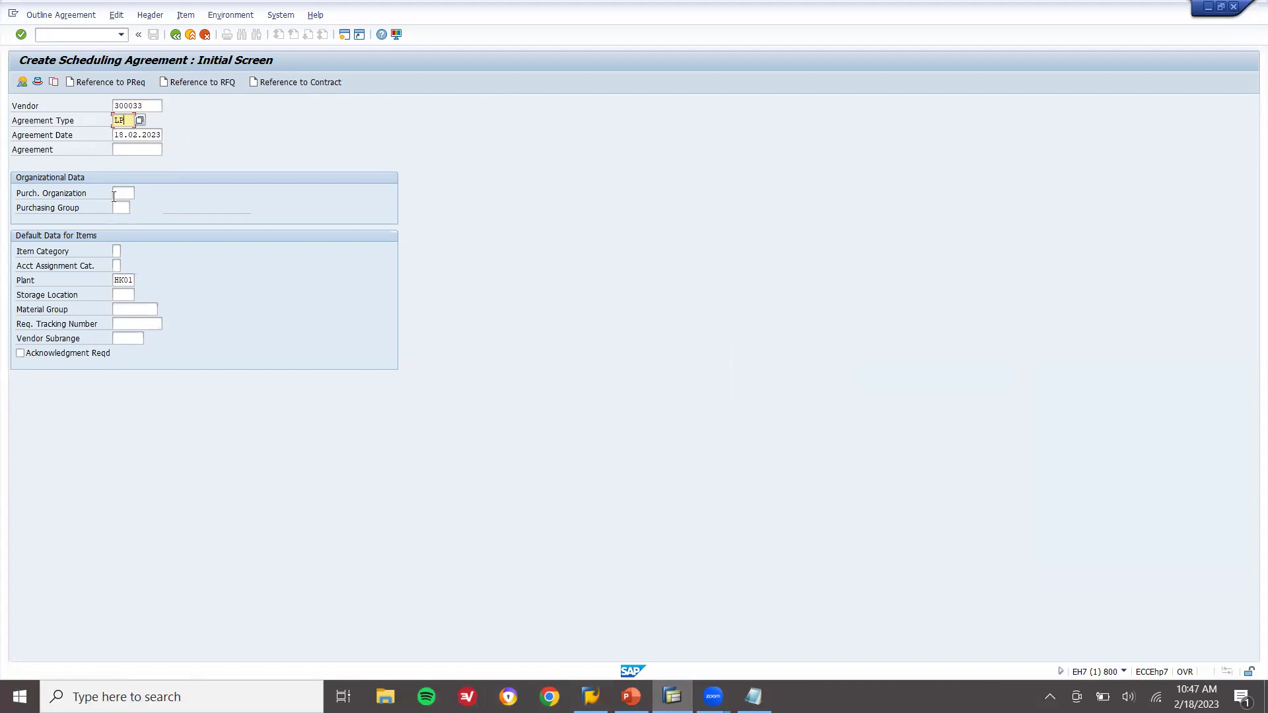
Set purchasing organization HK01 and purchasing group 000 from the value list.
left_click(114, 194)
type("HK01")
left_click(119, 208)
left_click(132, 208)
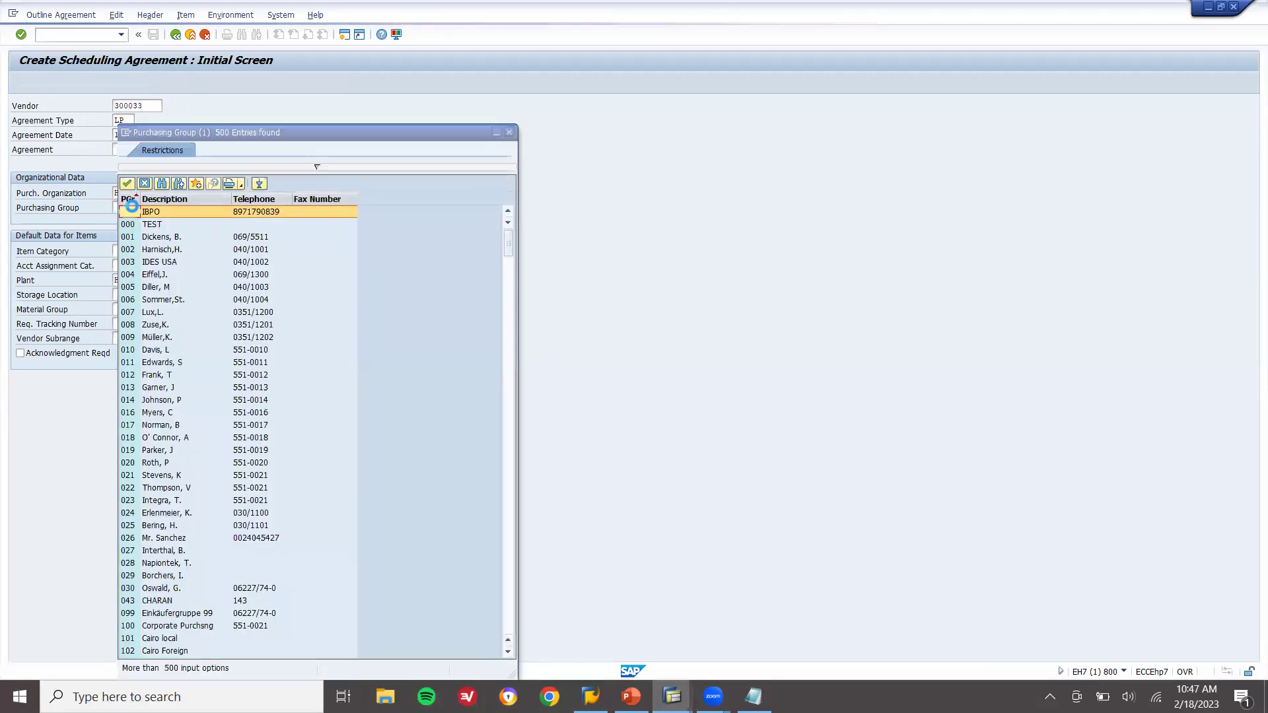
key("Down")
key("Return")
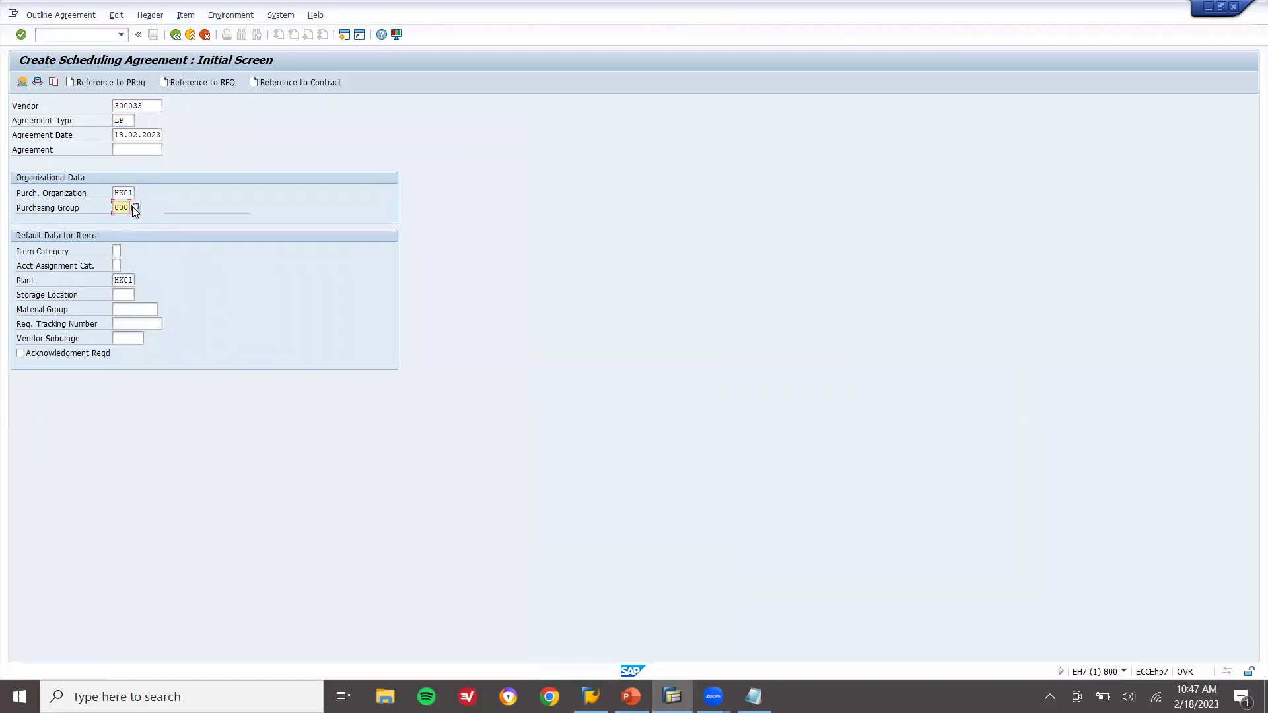
left_click(116, 80)
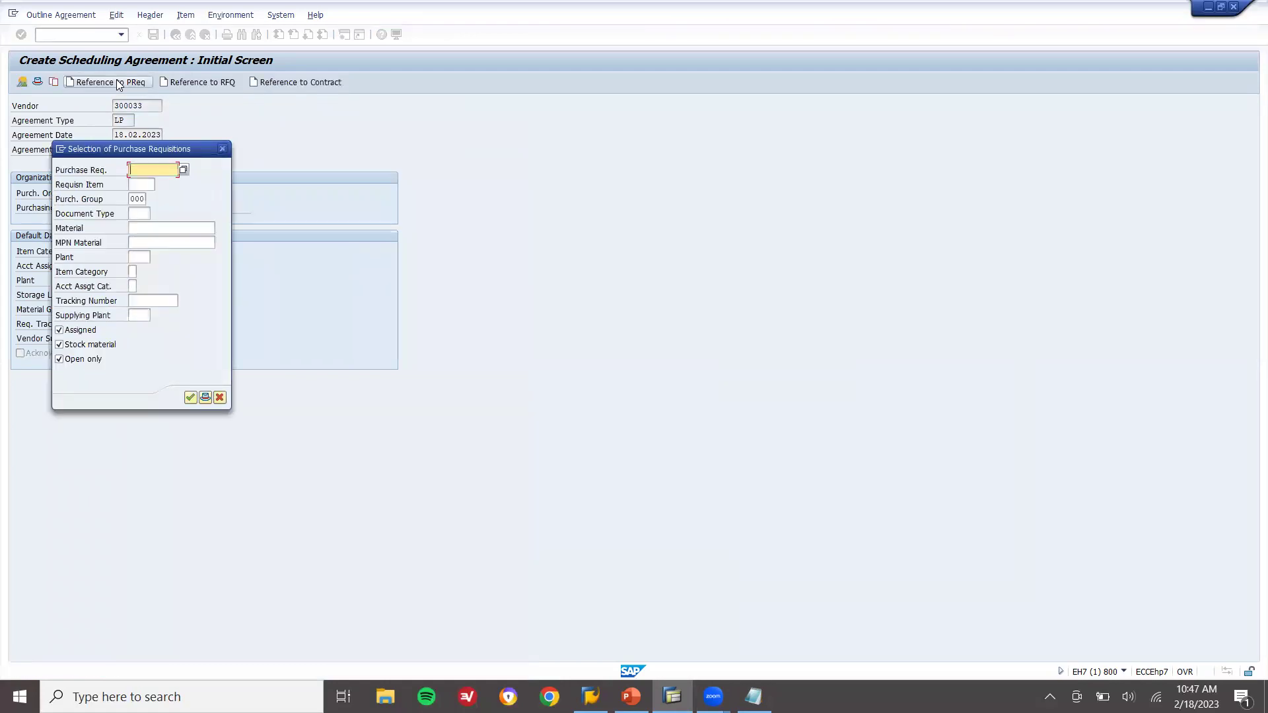
Reference requisition 10018186, with validity end 04.03.2023 and storage location HK01 on its line.
type("010018186")
key("BackSpace")
left_click(191, 397)
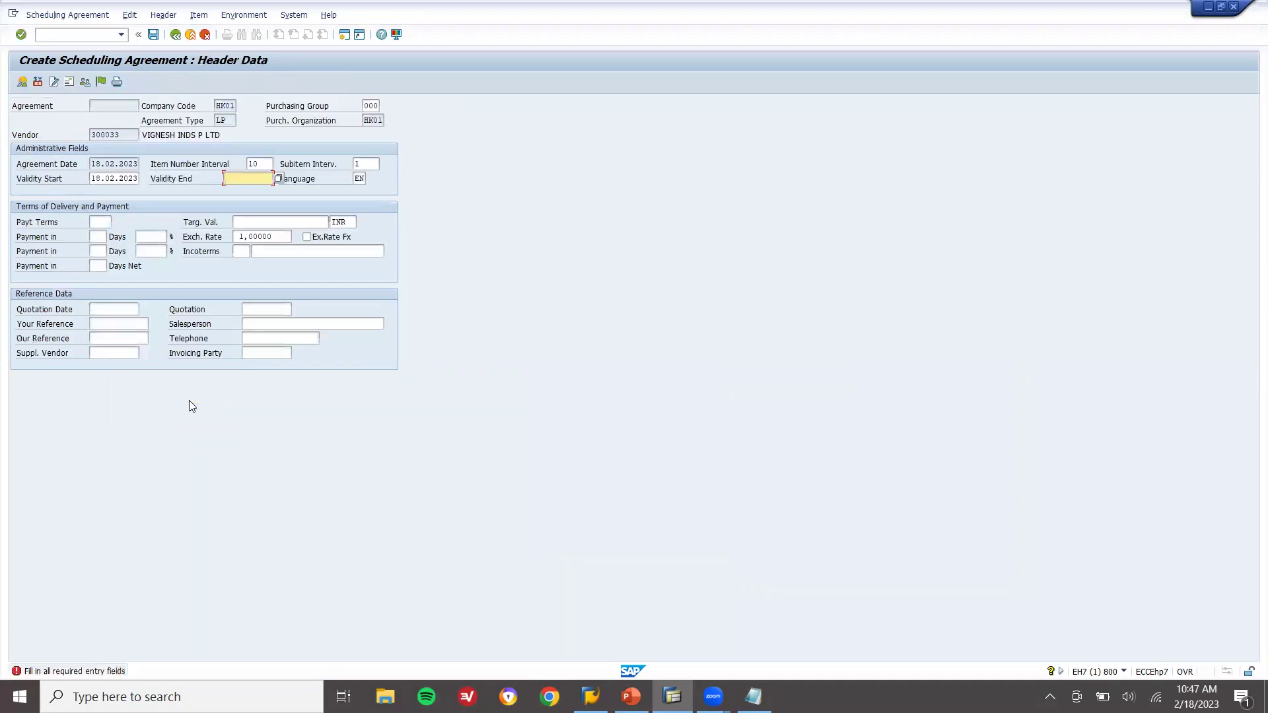
key("Down")
key("Down")
key("Return")
key("Return")
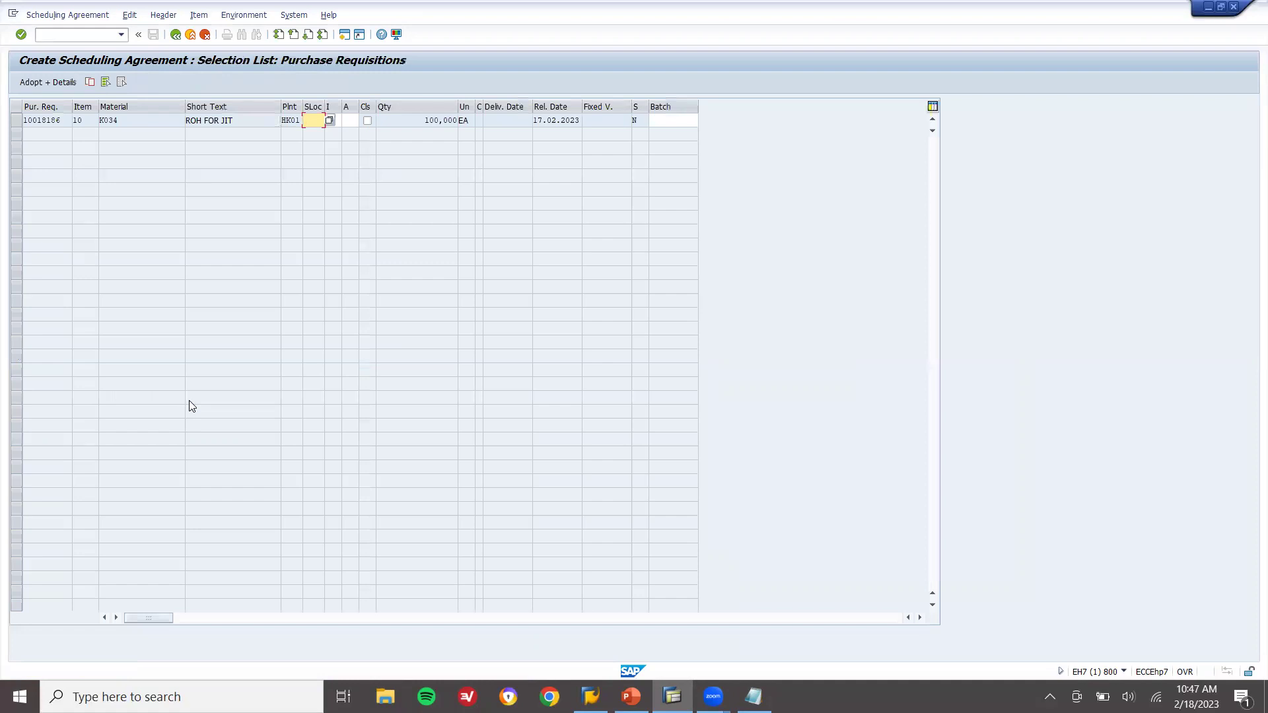
key("Down")
key("Down")
key("Return")
left_click(16, 121)
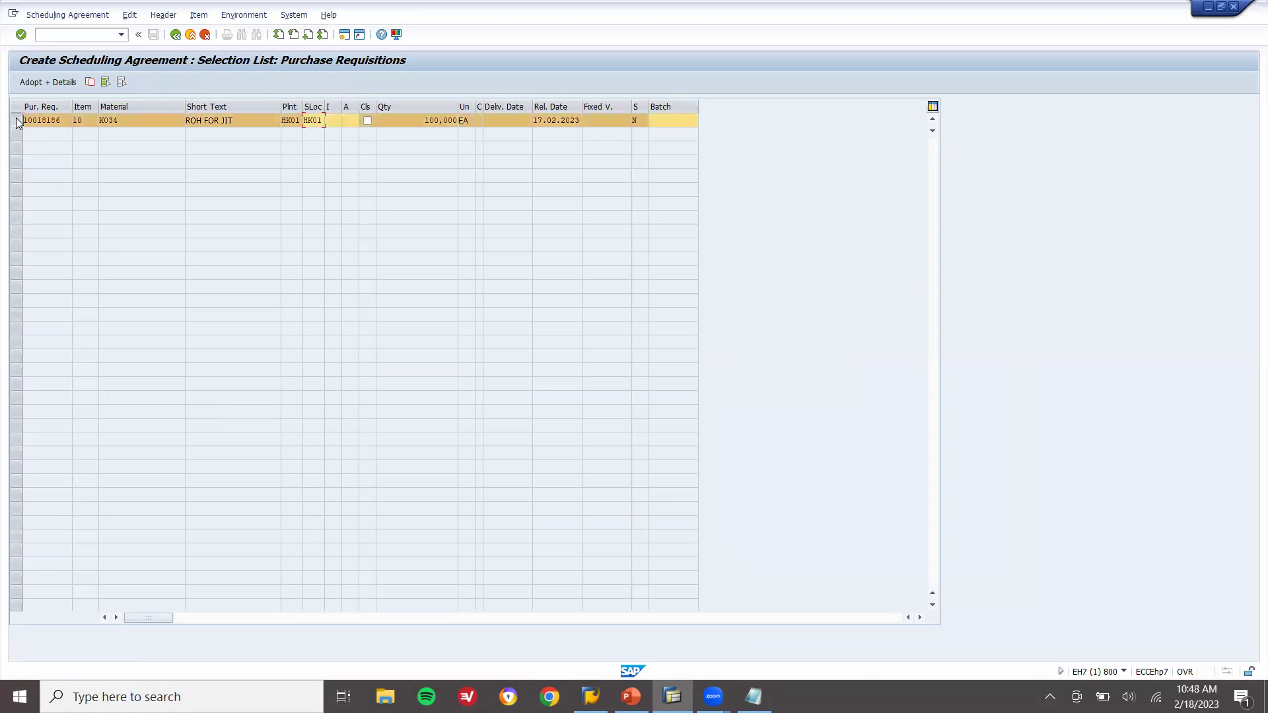
Adopt the requisition line and enter a net order price of 1100.
left_click(56, 82)
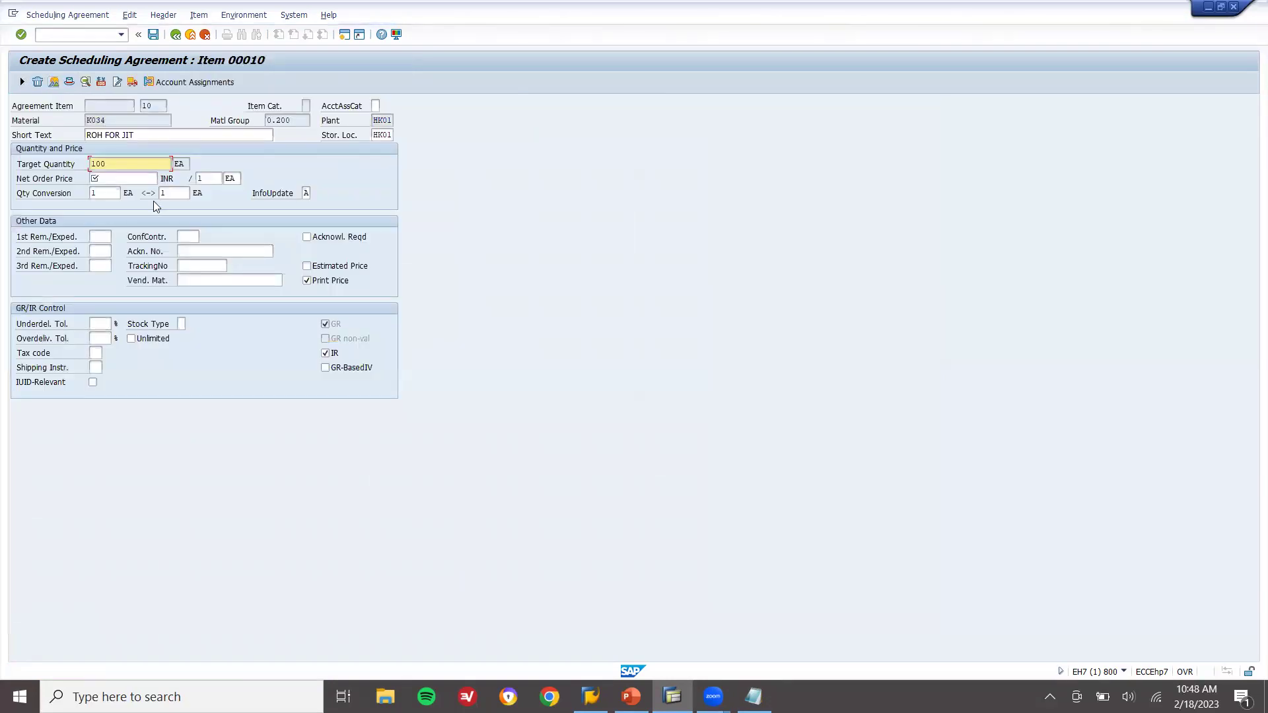
left_click(143, 179)
type("1100")
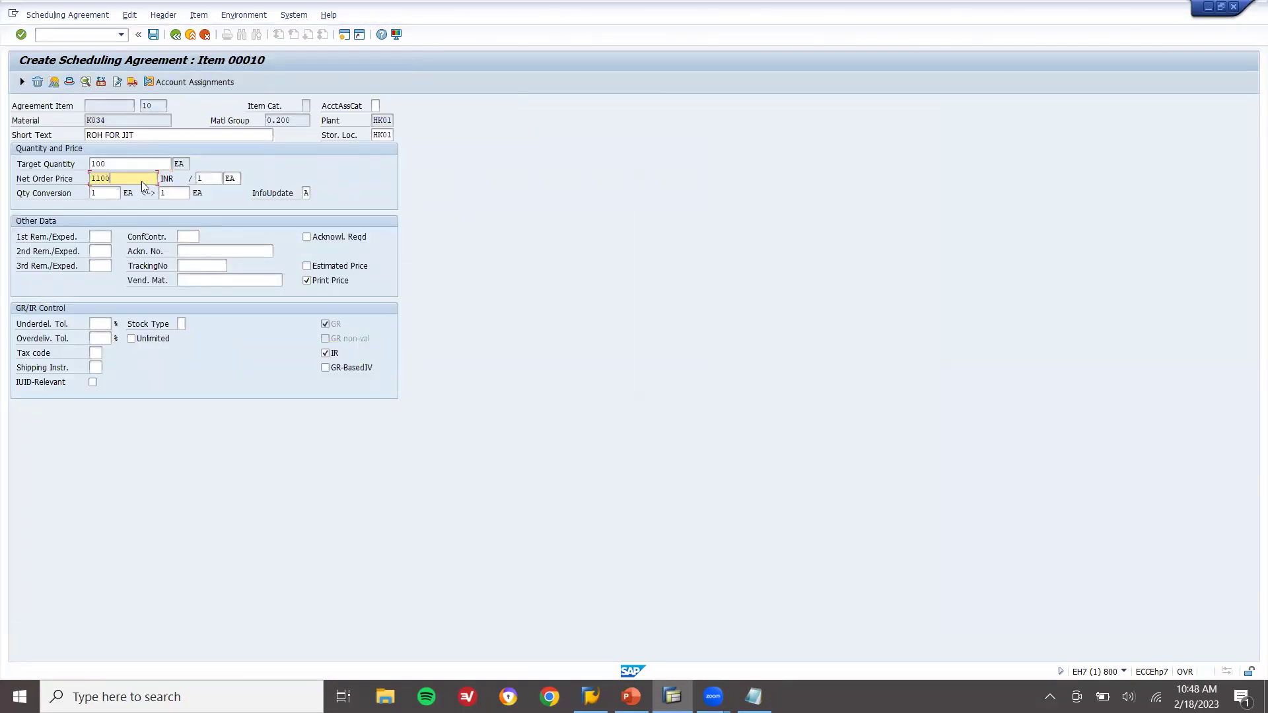
key("Return")
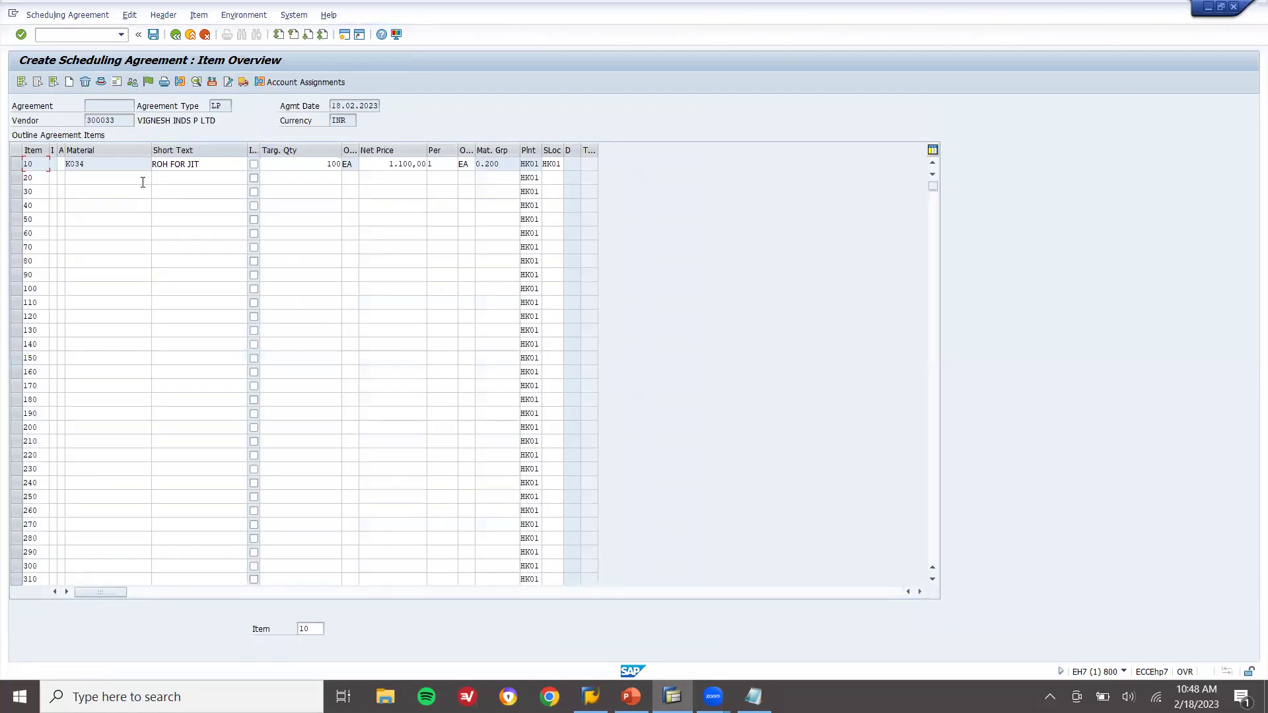
left_click(154, 36)
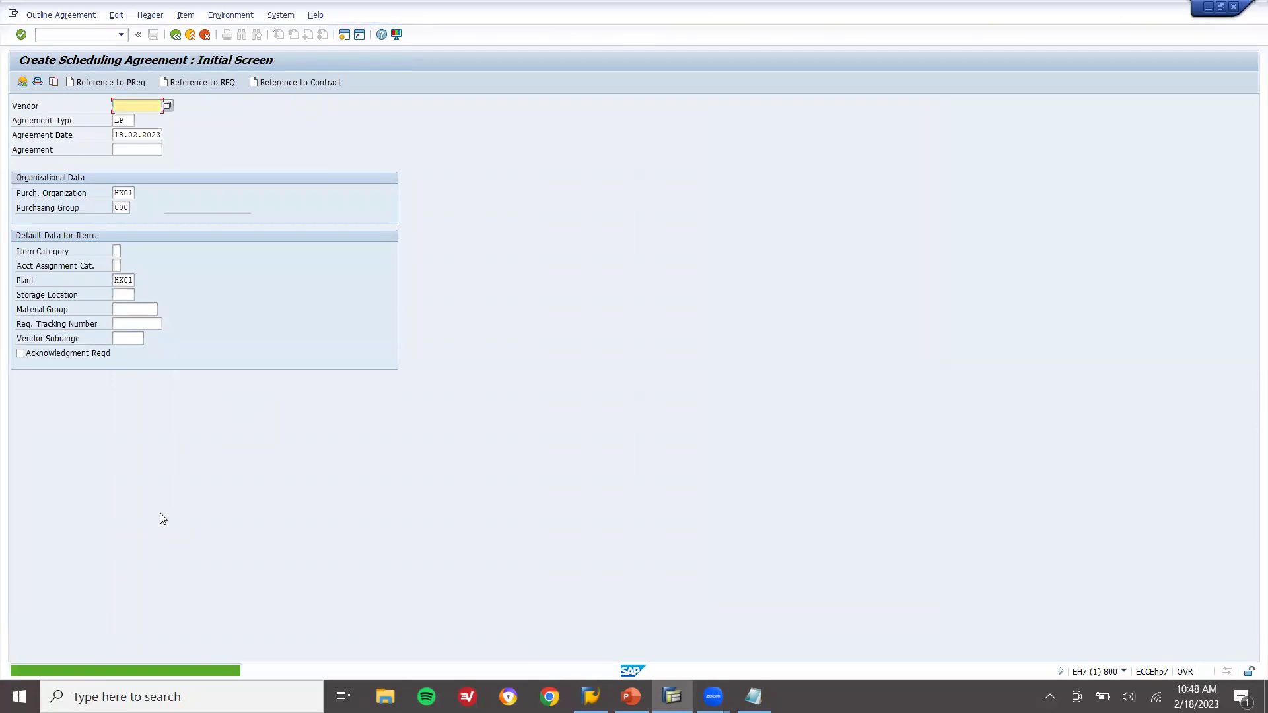
double_click(249, 671)
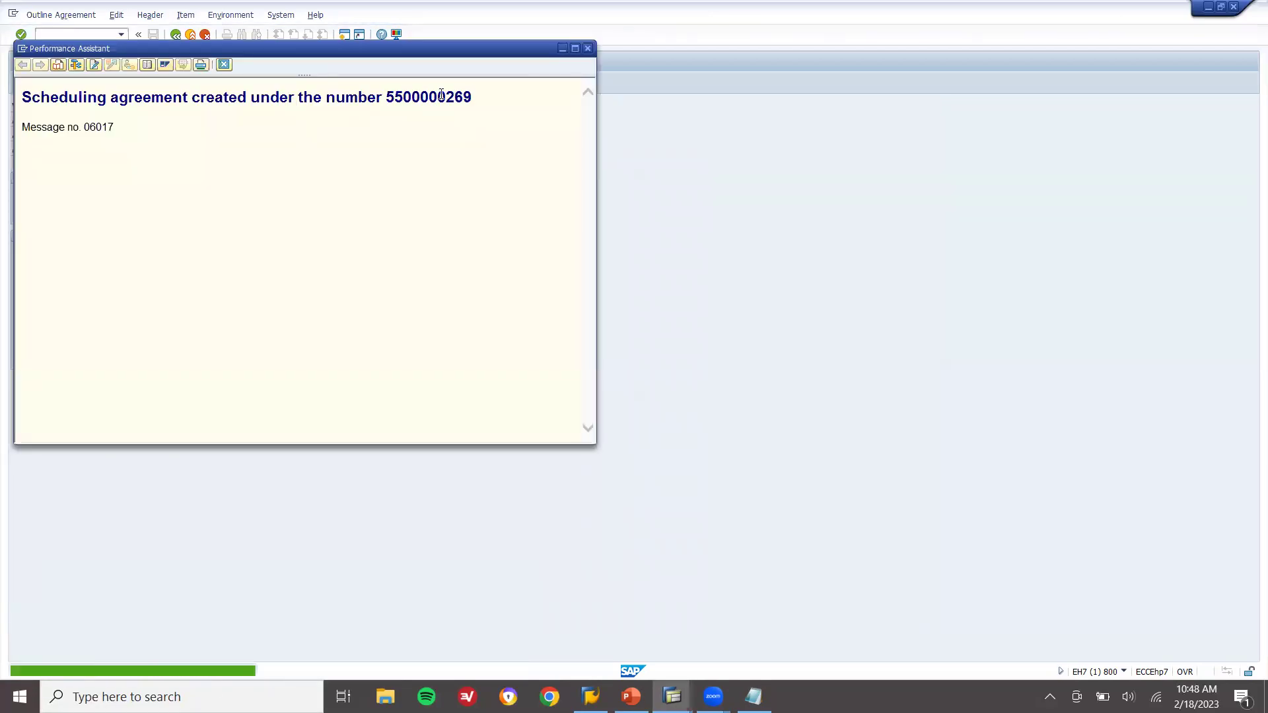
double_click(441, 95)
key("ctrl+c")
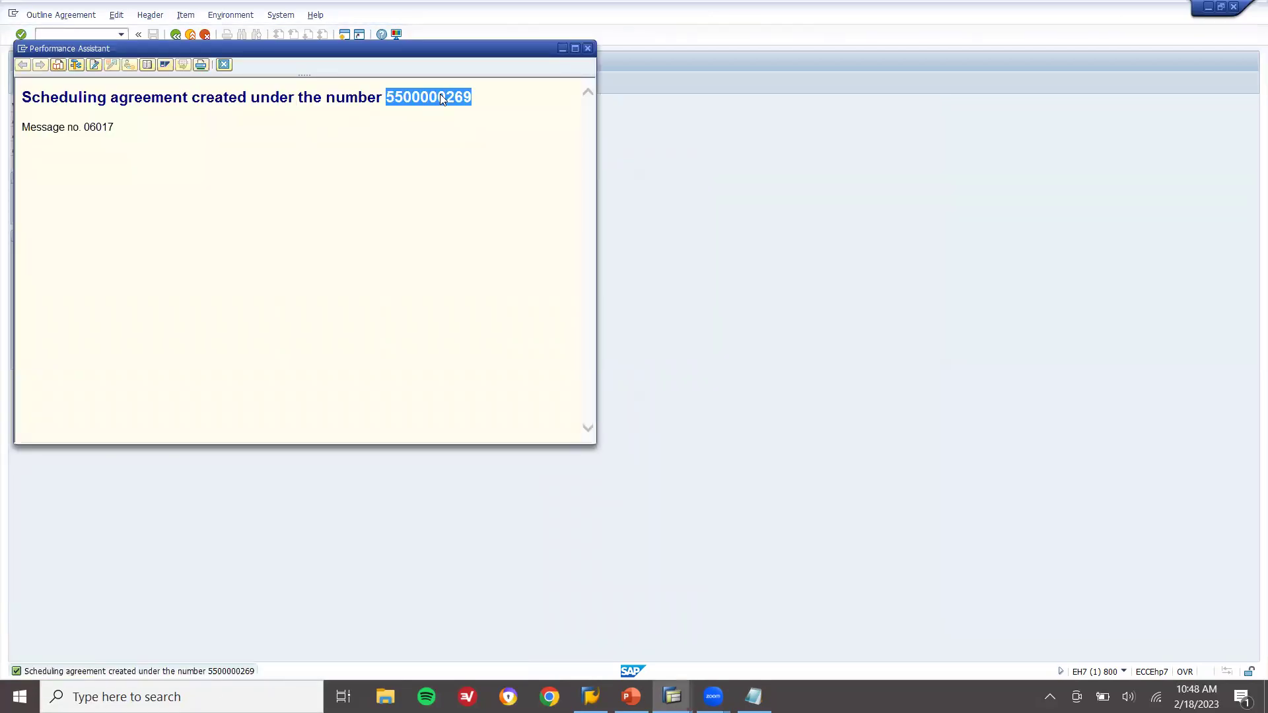
left_click(586, 48)
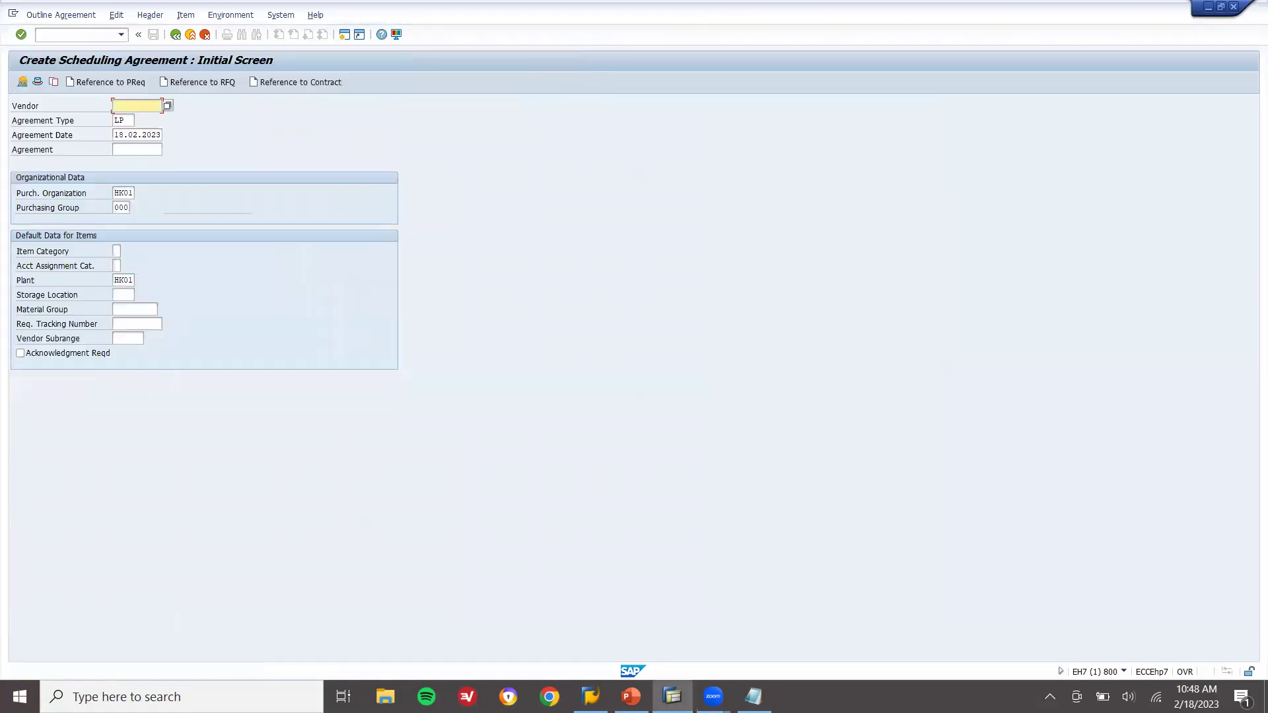
left_click(753, 696)
left_click(710, 277)
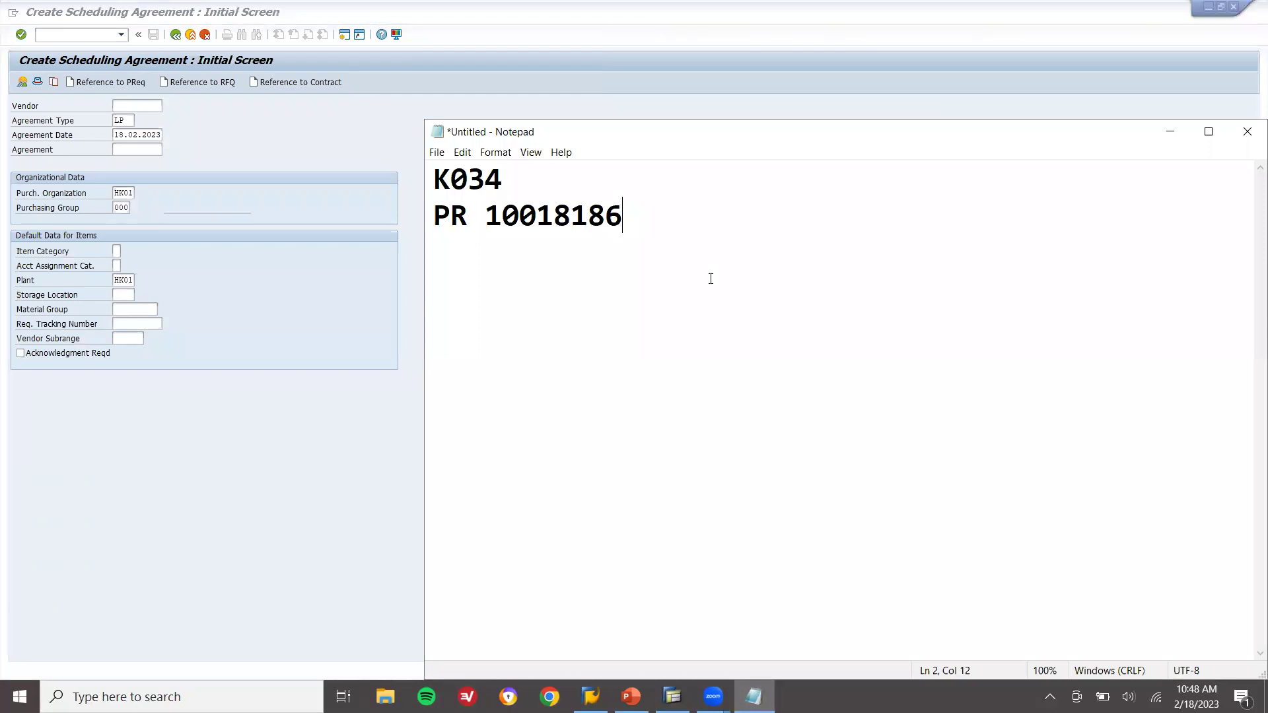
key("Return")
key("Return")
key("ctrl+v")
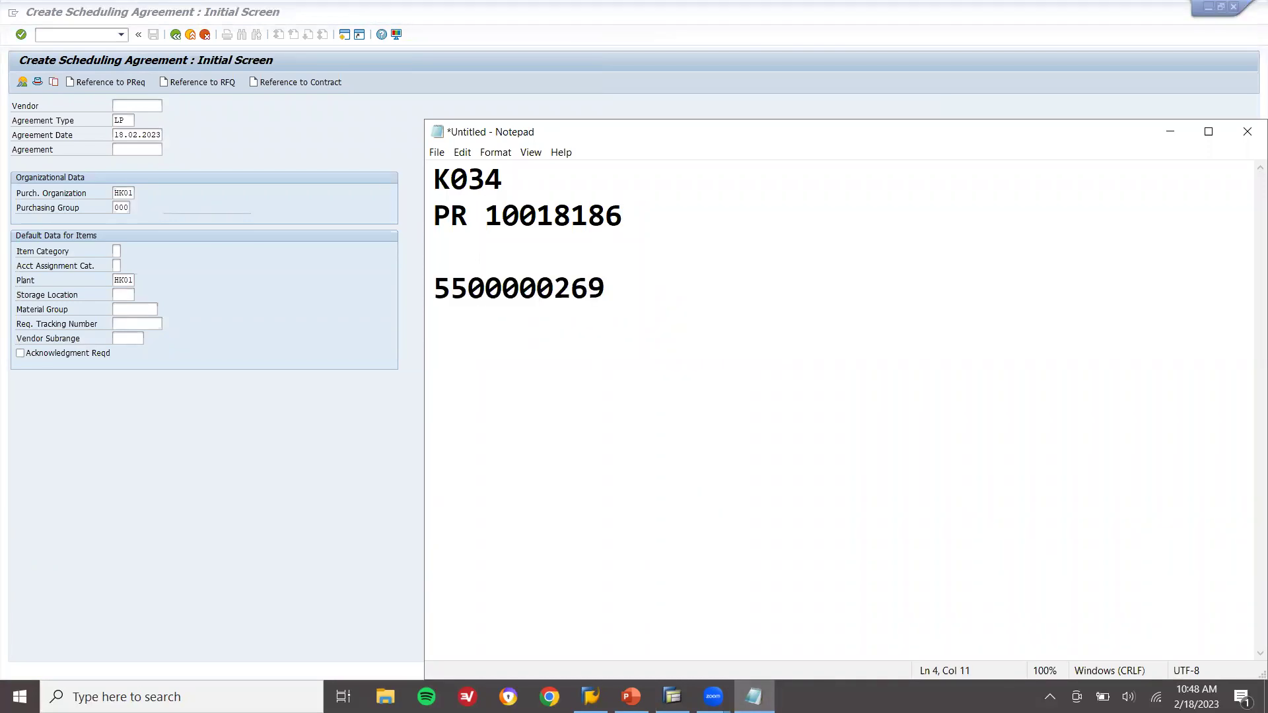
left_click(258, 134)
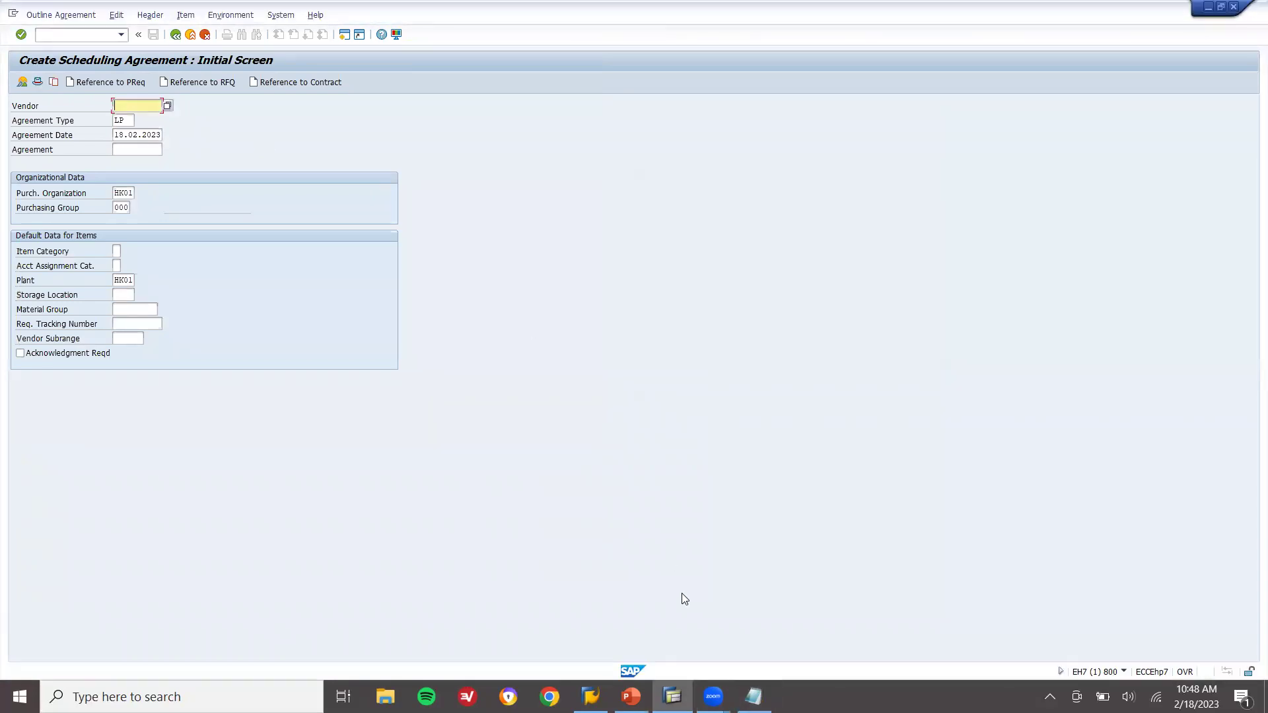
key("alt+Tab")
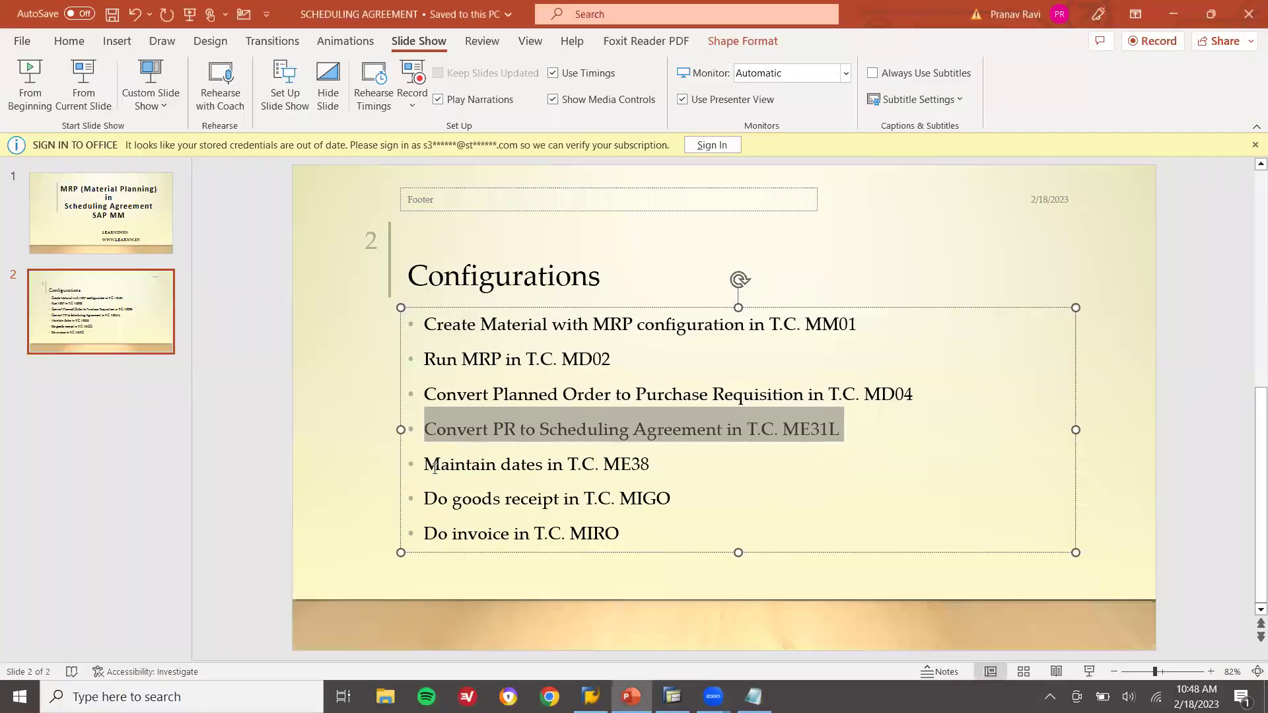
Highlight 'Maintain dates in T.C. ME38' on the Configurations slide, then return to SAP.
left_click_drag(427, 460, 675, 474)
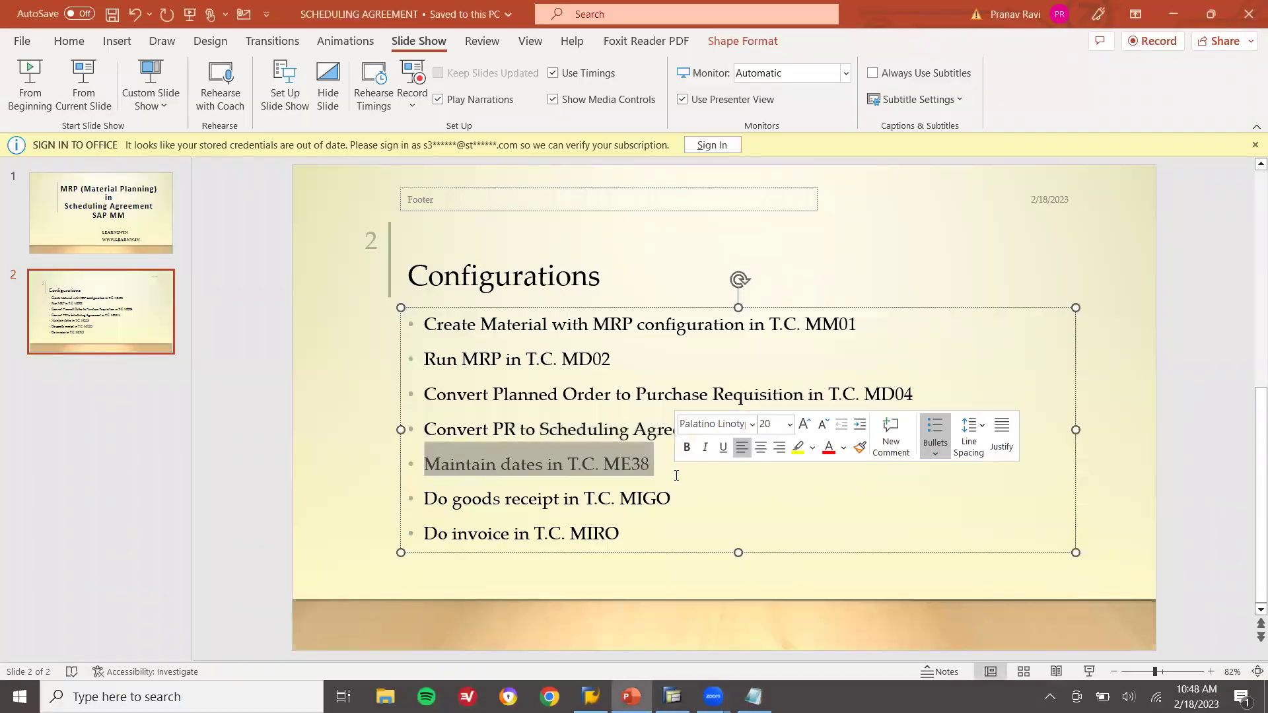
left_click(672, 697)
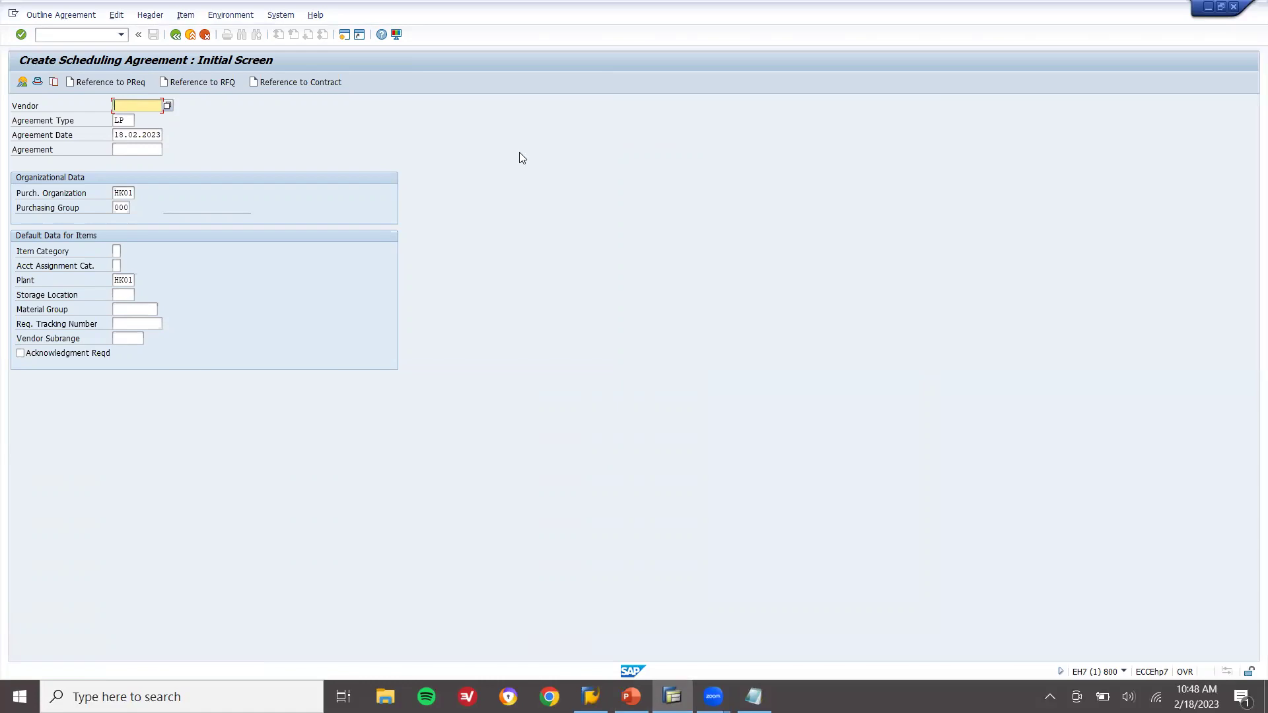
left_click(190, 36)
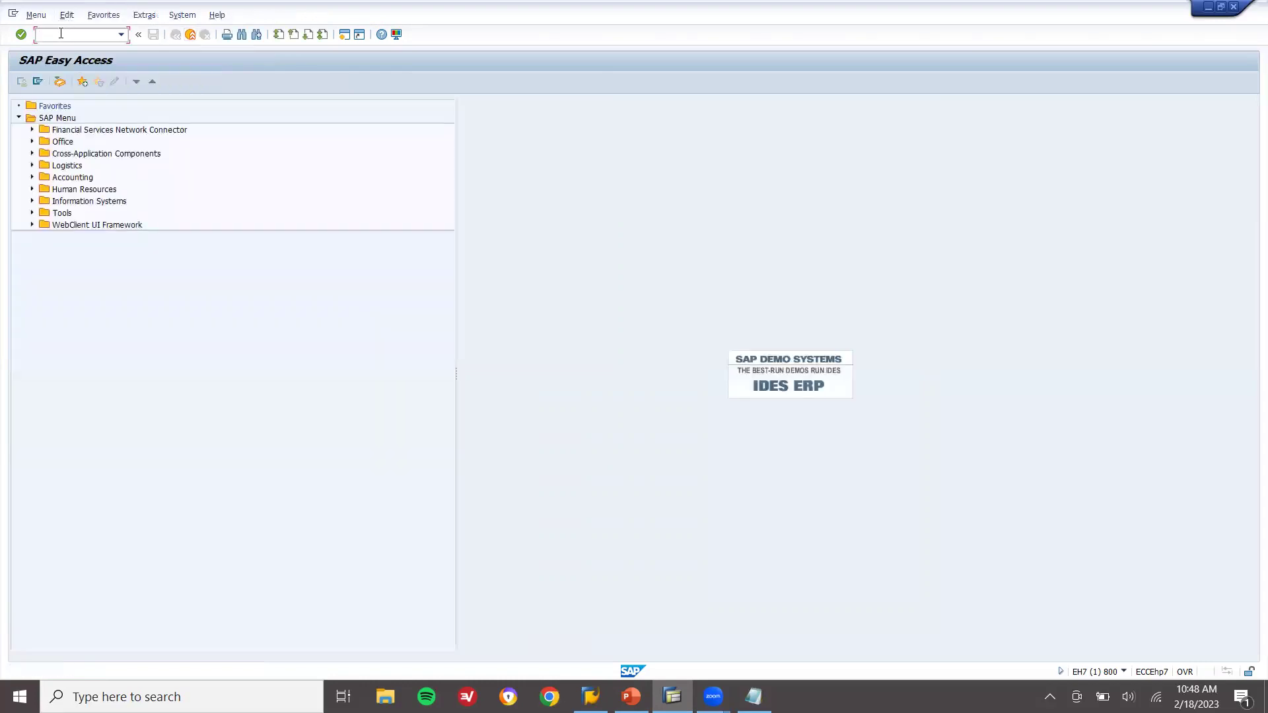
type("ME38")
key("Return")
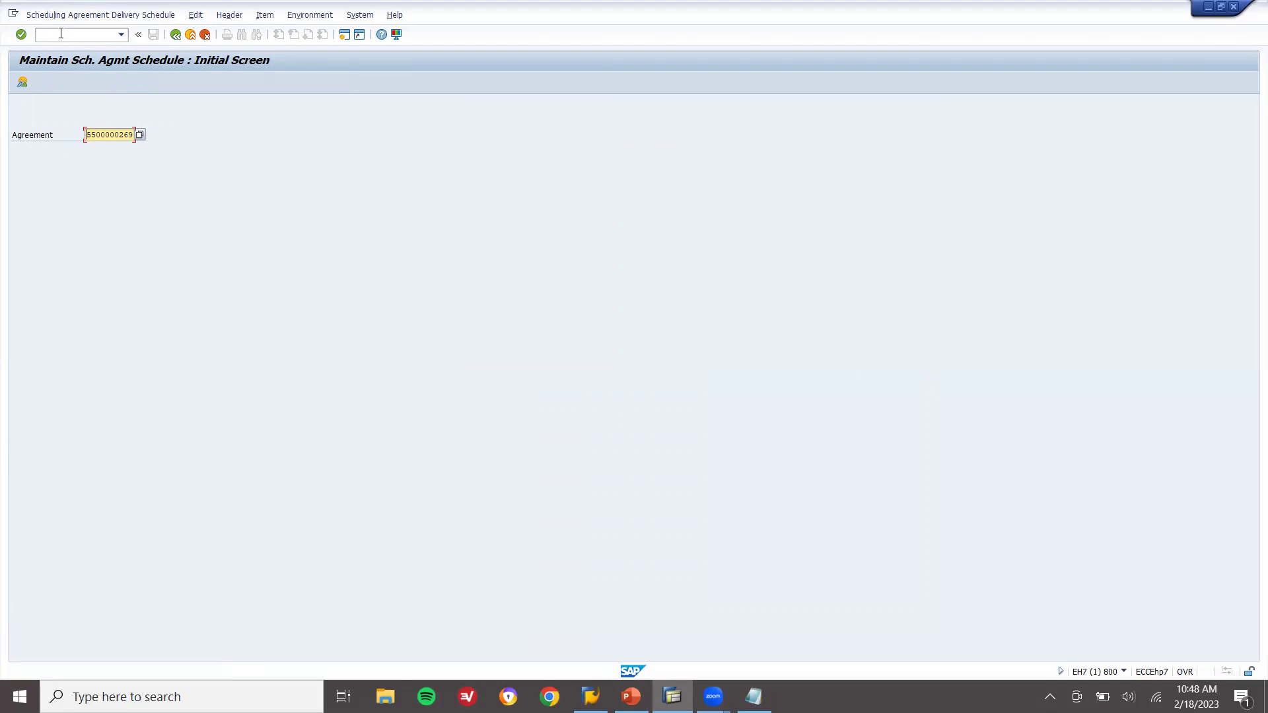
key("Return")
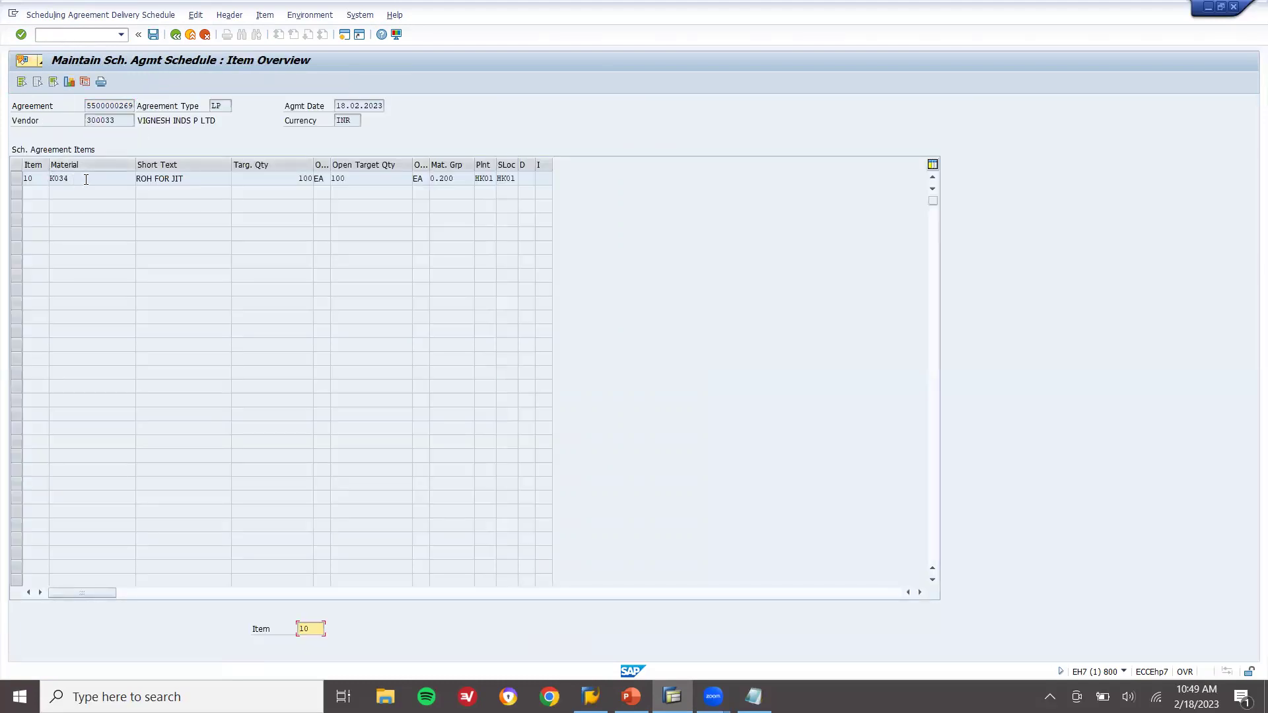
double_click(86, 179)
Schedule 100 EA for delivery on 18.02.2023, save, and exit to the main menu.
left_click(53, 197)
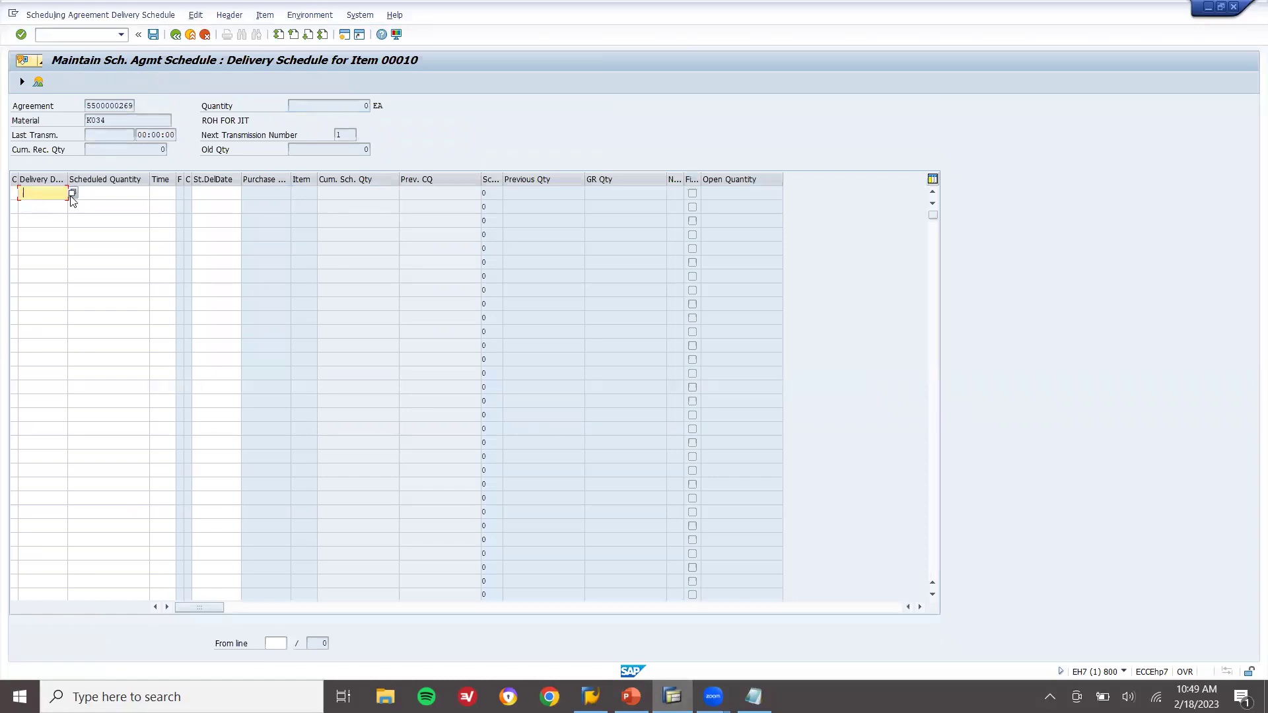
left_click(72, 193)
left_click(71, 197)
left_click(110, 192)
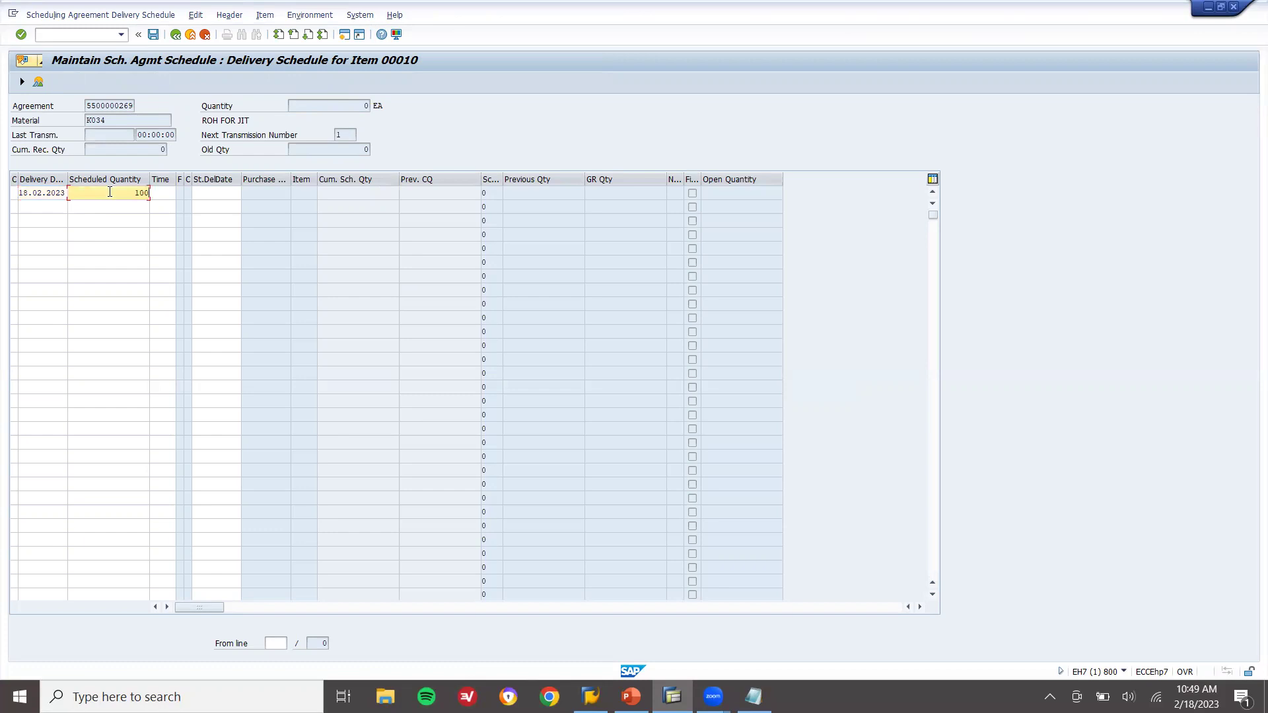
type("100")
key("Return")
left_click(153, 34)
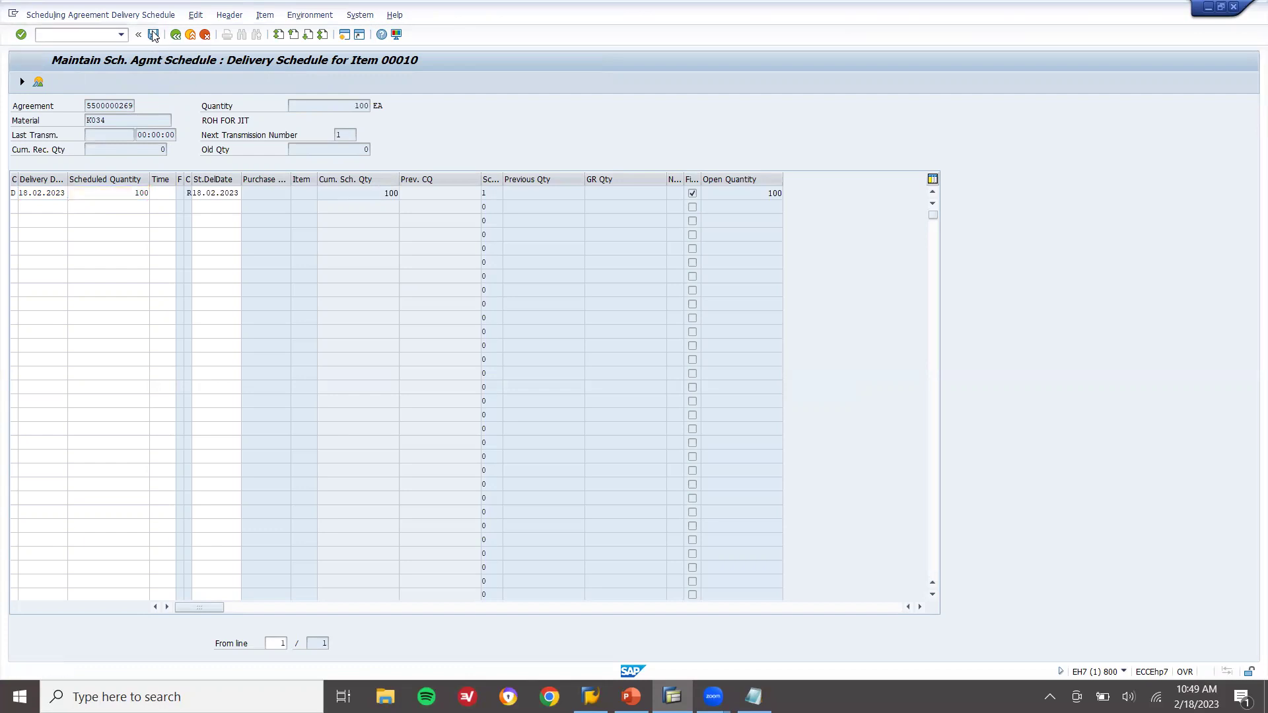
left_click(190, 35)
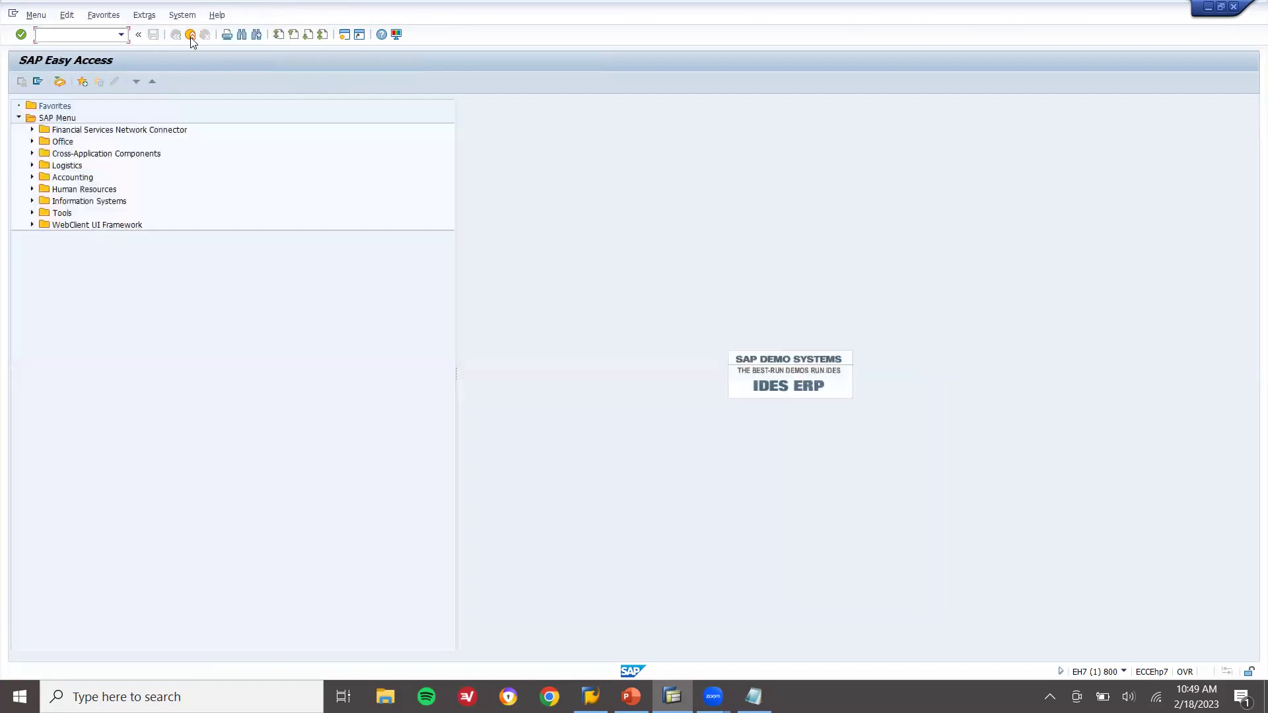
type("migo")
key("Return")
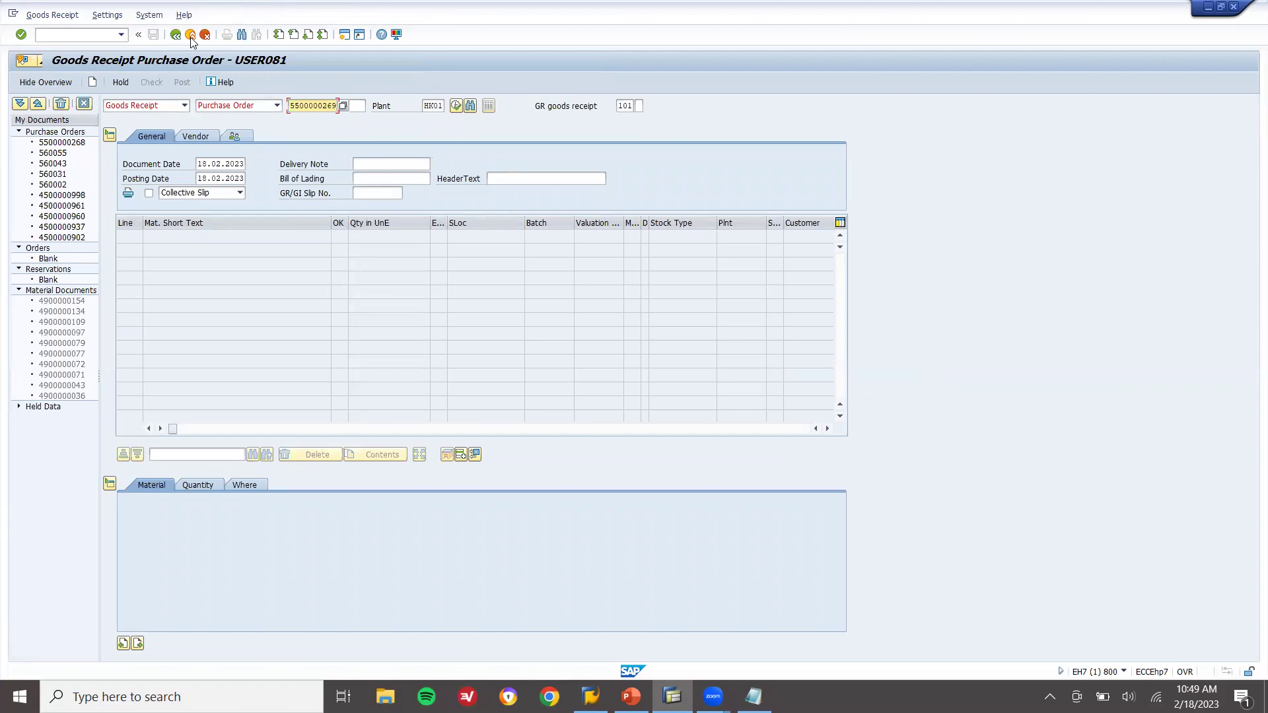
key("Return")
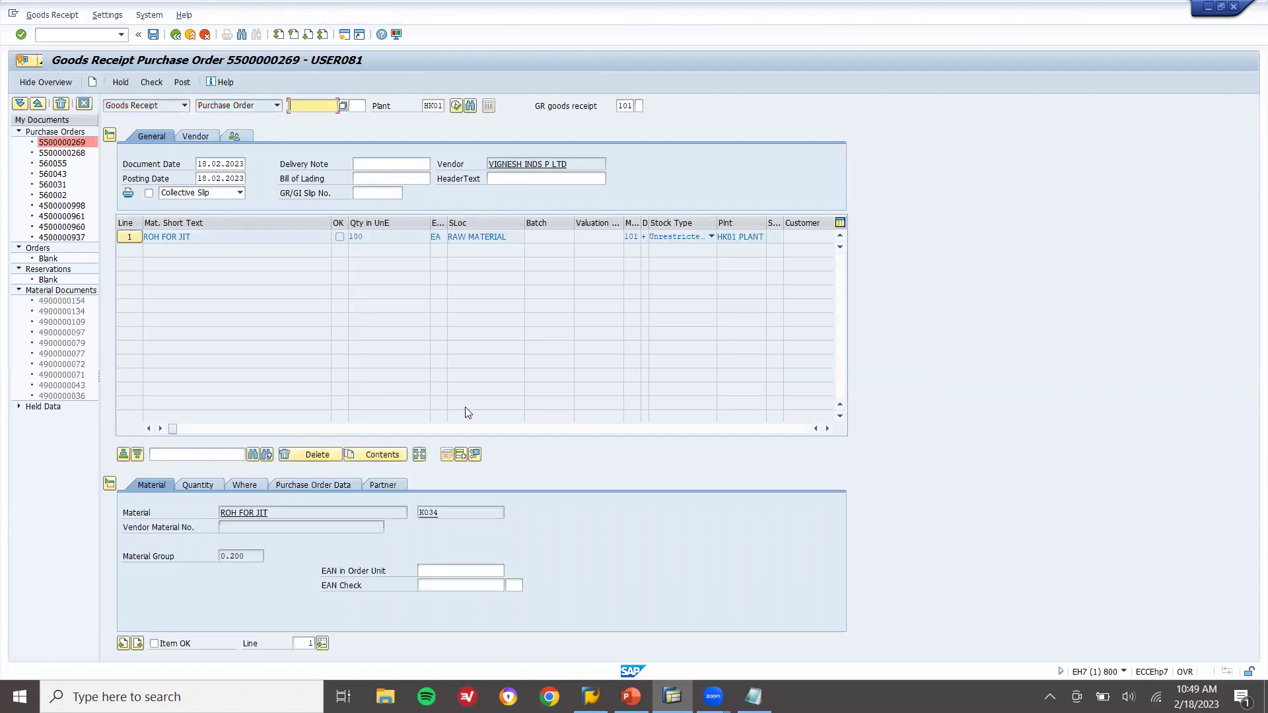
left_click(167, 647)
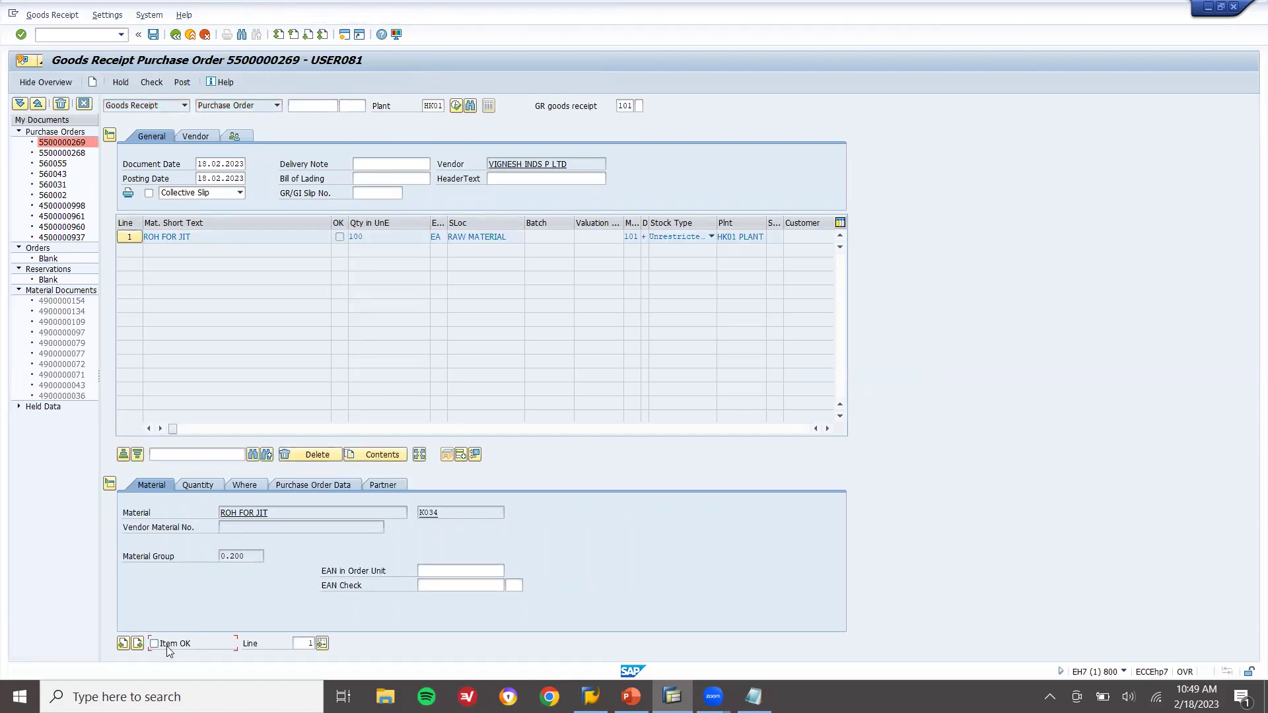
left_click(182, 81)
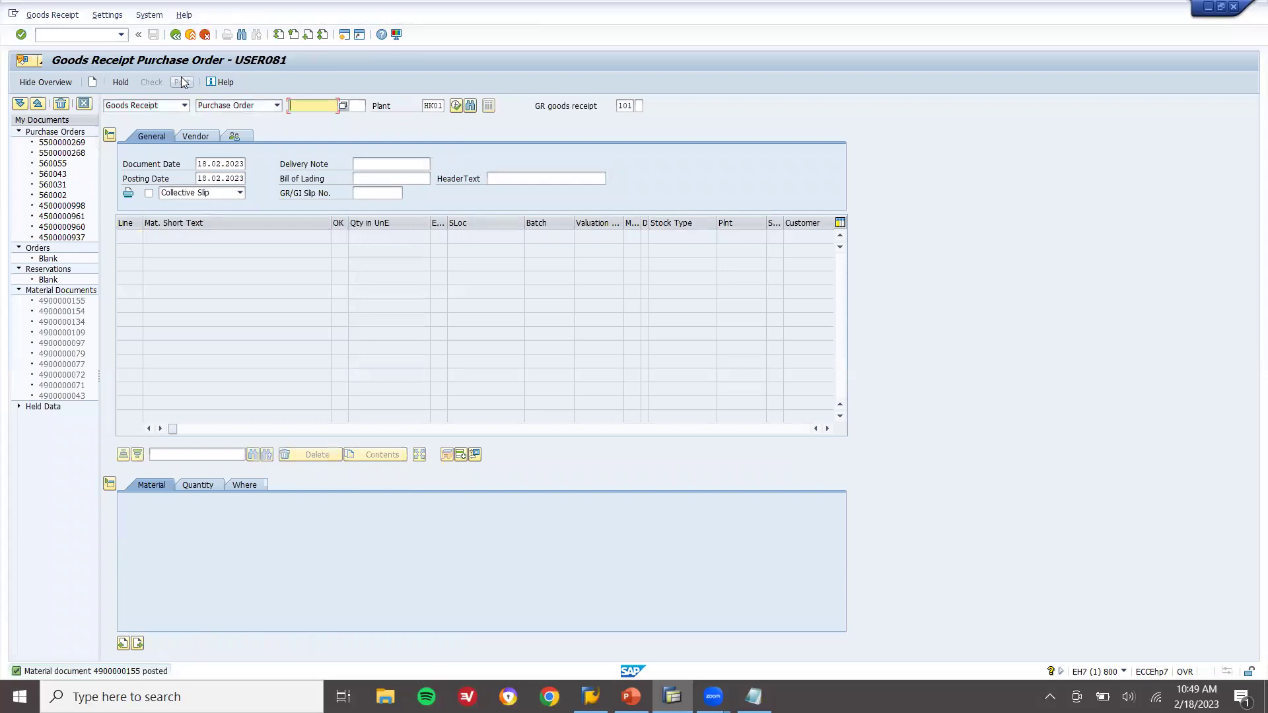
left_click(191, 35)
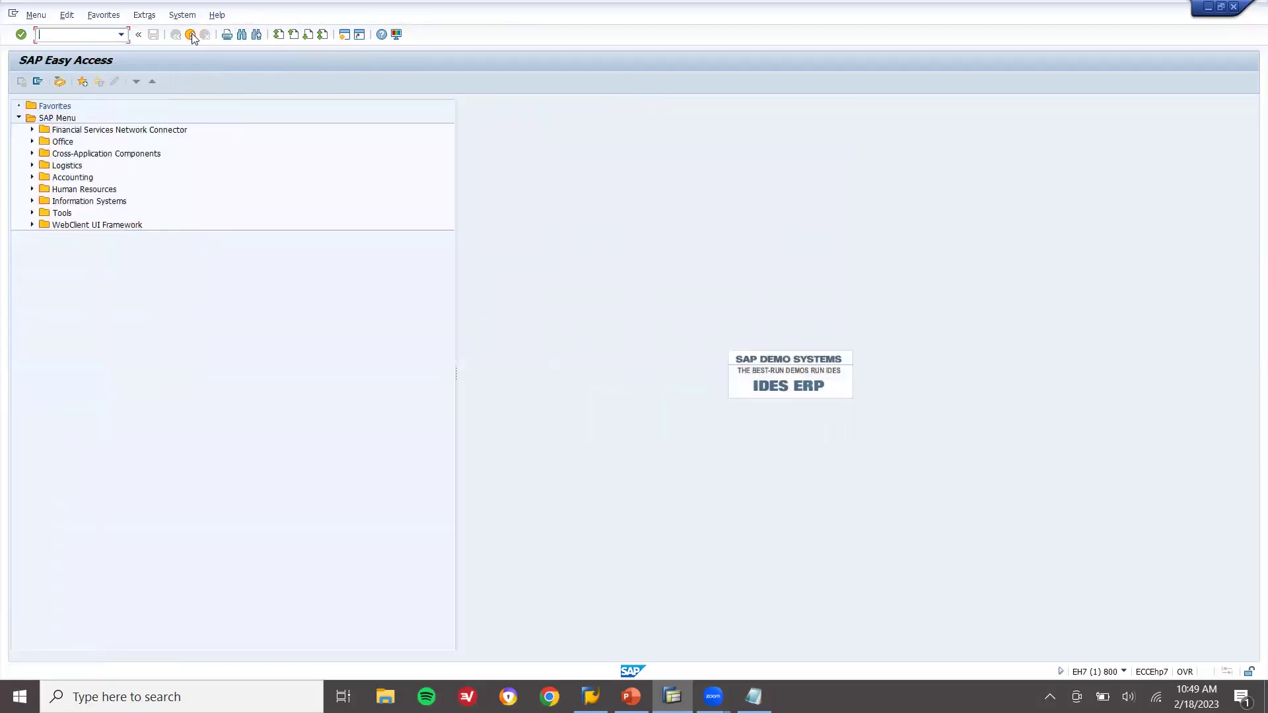
Fill the MMBE selection with storage location HK01 and material K034 copied from the notes.
type("MMBE")
key("Return")
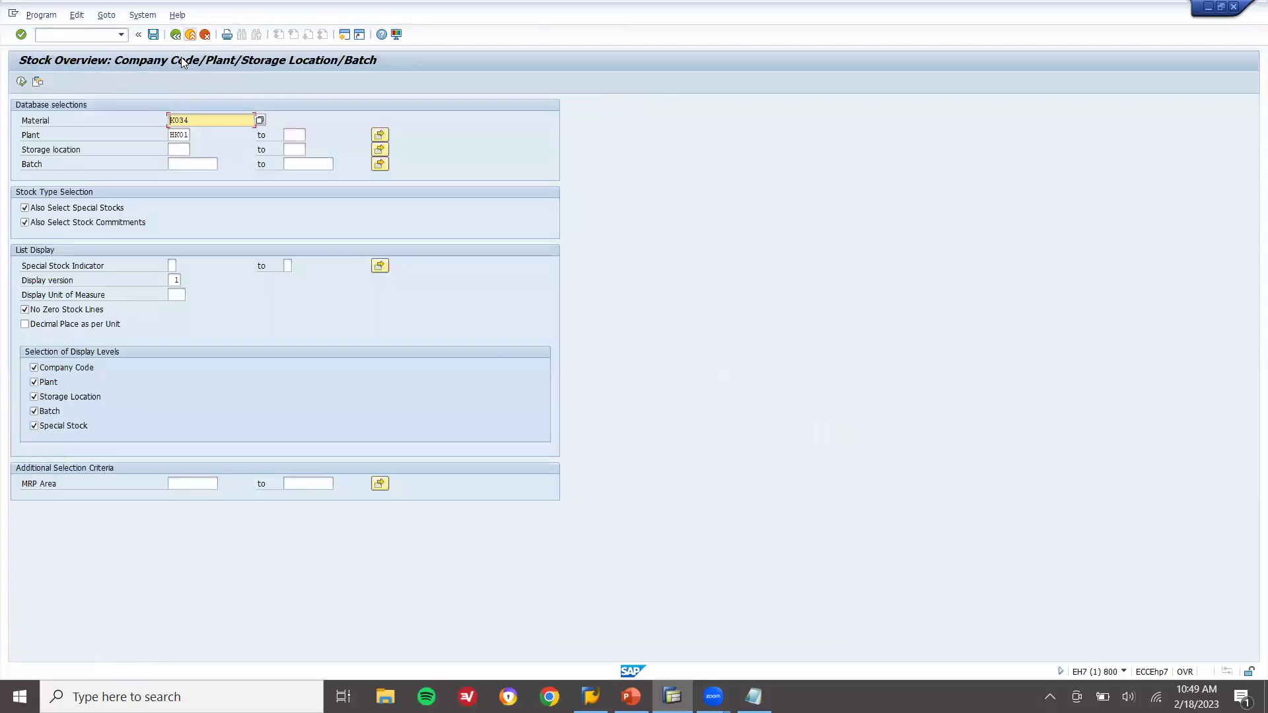
left_click(173, 150)
type("HK01")
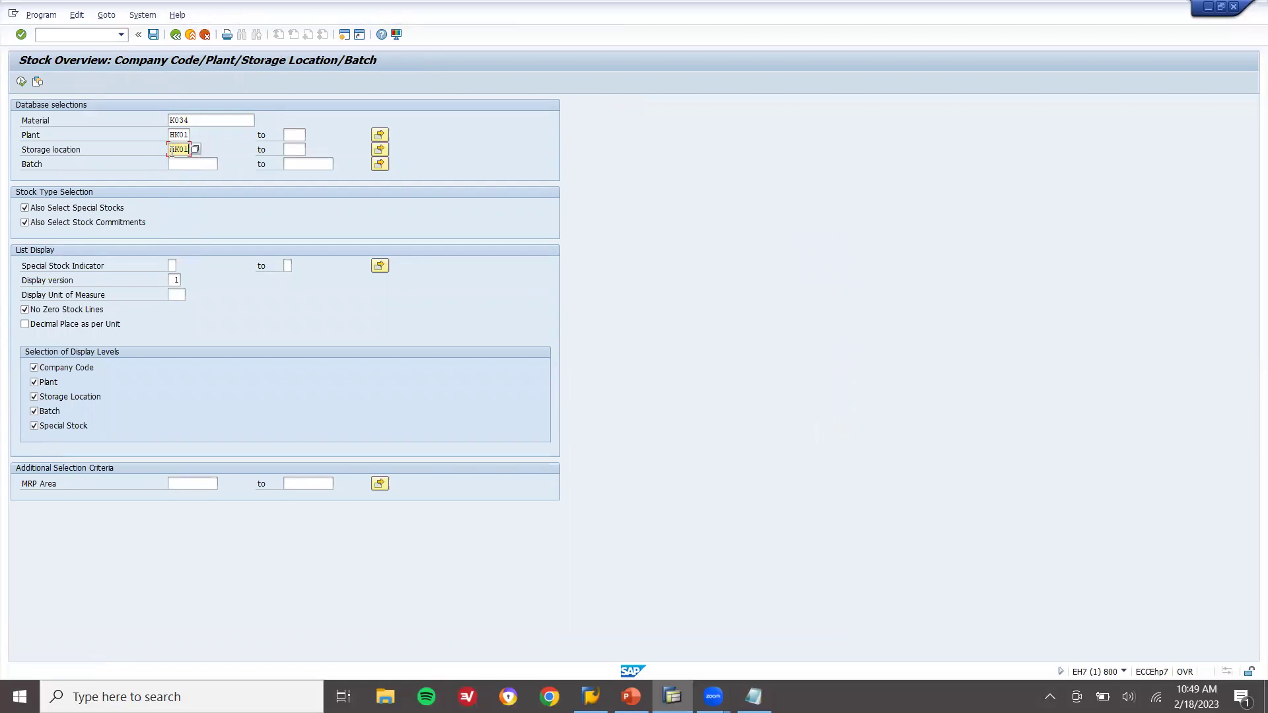
left_click(745, 695)
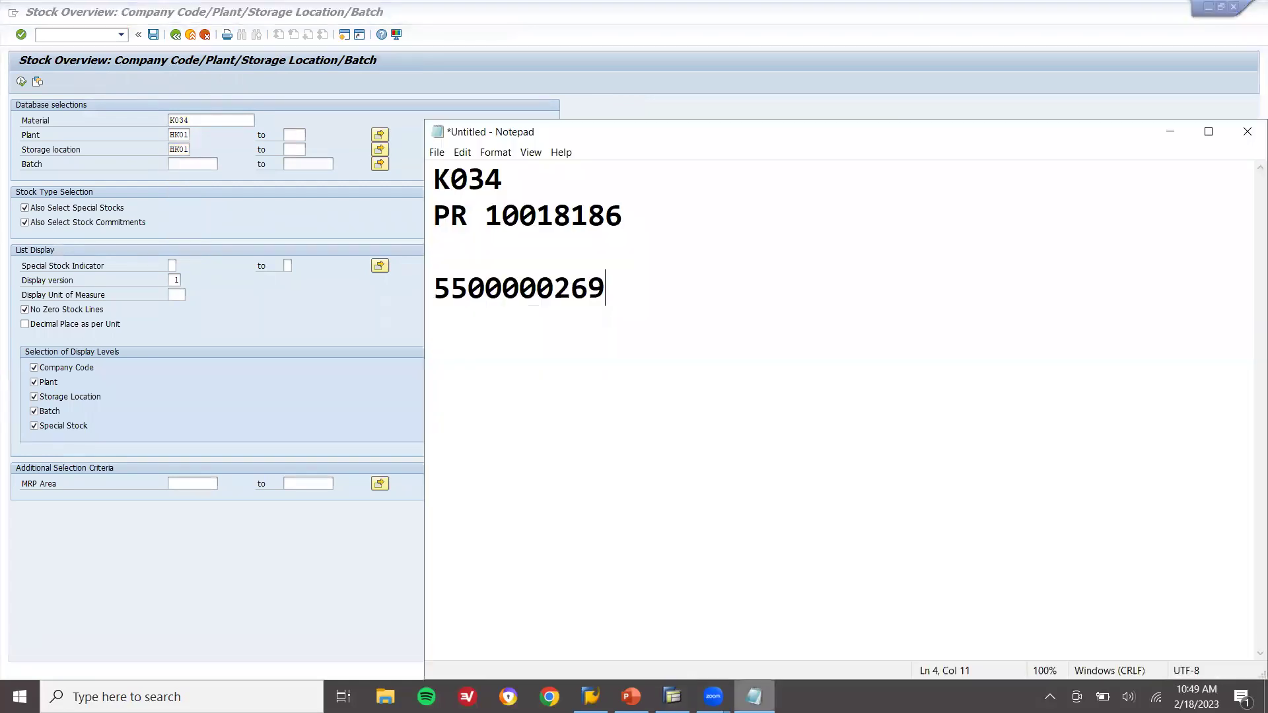
double_click(475, 175)
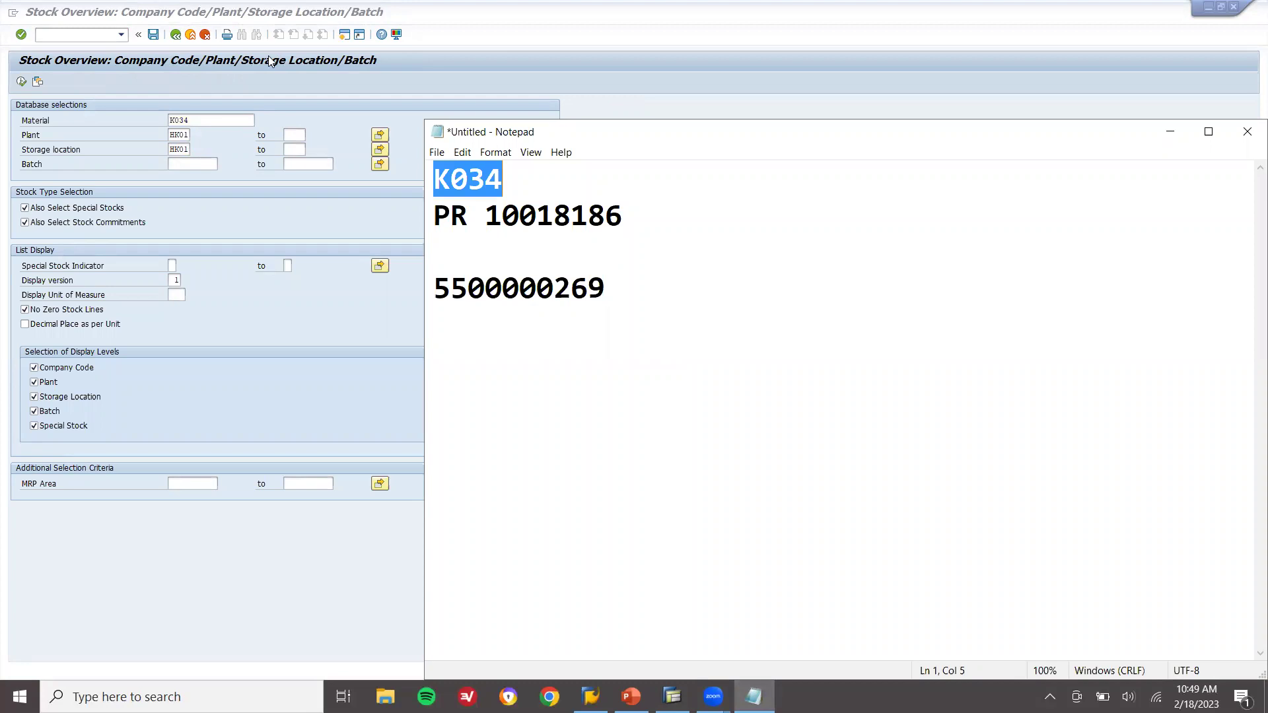
left_click(95, 92)
Run the stock overview, check K034's unrestricted-use stock, and exit.
left_click(22, 82)
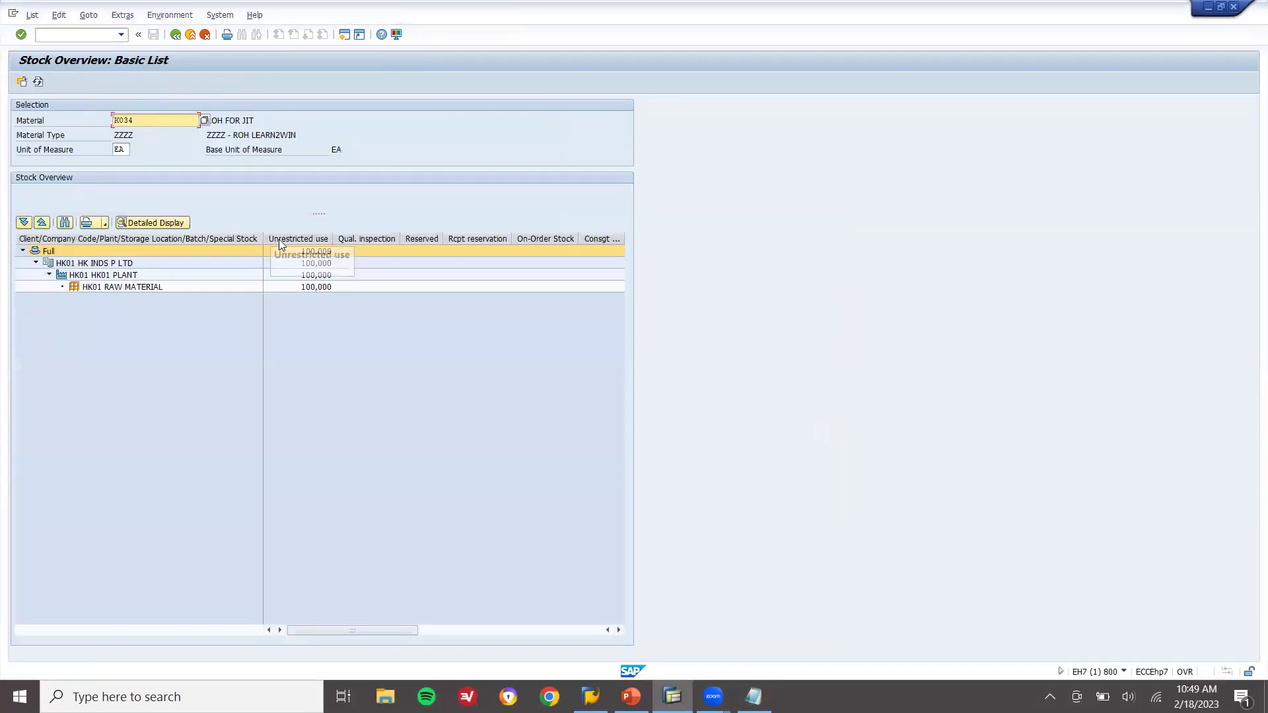
left_click(280, 241)
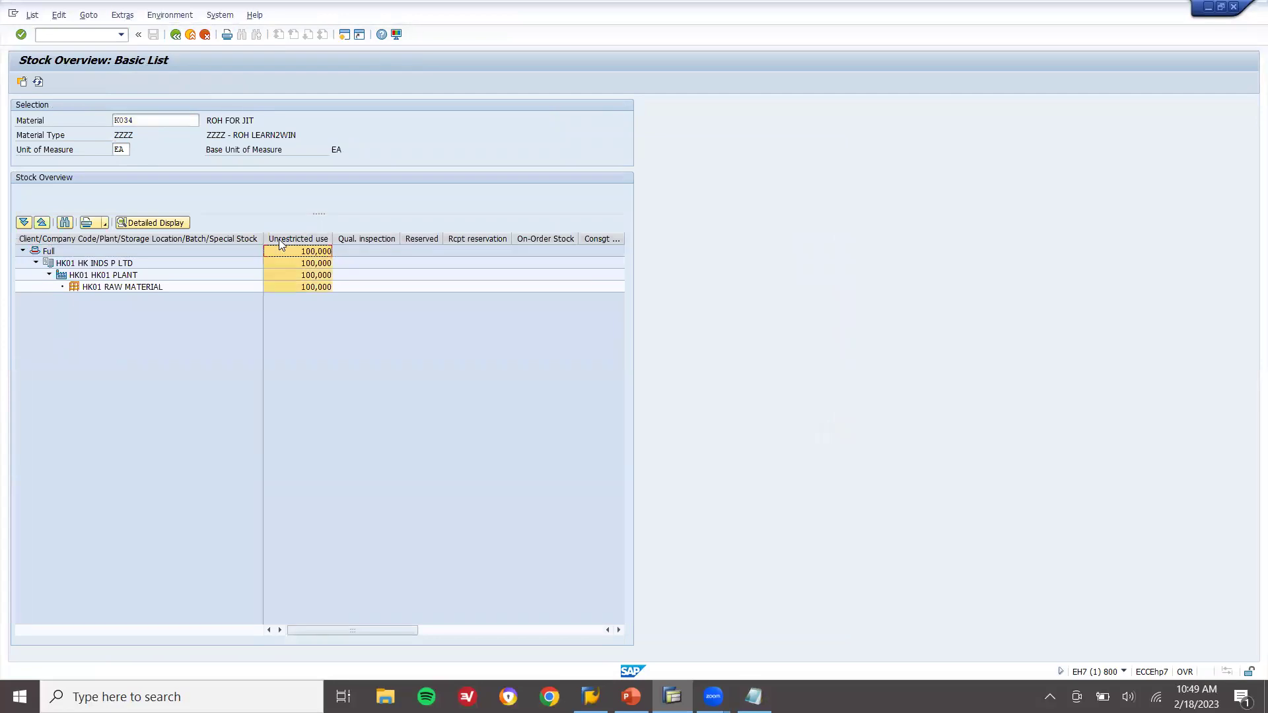
left_click(190, 35)
type("M")
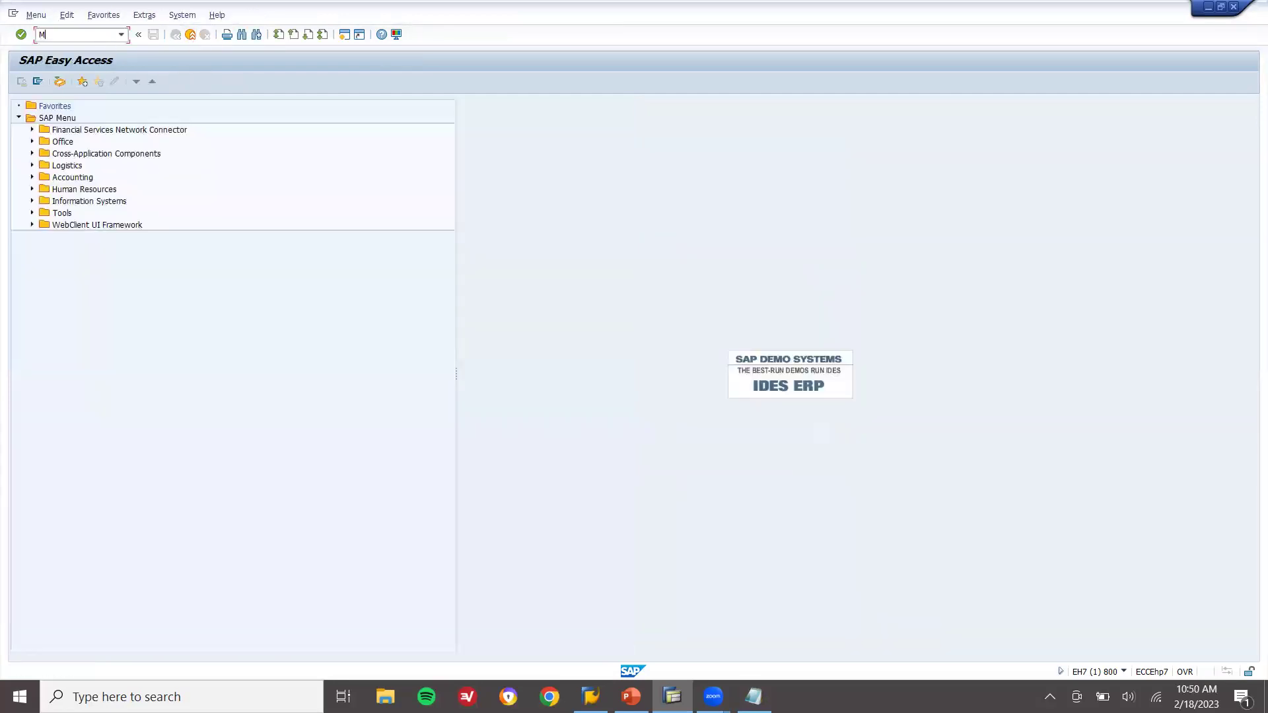
type("IRO")
key("Return")
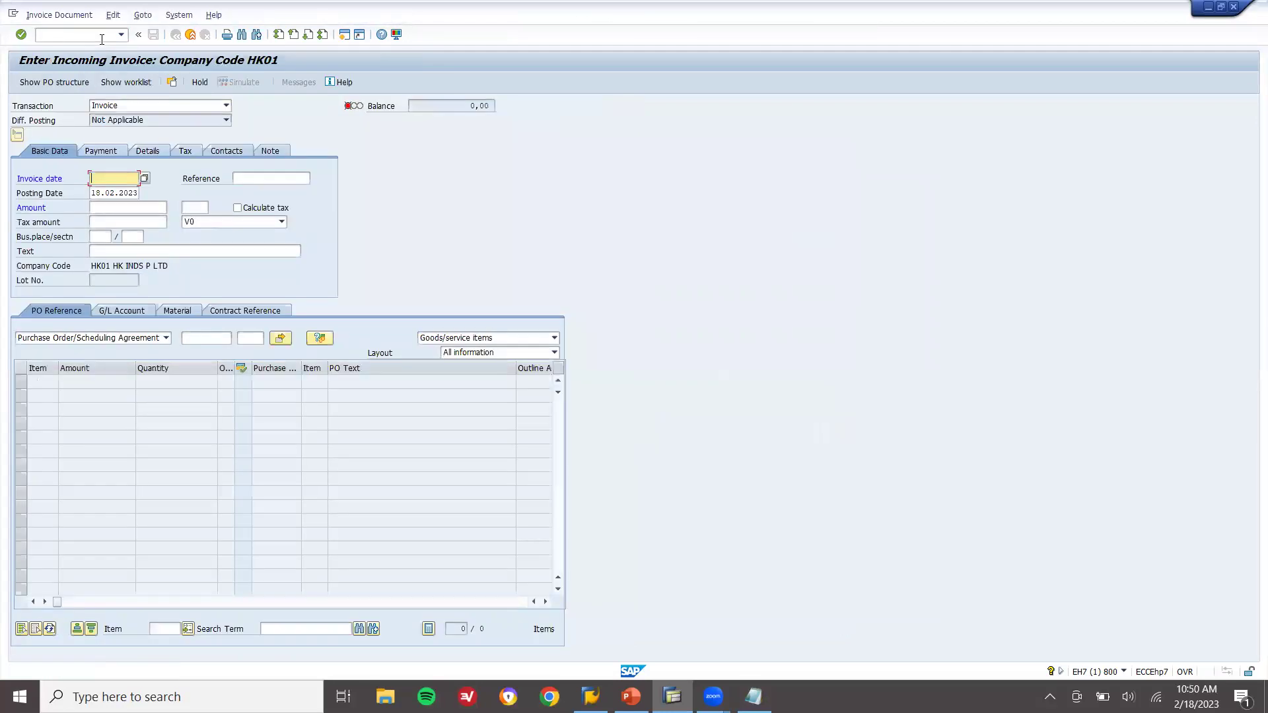
type("15.02.2023")
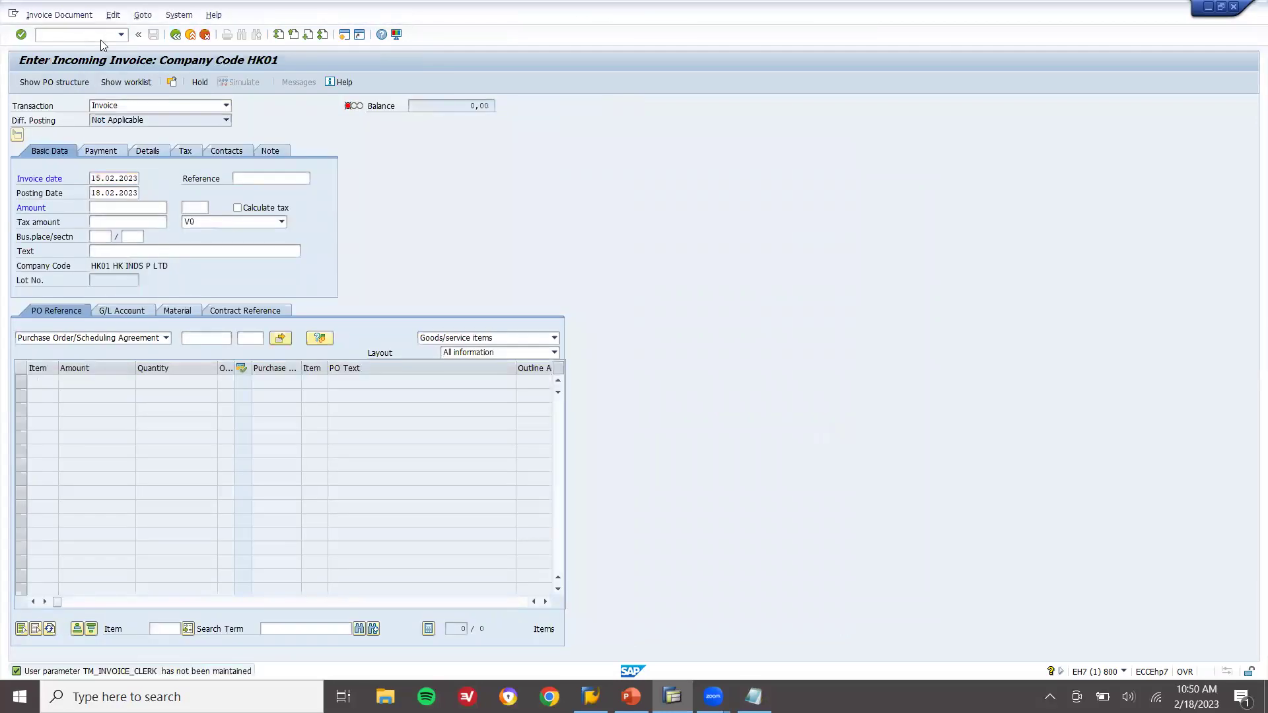
key("Return")
left_click(282, 222)
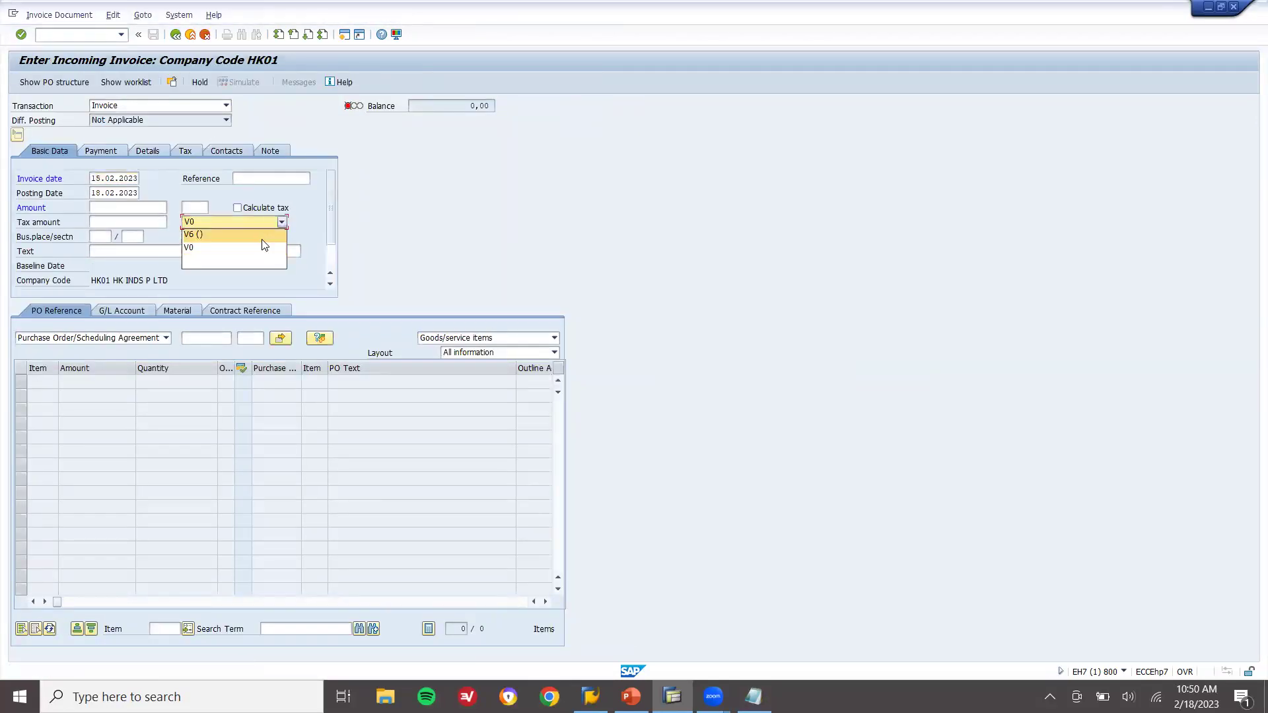
left_click(262, 237)
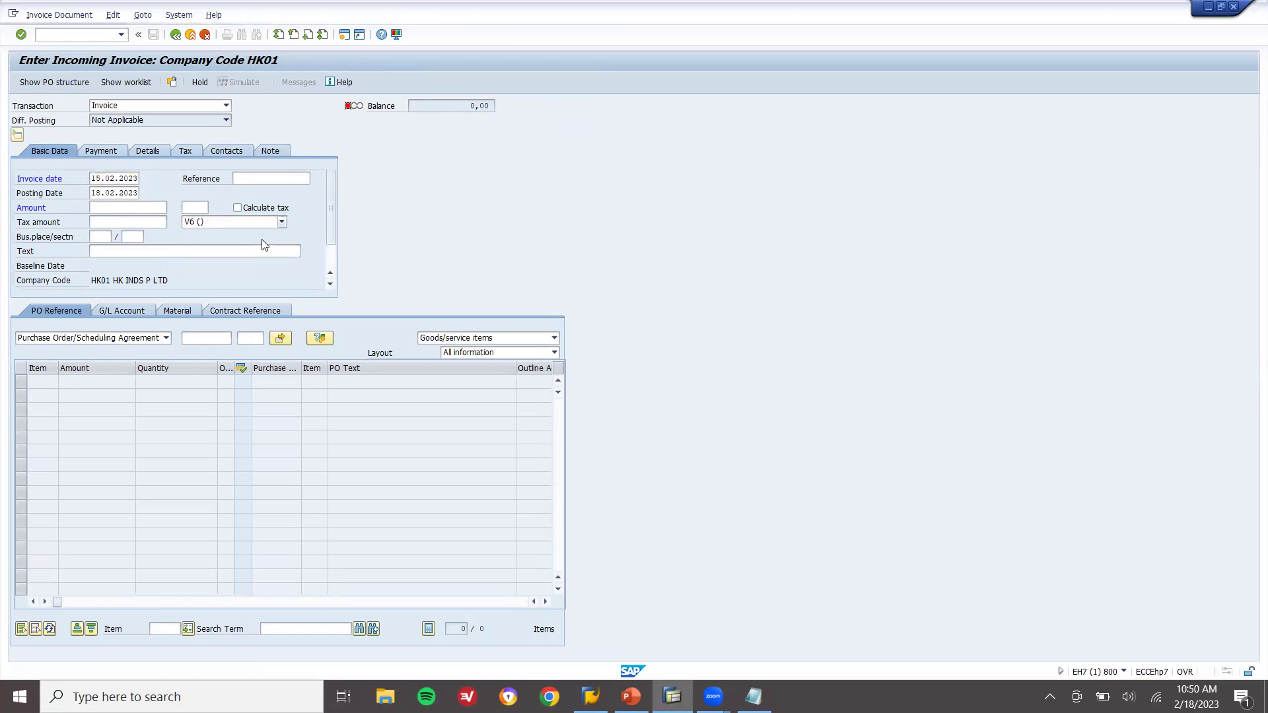
left_click(198, 338)
key("ctrl+v")
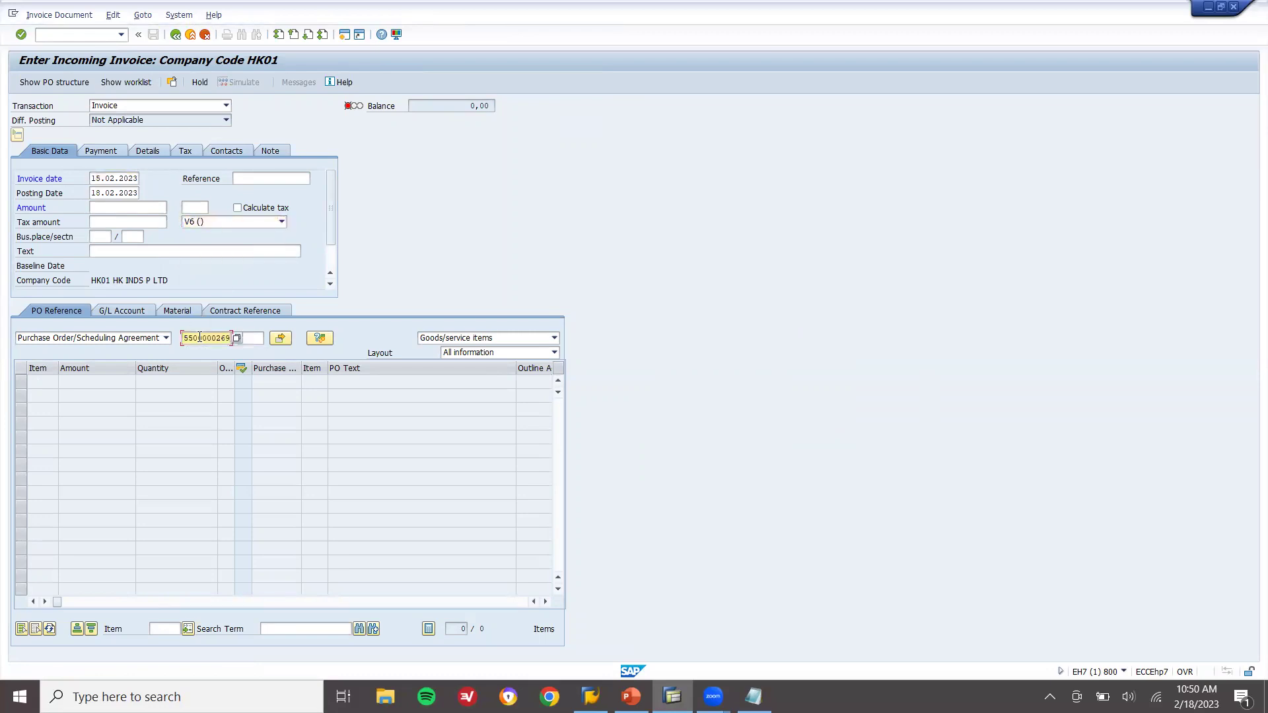
key("Return")
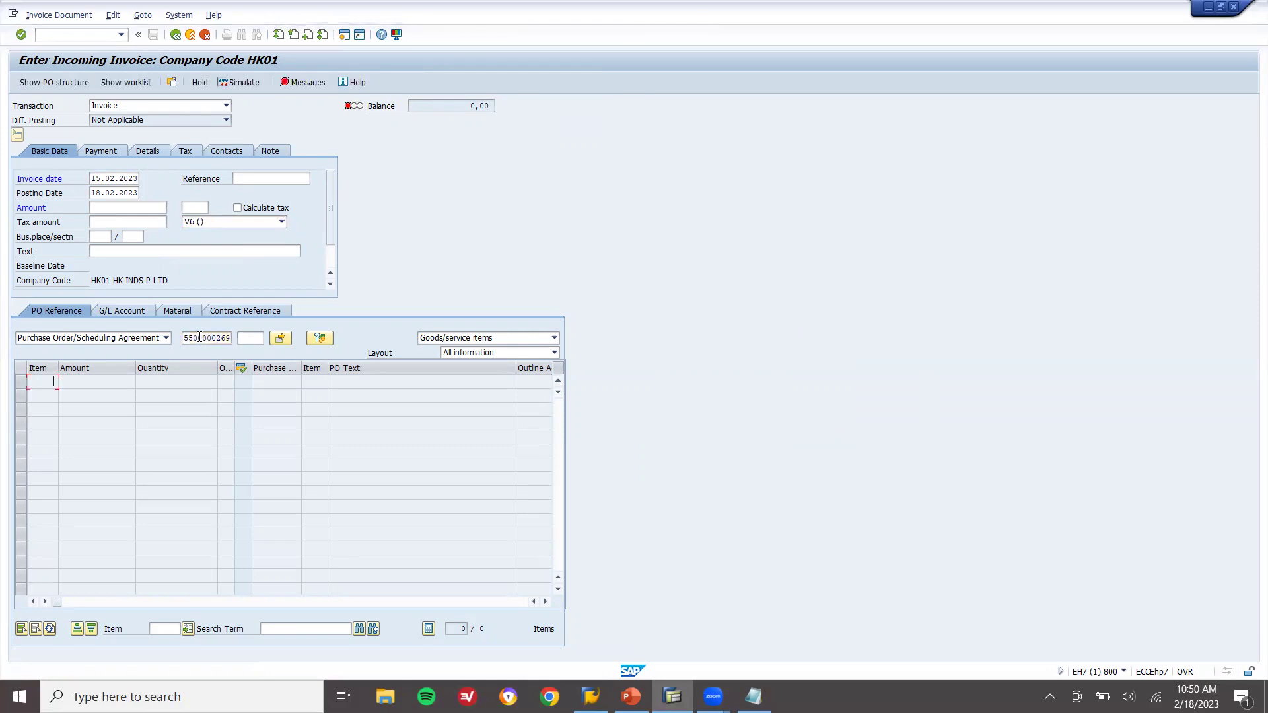
Set the invoice payment baseline date to 23.02.2023.
left_click(237, 207)
left_click(99, 178)
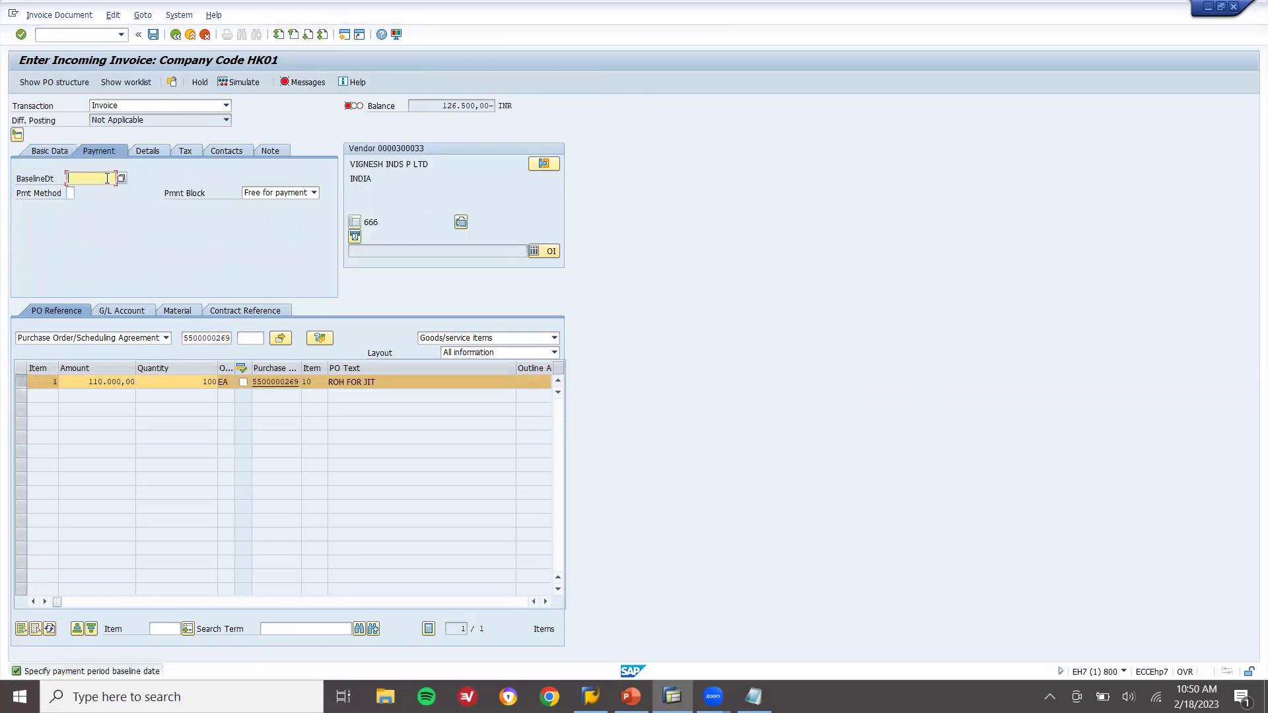
left_click(99, 190)
key("Return")
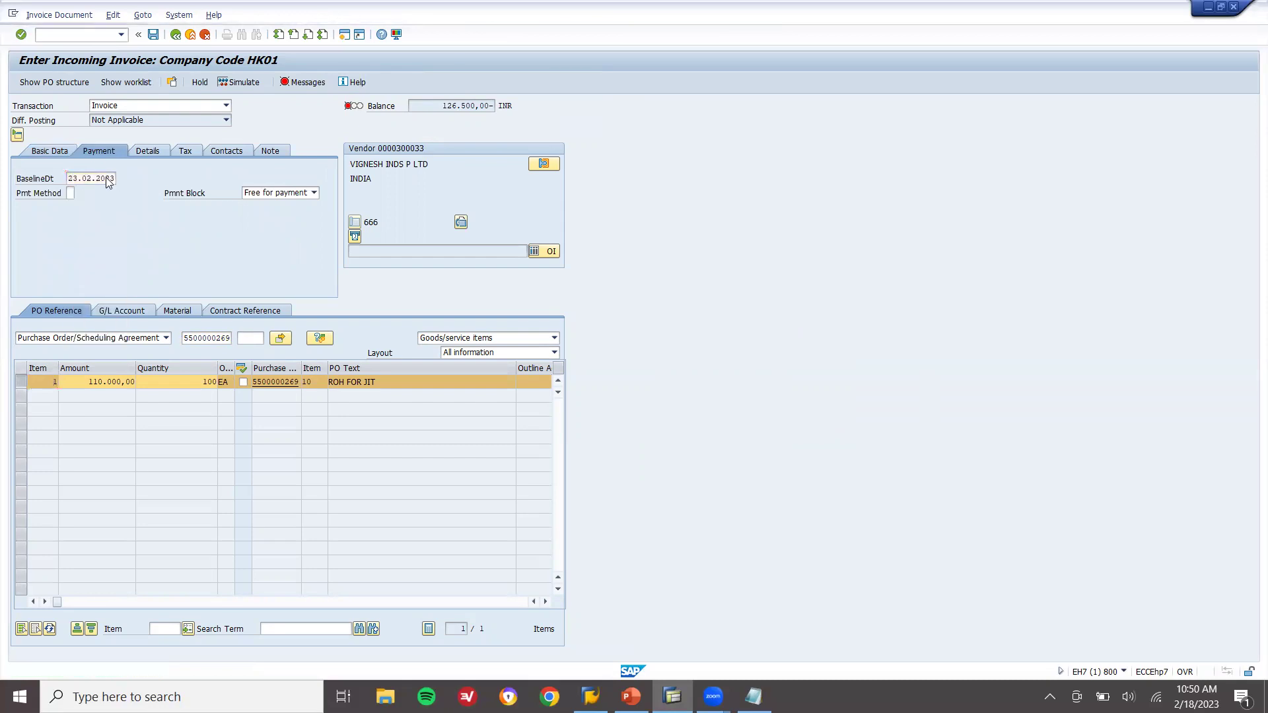
Enter the invoice amount 126500, post the invoice, and return to the main menu.
left_click(58, 153)
left_click_drag(437, 107, 495, 106)
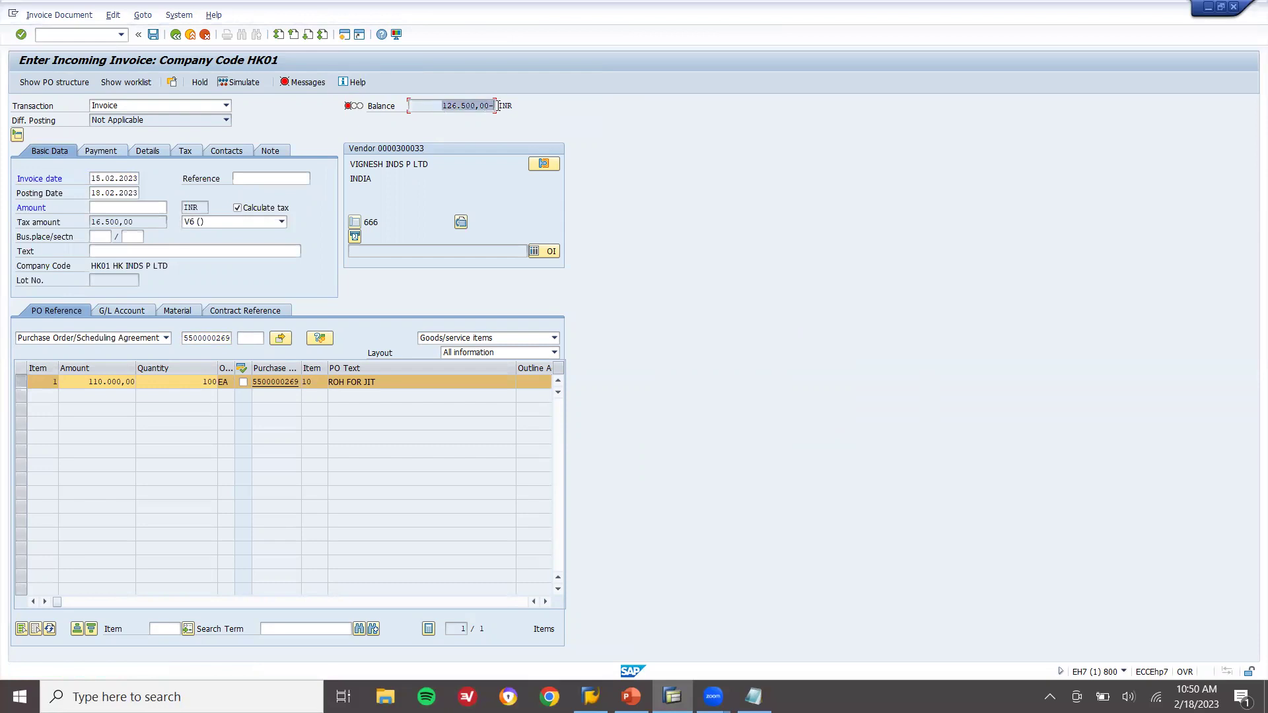
left_click(160, 205)
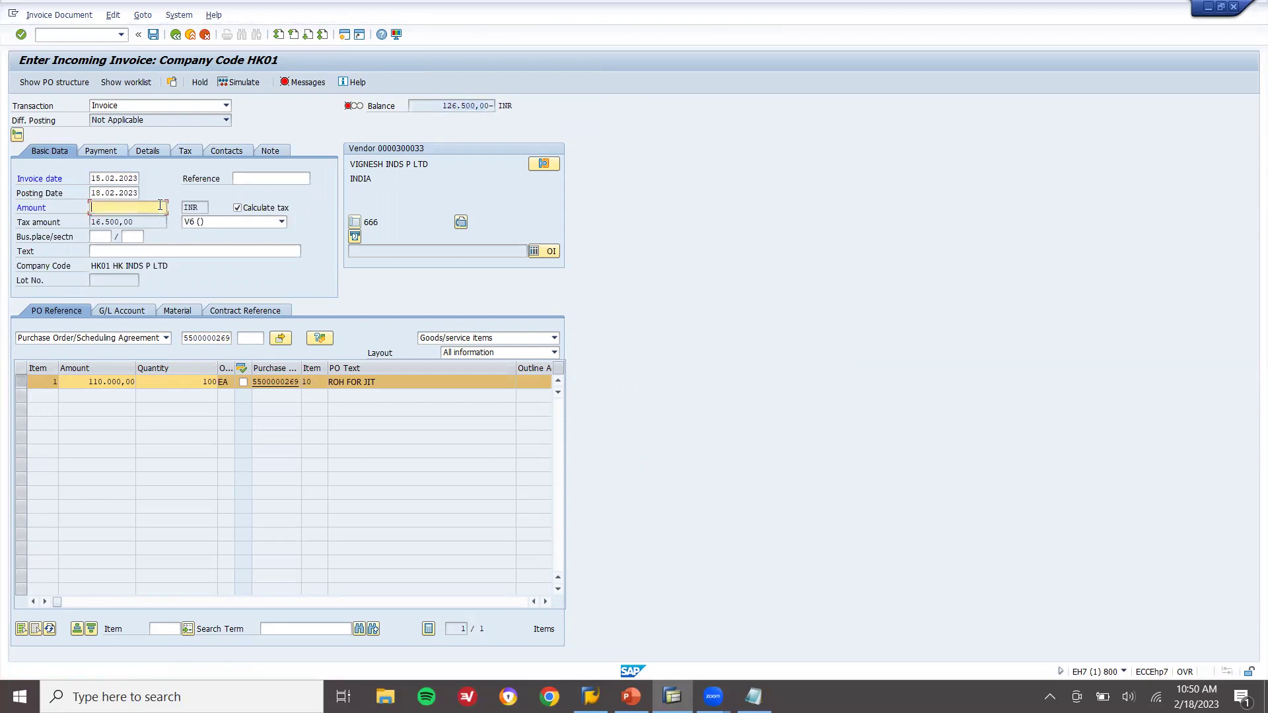
type("126")
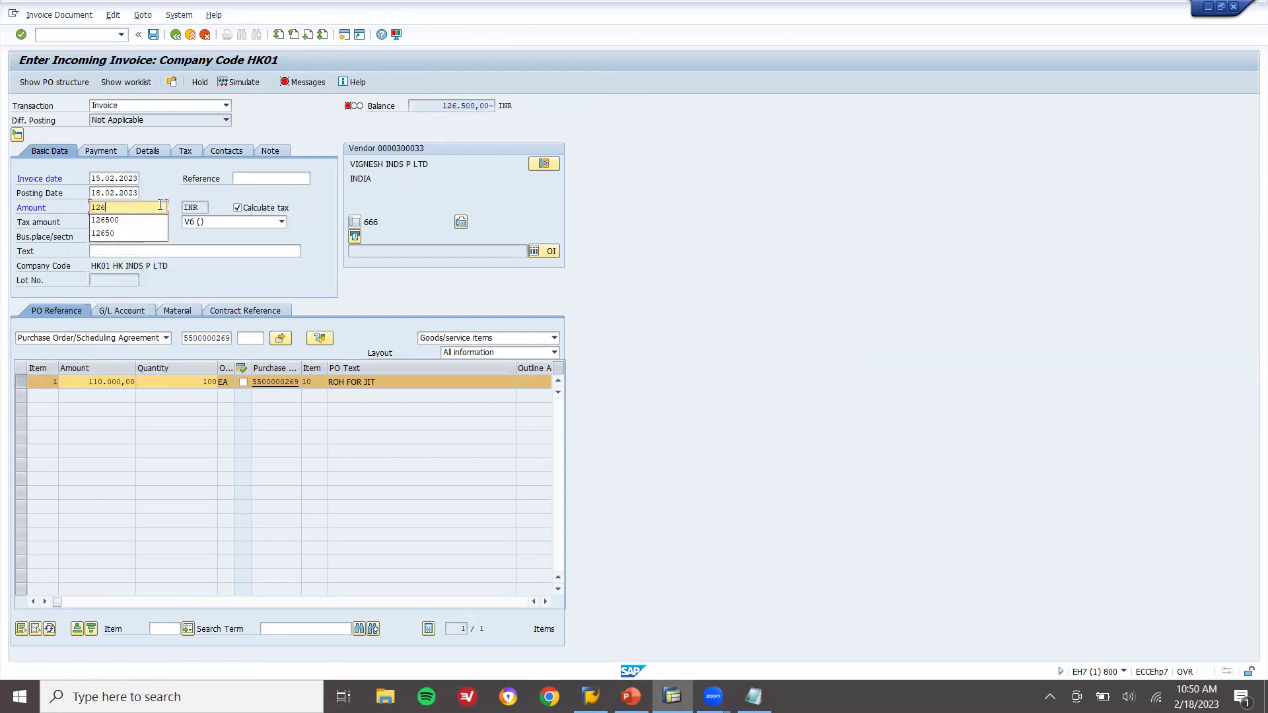
type("500")
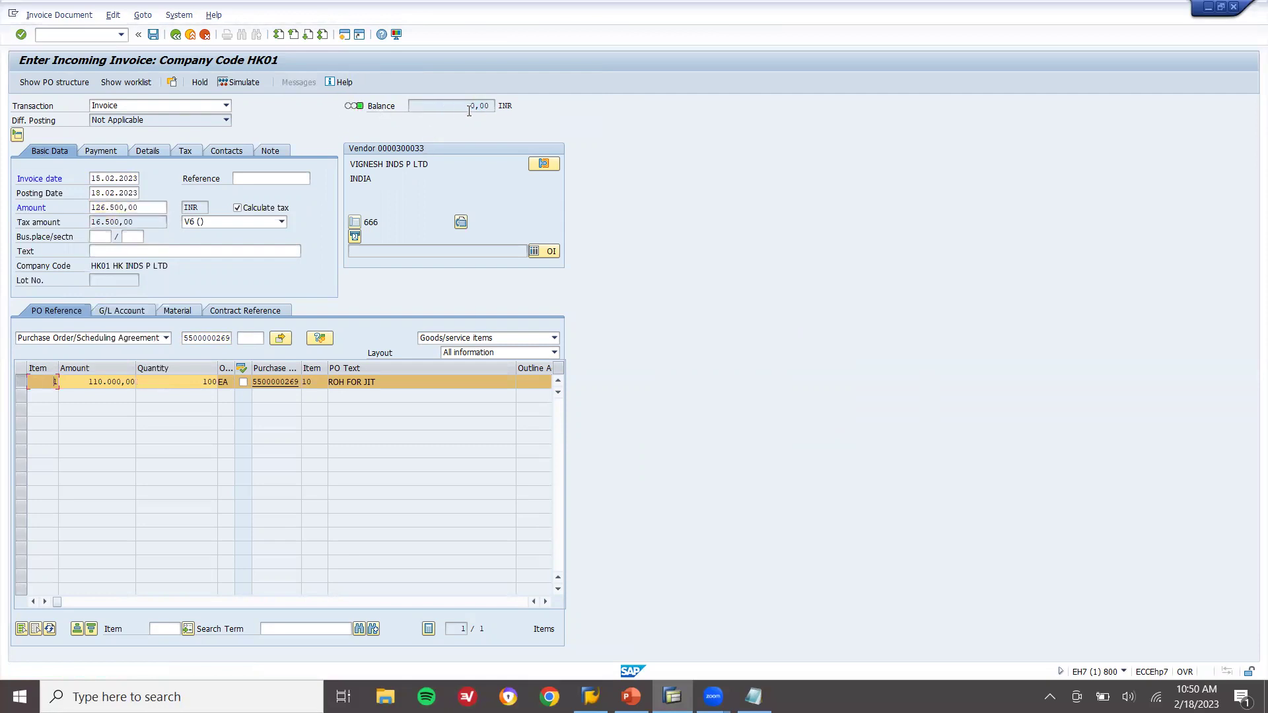
left_click(153, 35)
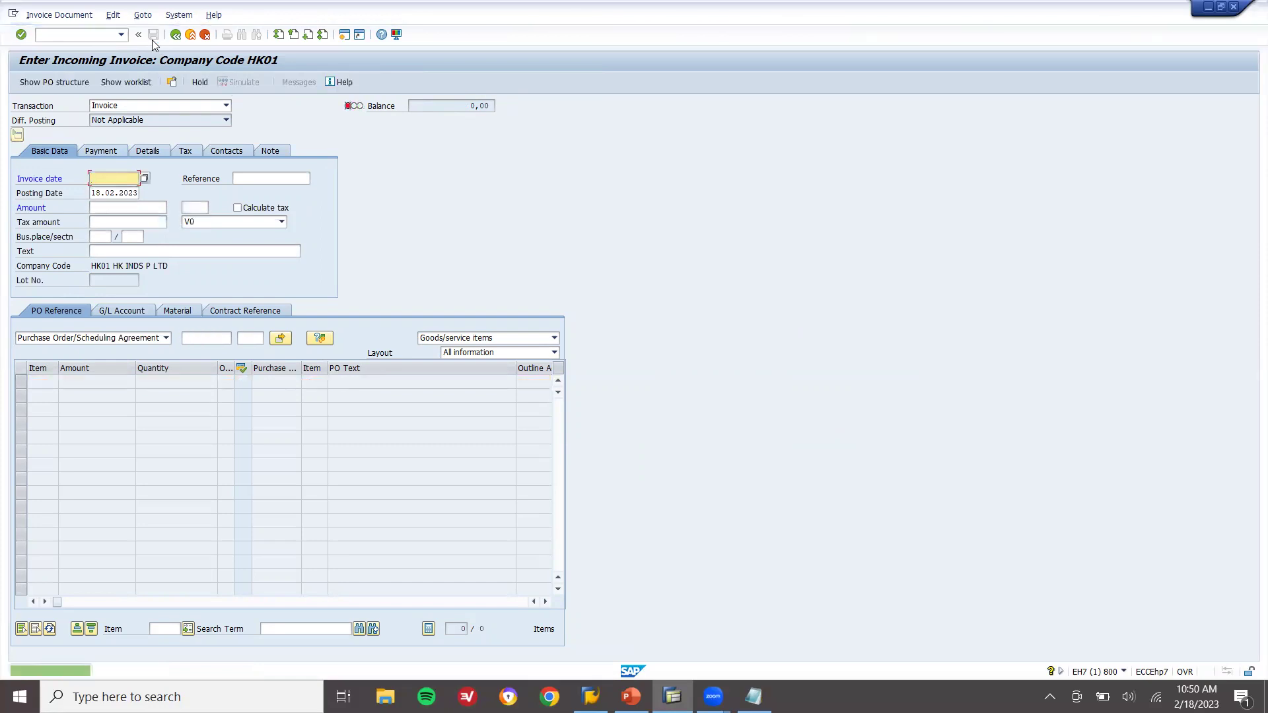
left_click(190, 35)
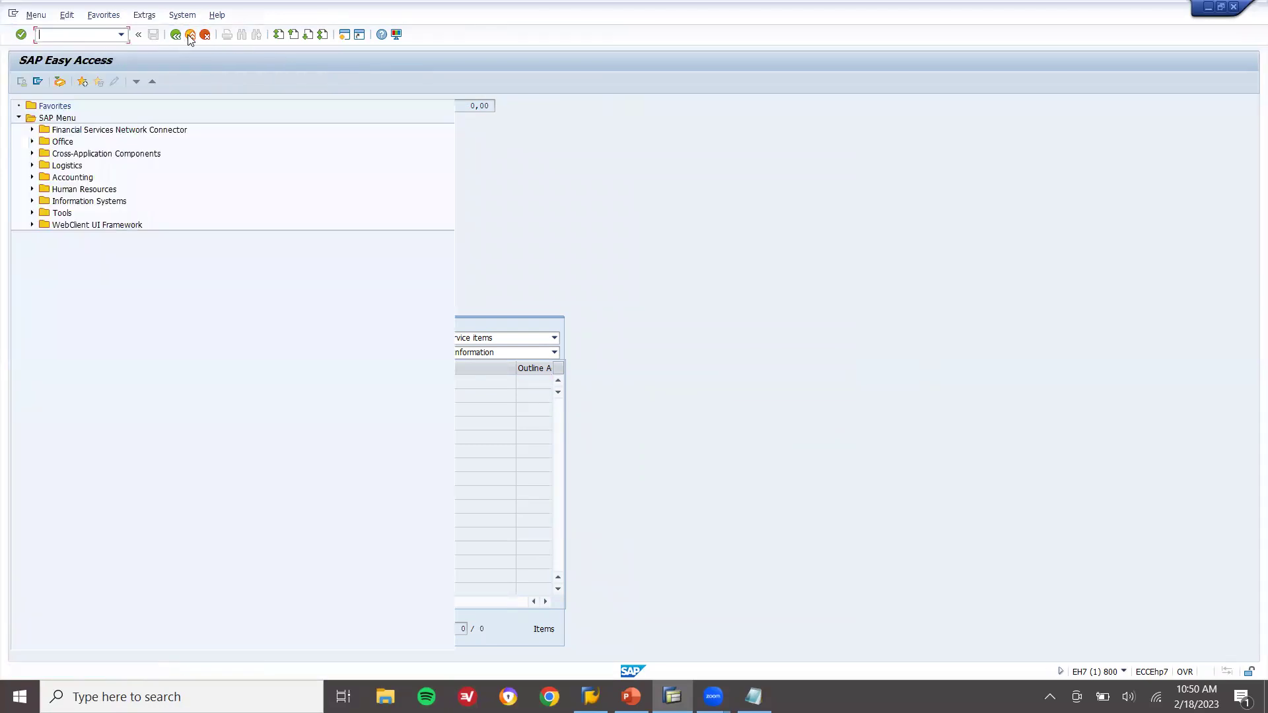